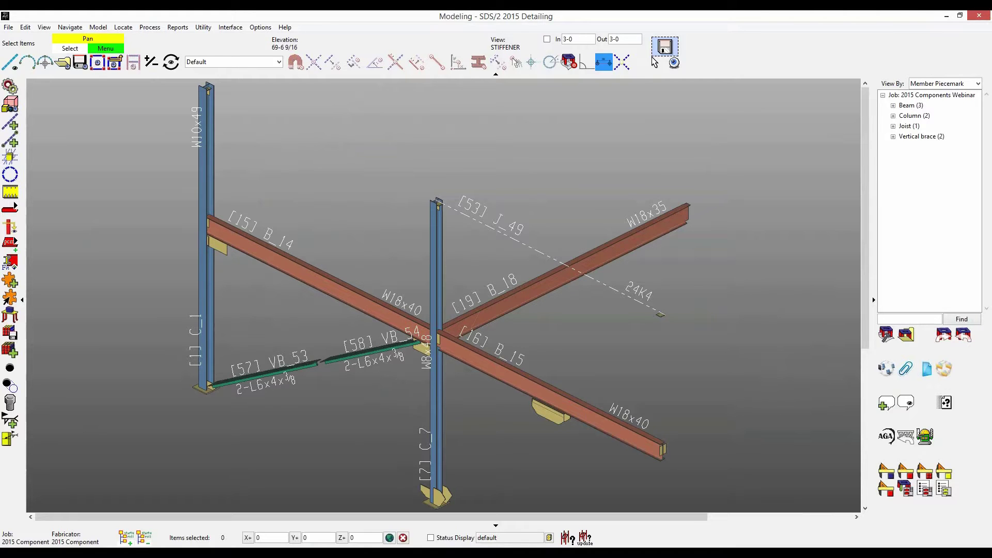
Step: Start adding a Beam Stiffeners - Beam component to beam B_14, the W18x40 between the two columns
left_click(98, 27)
mouse_move(155, 164)
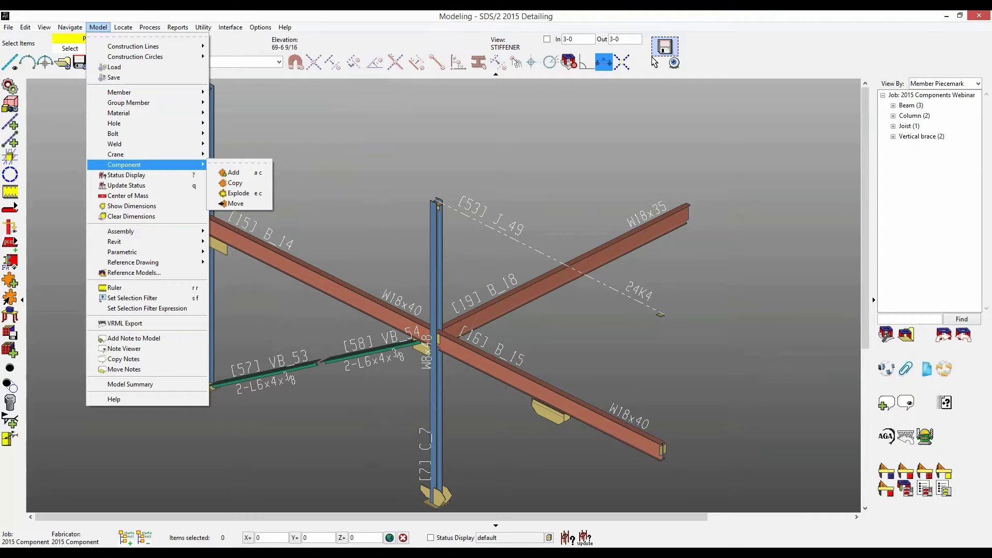
left_click(10, 280)
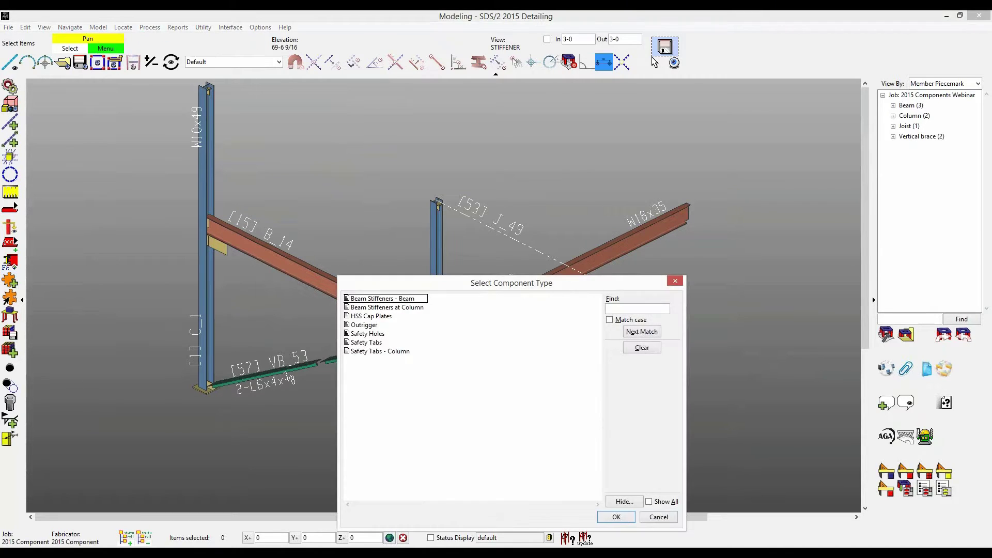
left_click_drag(511, 283, 589, 150)
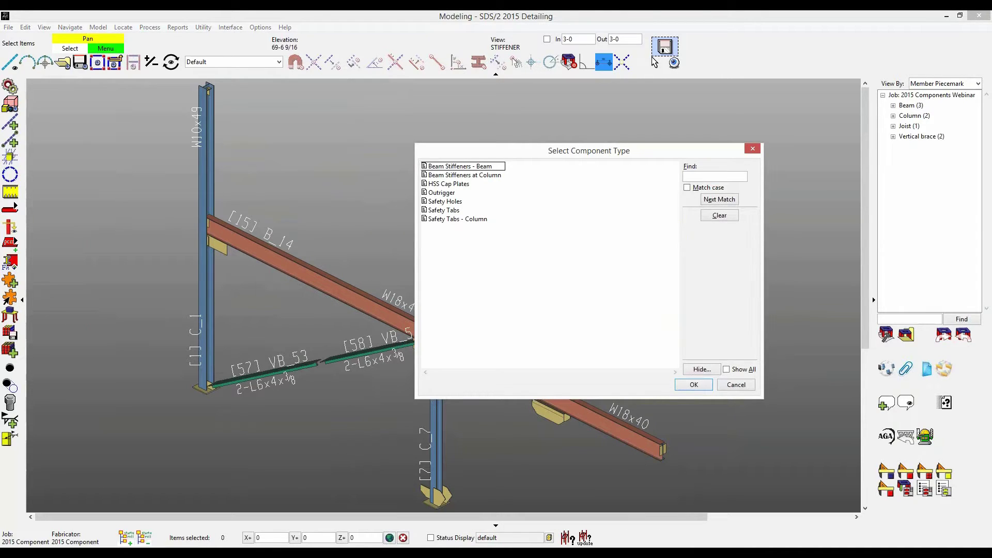
left_click(460, 166)
left_click(694, 384)
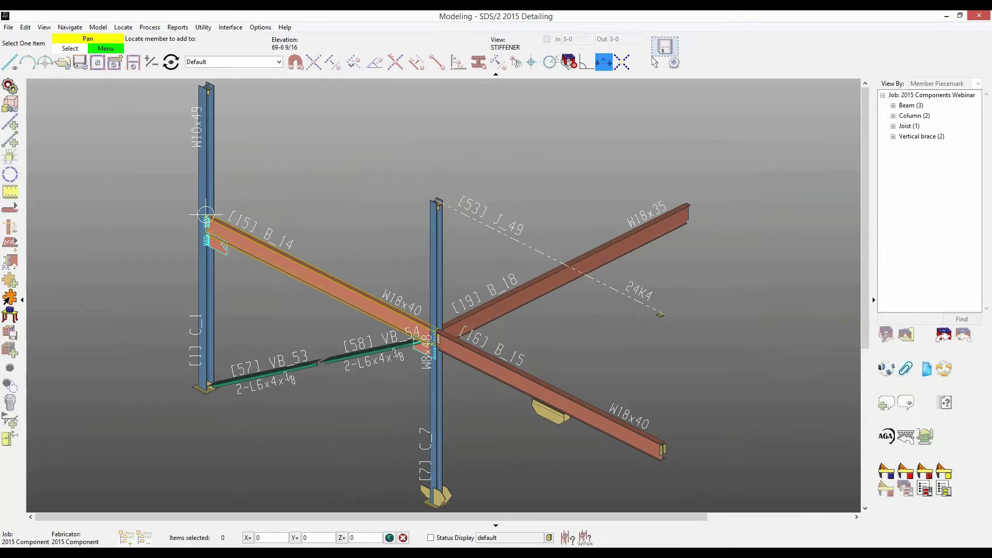
left_click(205, 213)
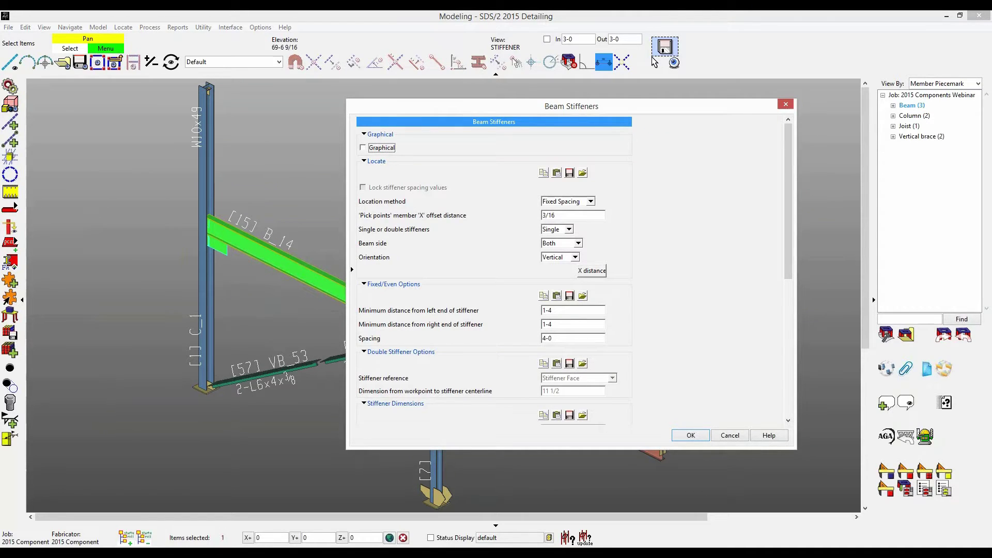
Step: Set the stiffener location method to Even Spacing with Workpoint as the spacing start point
left_click(590, 201)
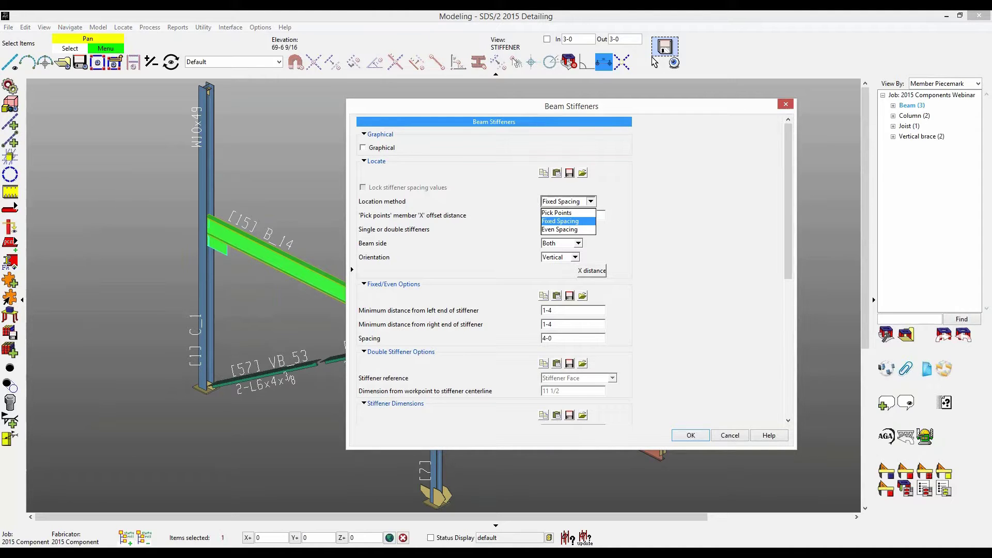
left_click(560, 230)
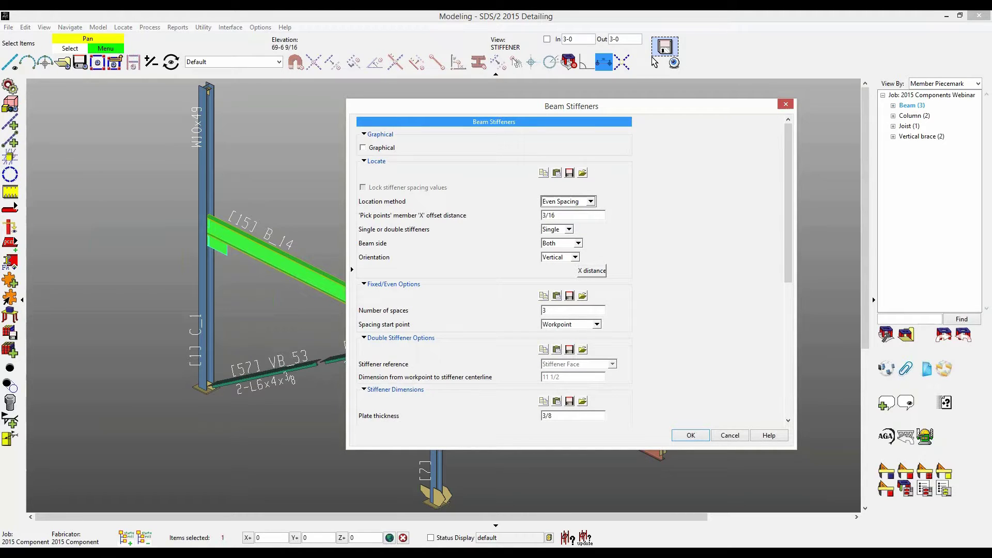
left_click(568, 324)
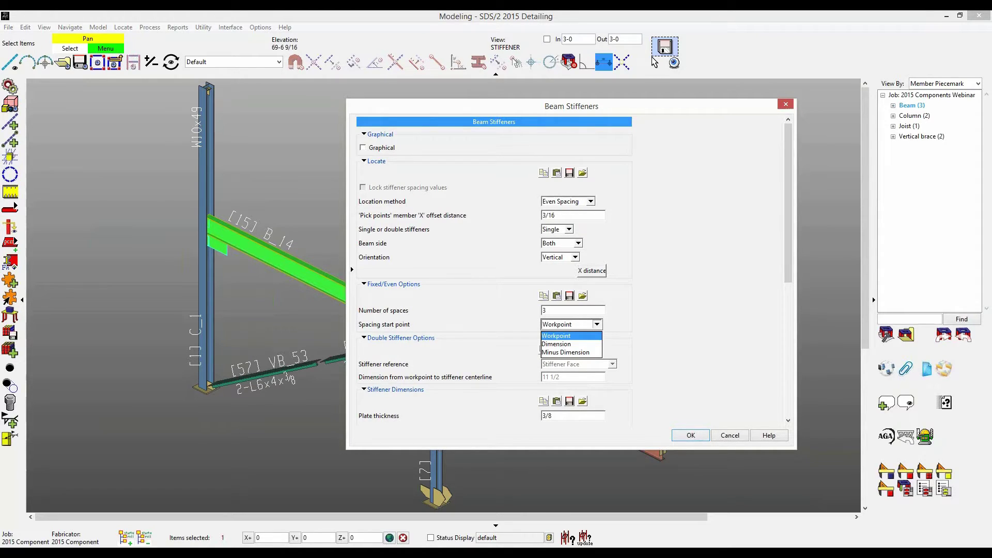
left_click(568, 336)
left_click(566, 200)
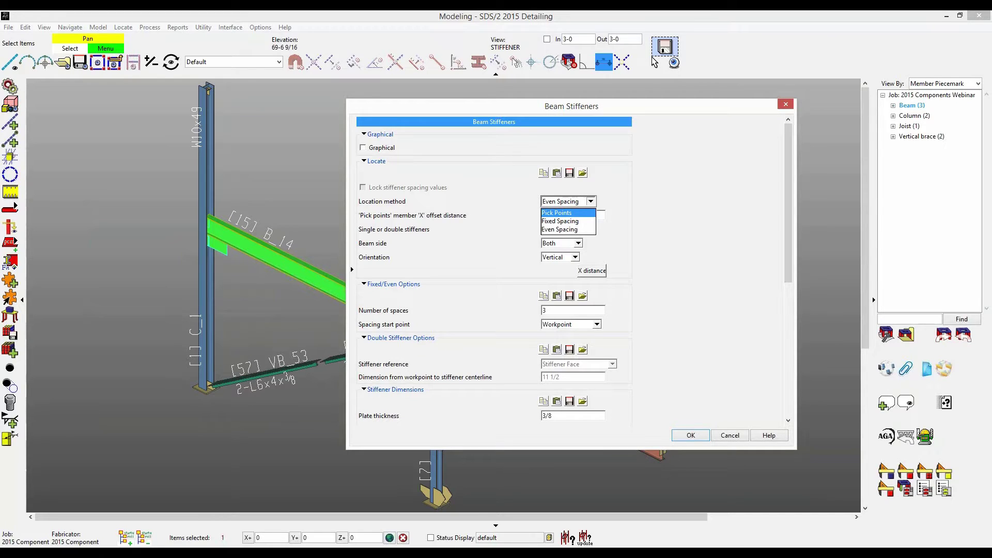
key("Escape")
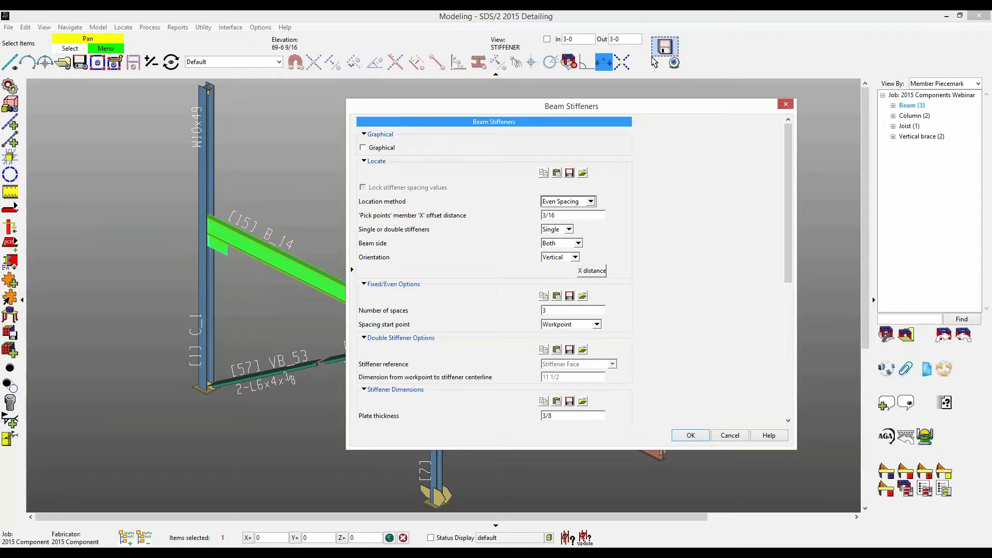
Step: Keep the stiffeners on both sides of the beam and choose Vertical as their orientation
left_click(578, 243)
left_click(578, 243)
left_click(574, 258)
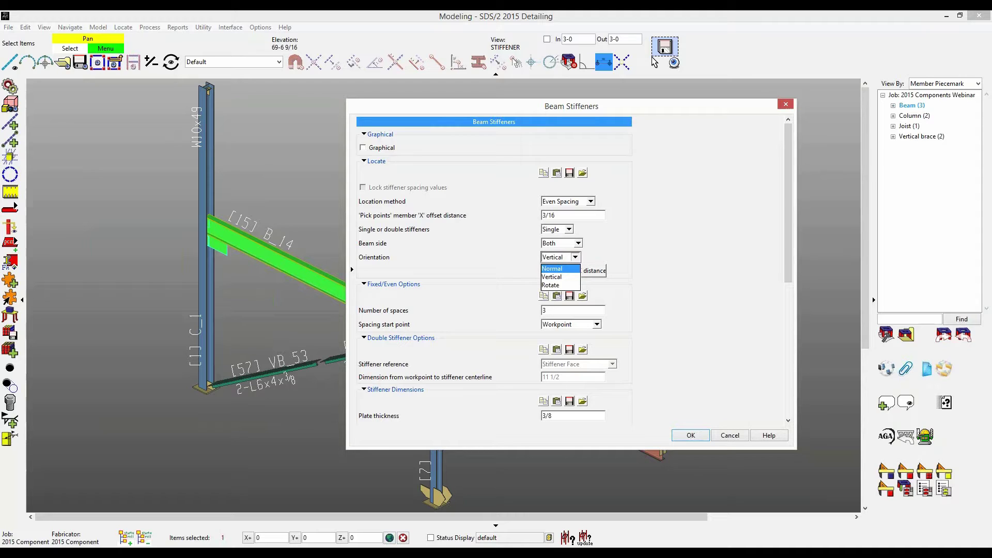
left_click(560, 277)
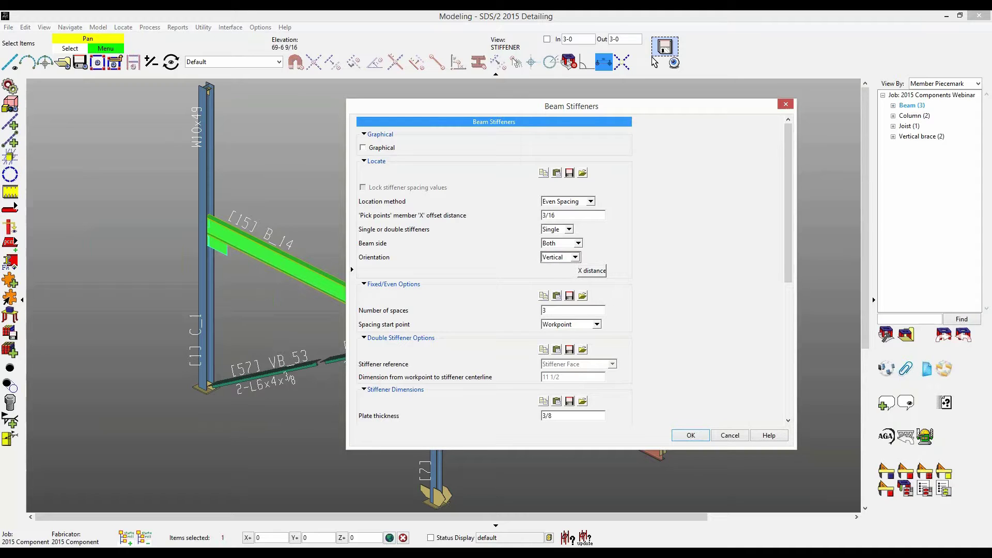
Step: Set the stiffener depth option to Top Flange Half Depth and the end preparation to Clip
scroll(571, 268, "down", 3)
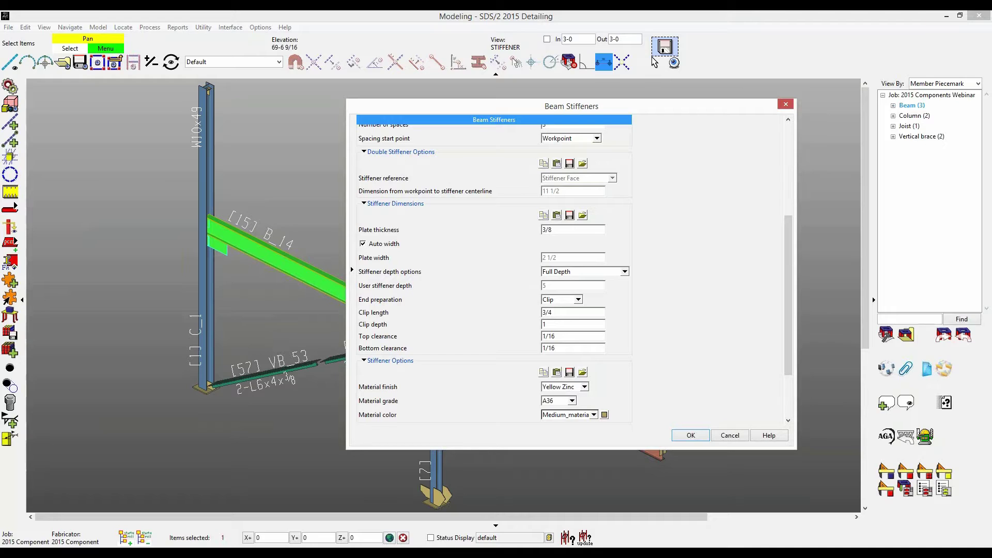
left_click(624, 271)
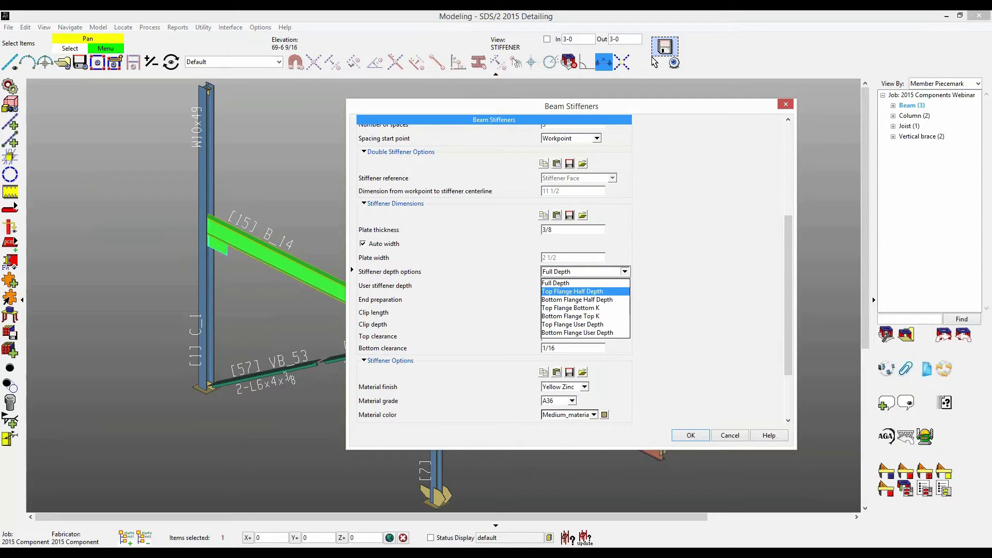
left_click(572, 291)
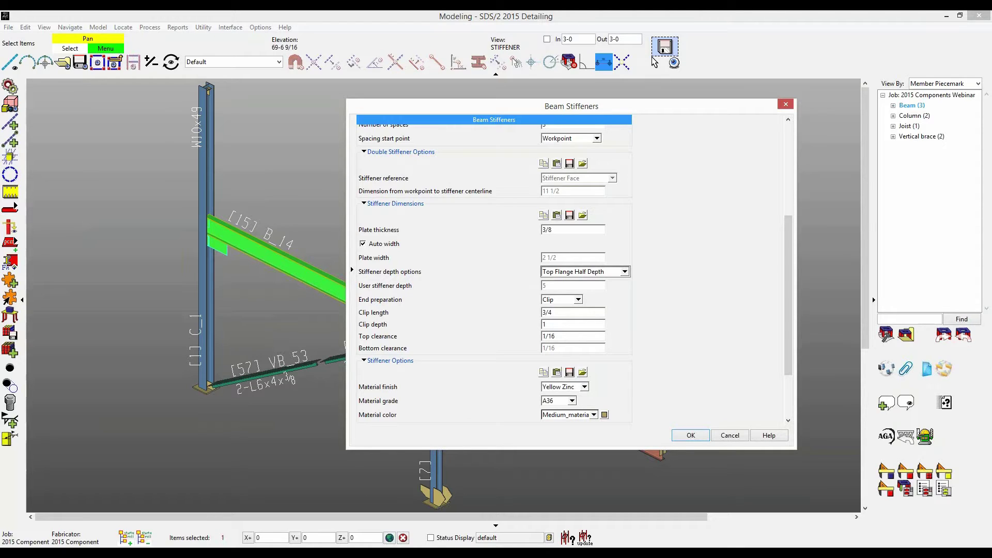
left_click(625, 272)
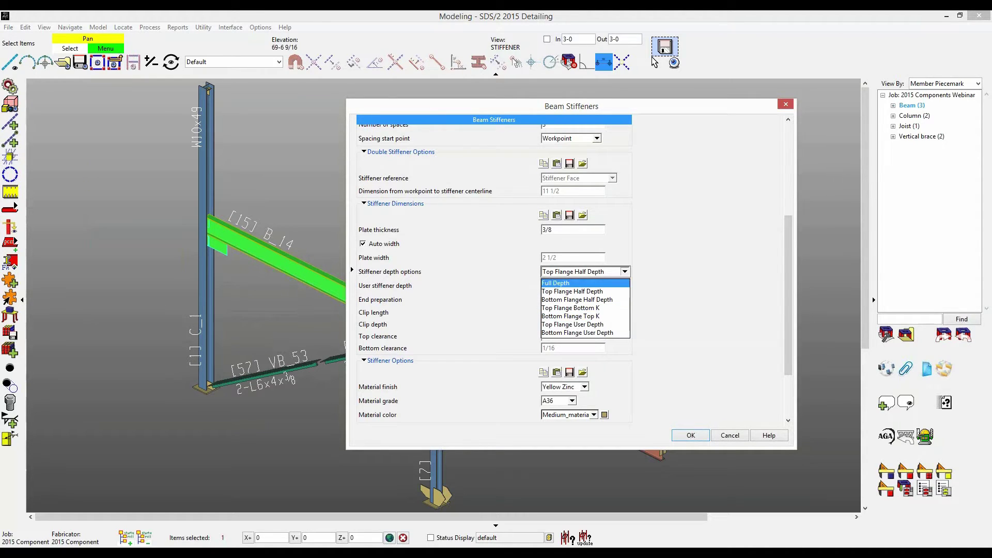
key("Escape")
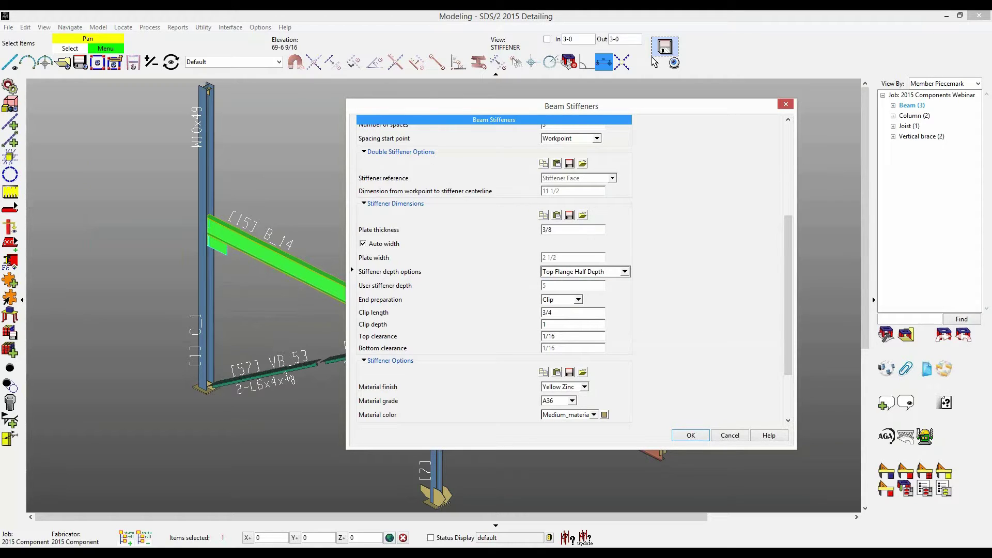
left_click(577, 299)
left_click(560, 311)
Step: Accept the beam stiffener settings and process beam B_14 to generate the stiffener plates
scroll(494, 268, "down", 3)
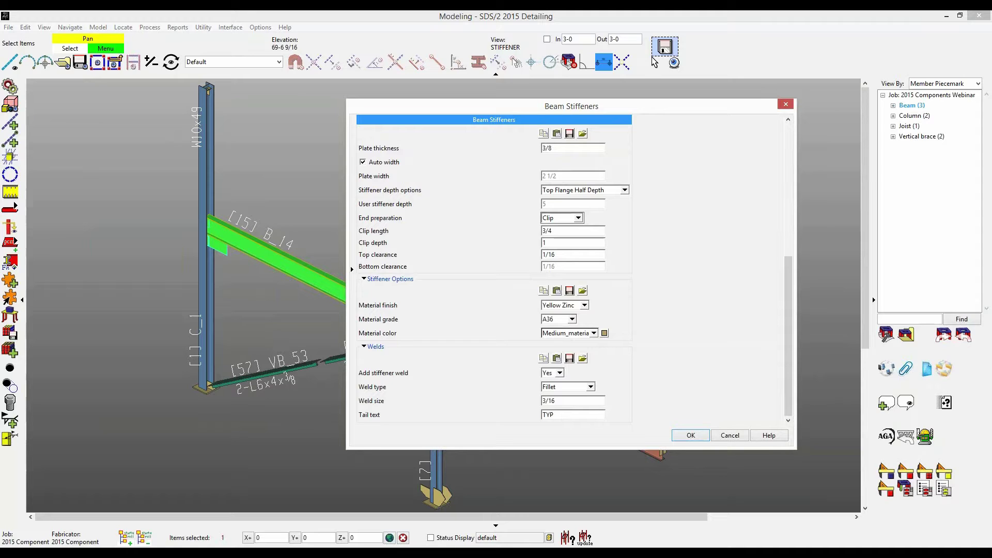
left_click(690, 435)
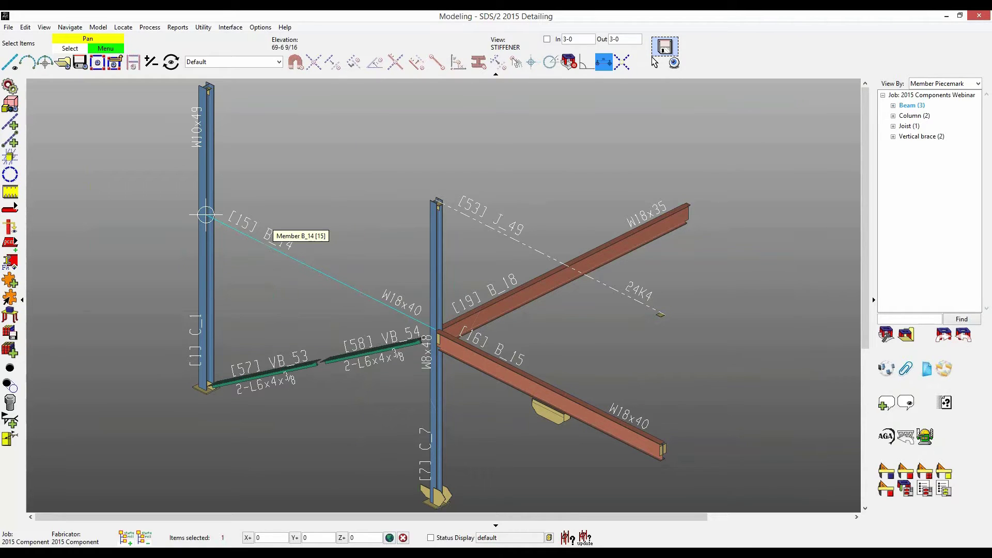
left_click(10, 86)
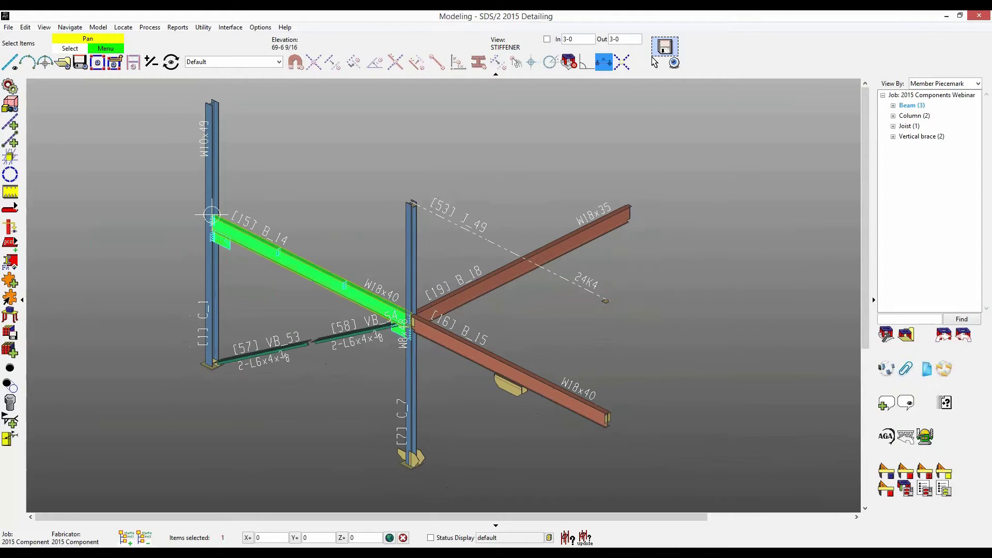
scroll(211, 214, "up", 5)
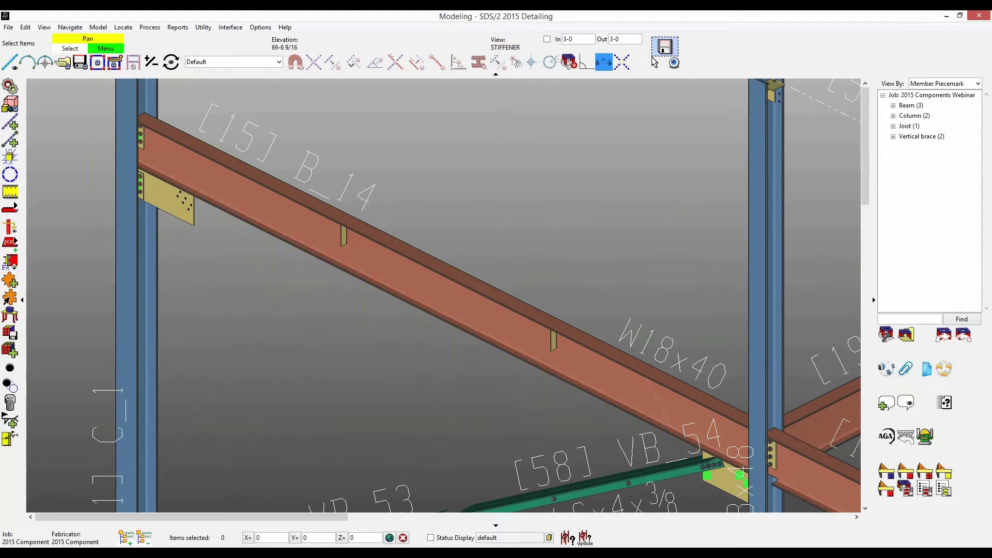
Step: Start adding a Safety Holes component to beam B_14 where it meets column C_1
middle_click_drag(444, 258, 448, 325)
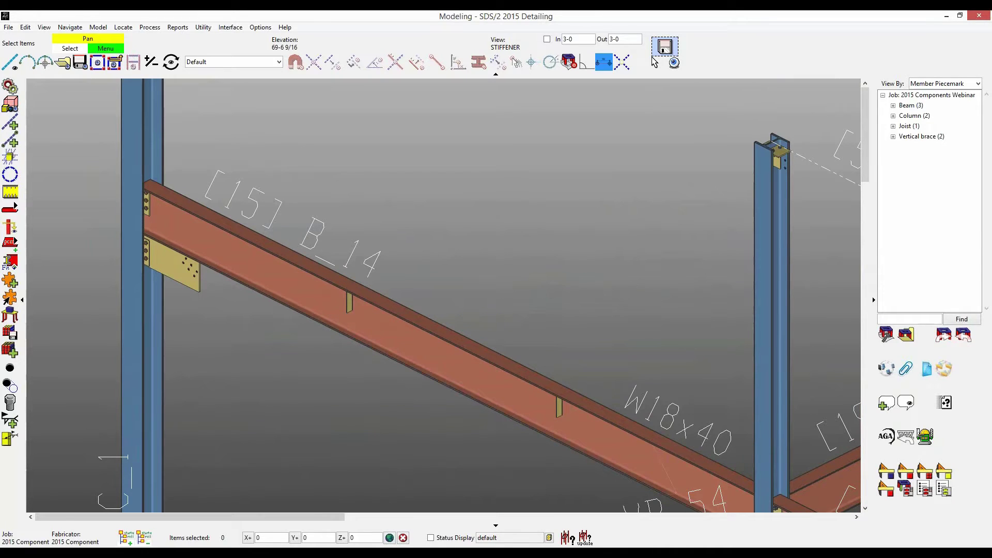
mouse_move(444, 258)
middle_mouse_down()
mouse_move(500, 375)
mouse_move(519, 392)
mouse_move(479, 382)
mouse_move(447, 434)
middle_mouse_up()
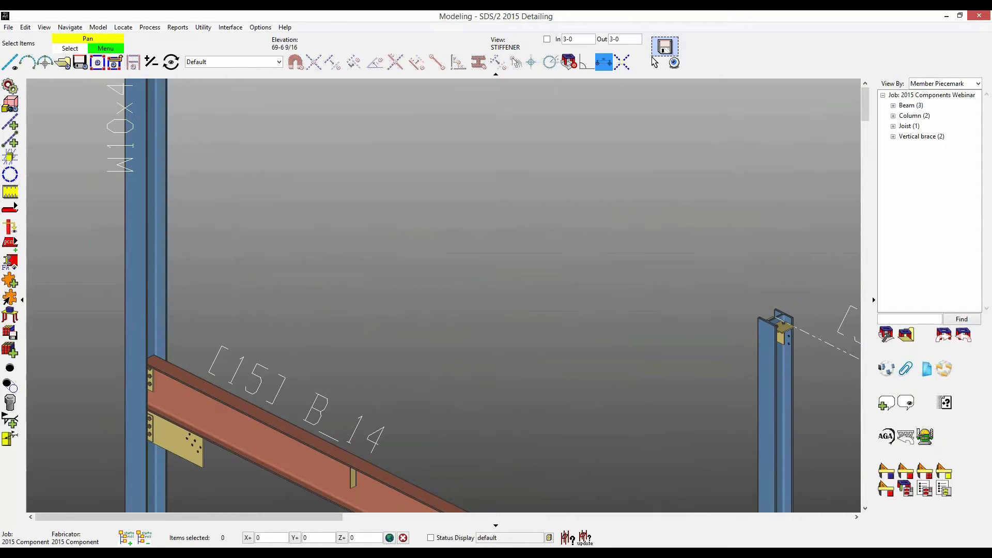
left_click(10, 280)
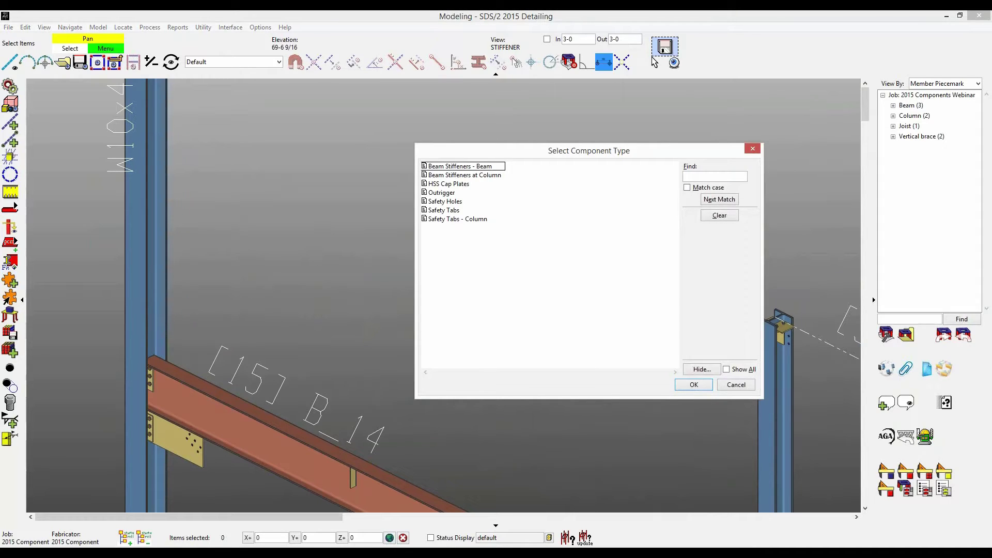
left_click(445, 202)
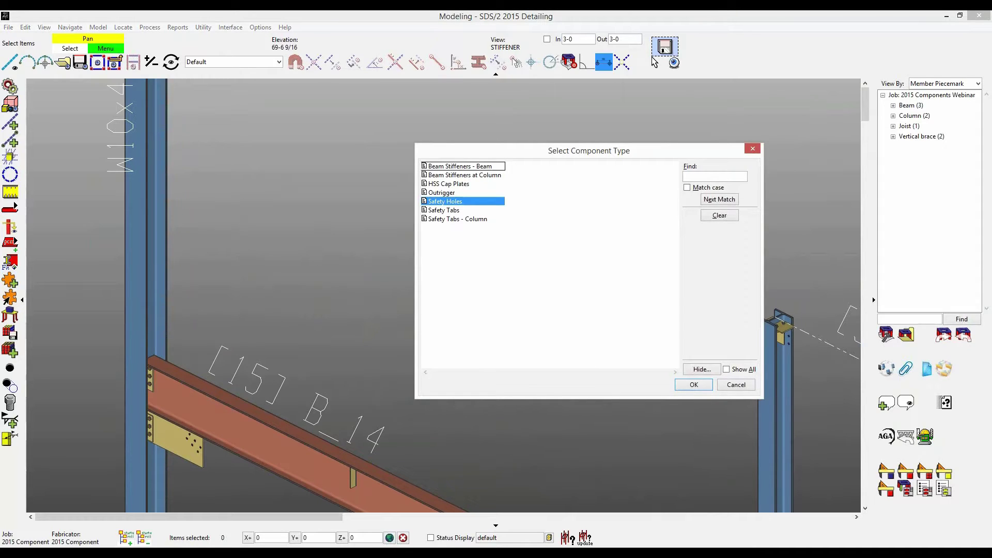
left_click(693, 385)
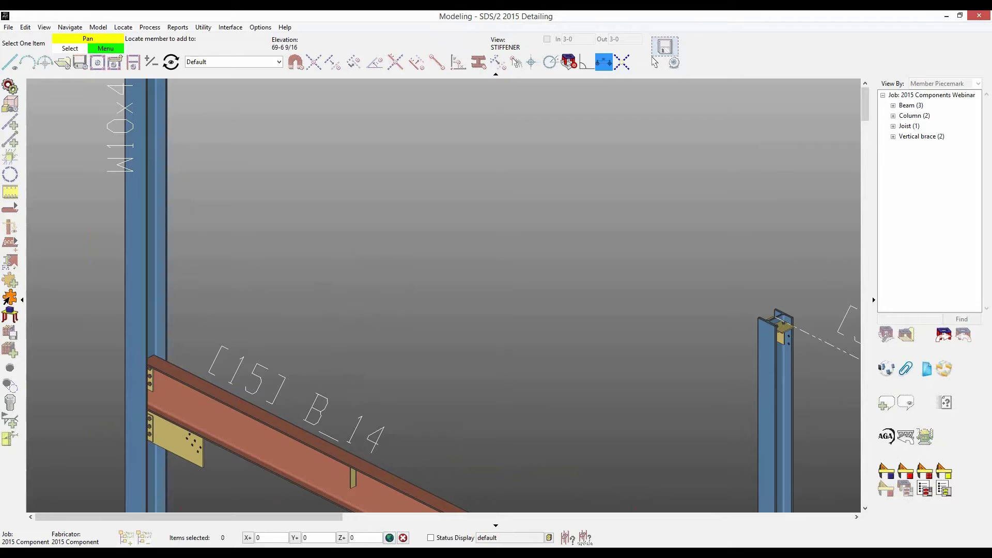
left_click(146, 357)
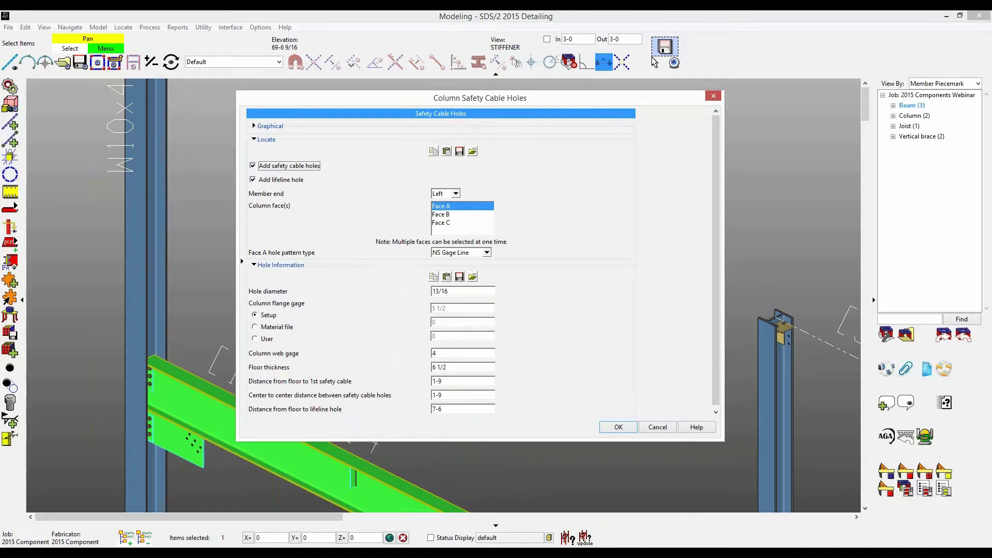
Step: Create the column safety cable holes with member end Left and the NS Gage Line pattern on Face A
left_click(455, 194)
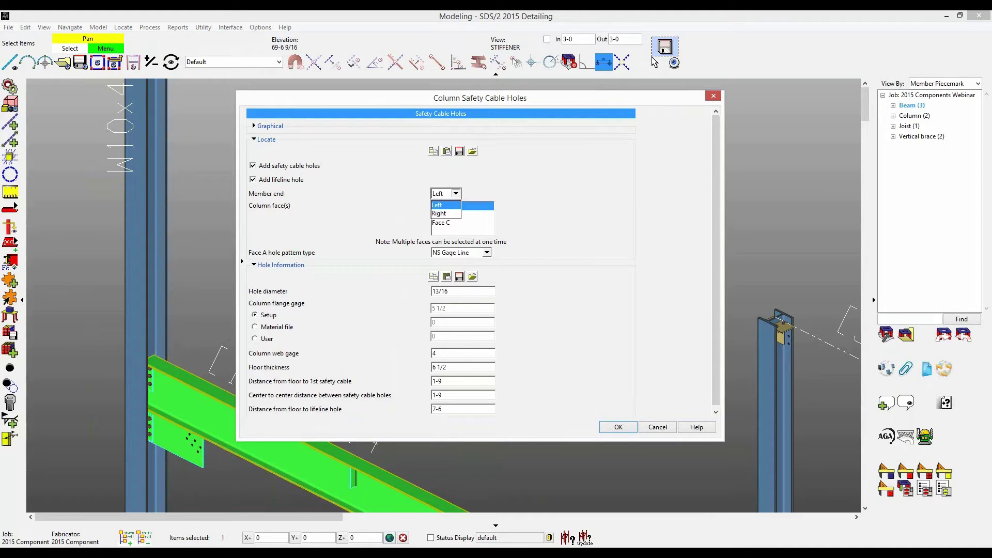
key("Escape")
left_click(486, 252)
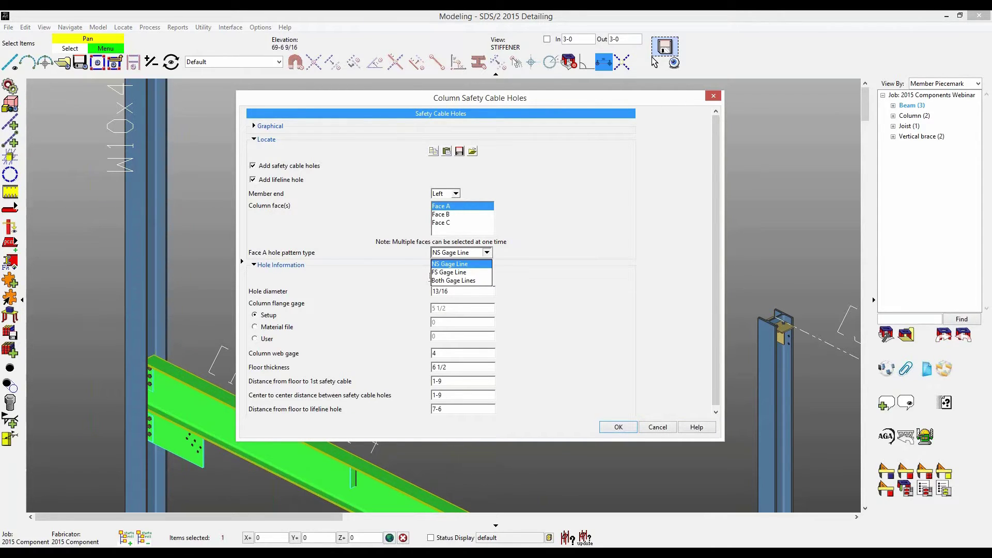
left_click(486, 252)
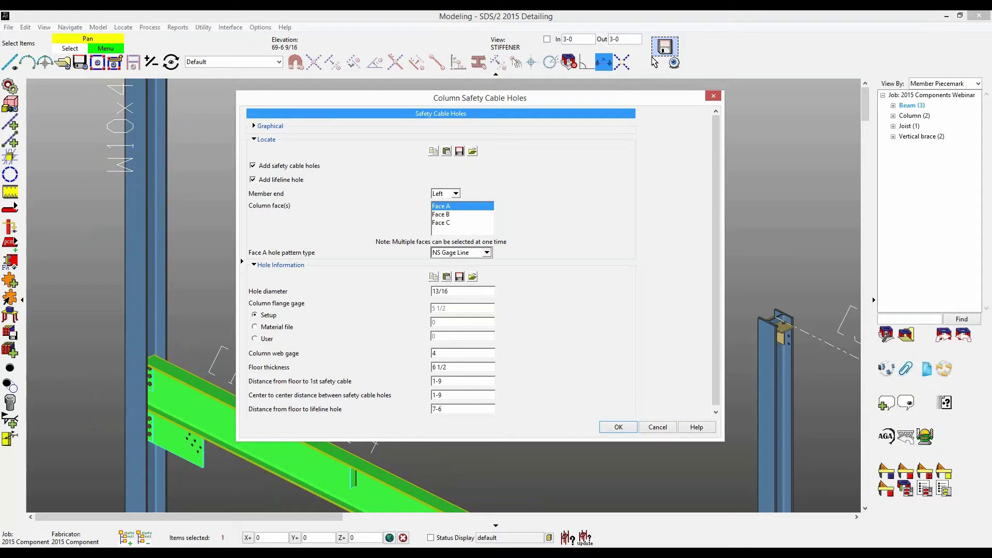
left_click(618, 426)
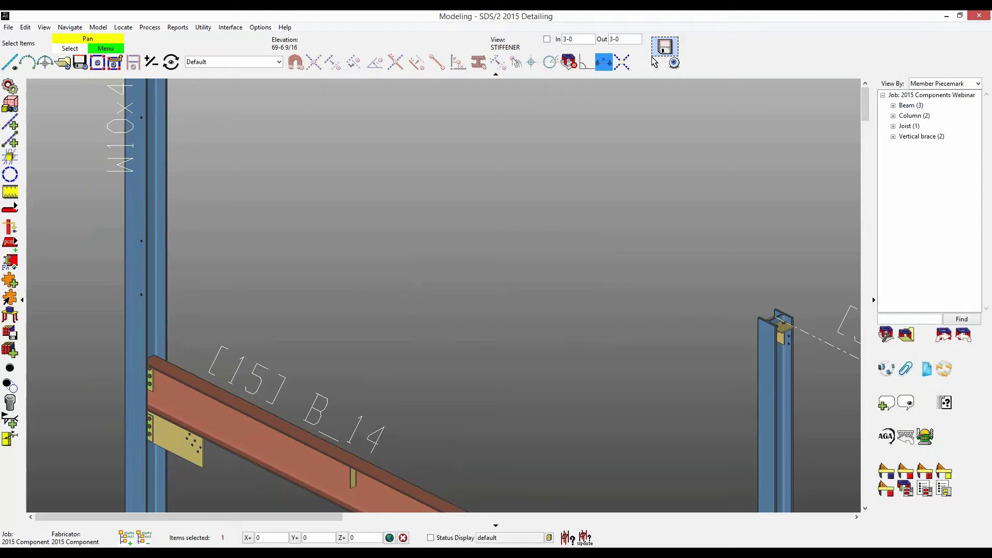
Step: Select the stiffener component on beam B_14, inspect its plates along the span, and clear the selection
middle_click_drag(356, 475, 292, 402)
left_click(290, 401)
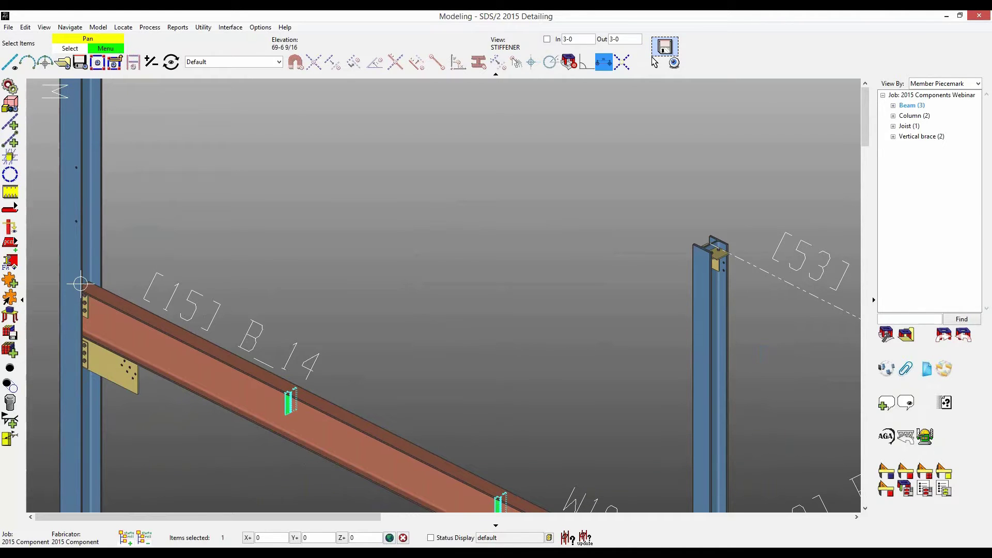
scroll(392, 401, "down", 2)
middle_click_drag(383, 395, 334, 299)
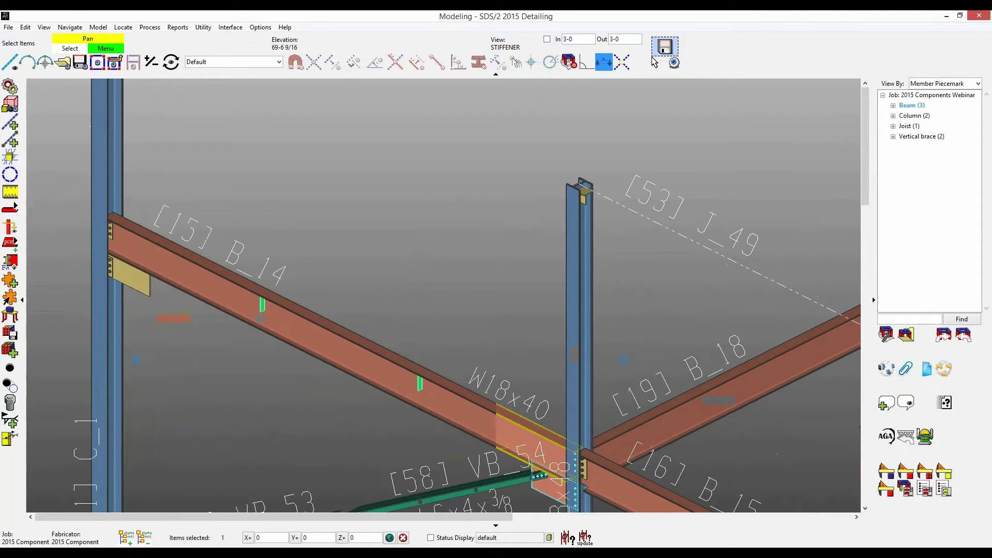
scroll(310, 339, "up", 1)
scroll(299, 326, "up", 1)
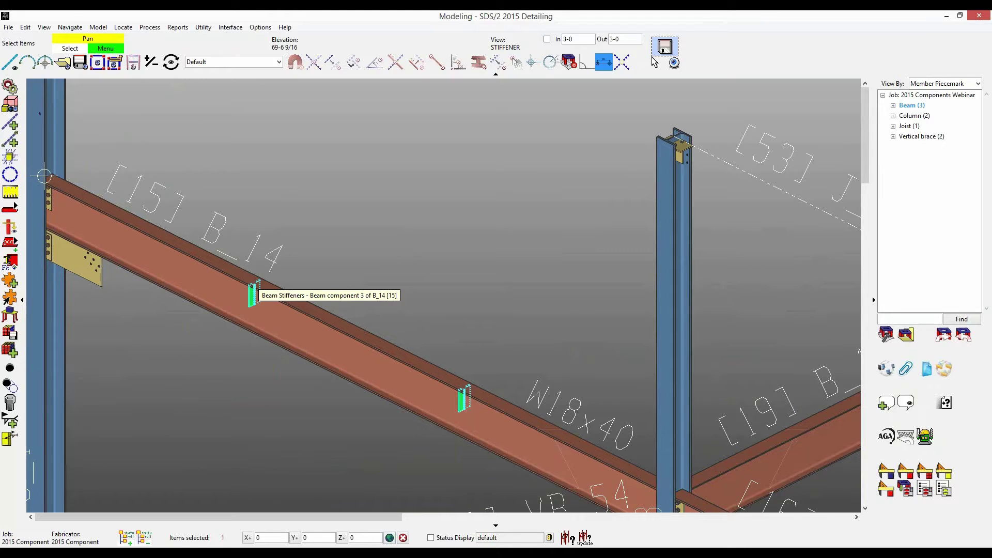
key("Escape")
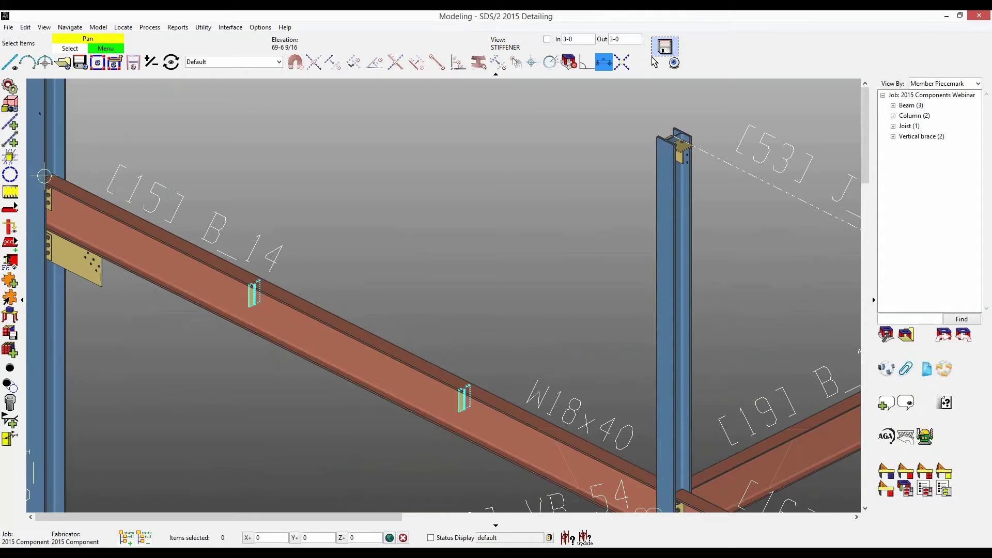
Step: Pick the Beam Stiffeners component from the overlapping items at a stiffener plate on beam B_14, and clear the selection
right_click(252, 299)
mouse_move(289, 304)
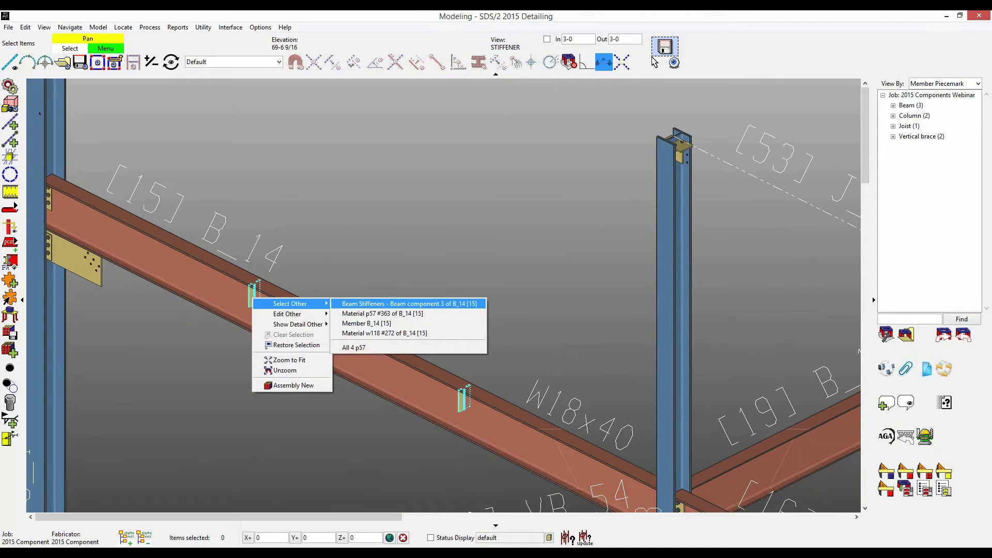
left_click(408, 303)
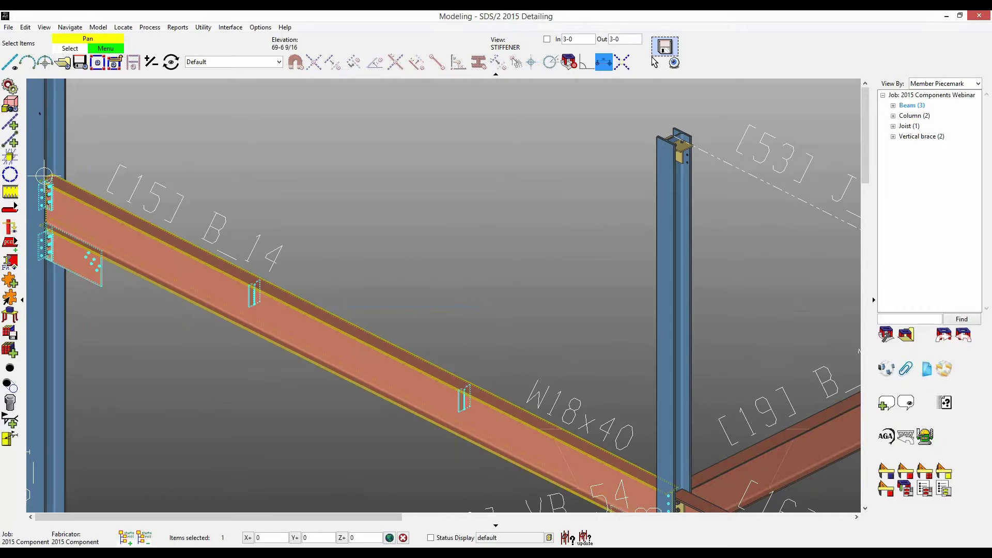
key("Escape")
Step: Try the Legacy Default selection filter on a stiffener plate of beam B_14 and restore the Default filter
left_click(279, 61)
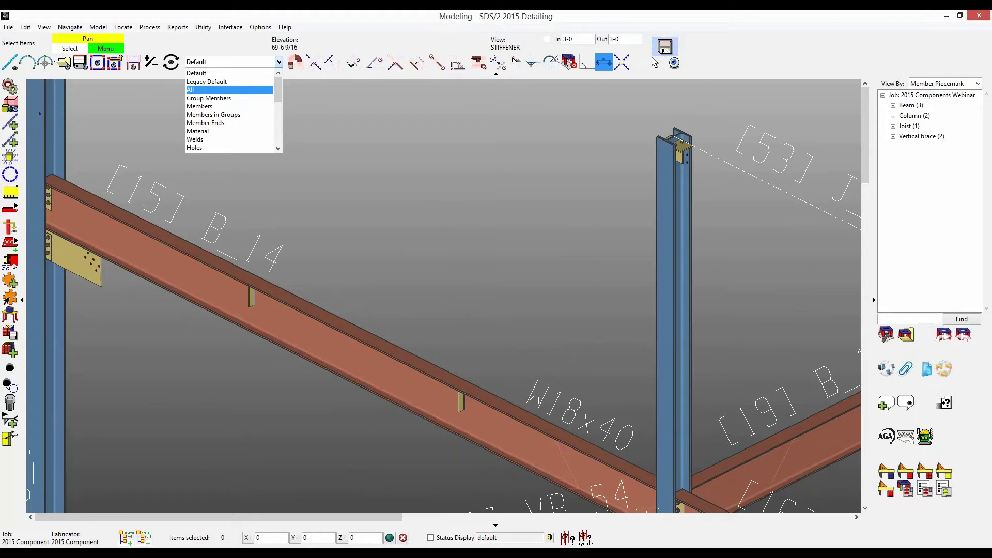
scroll(232, 111, "down", 5)
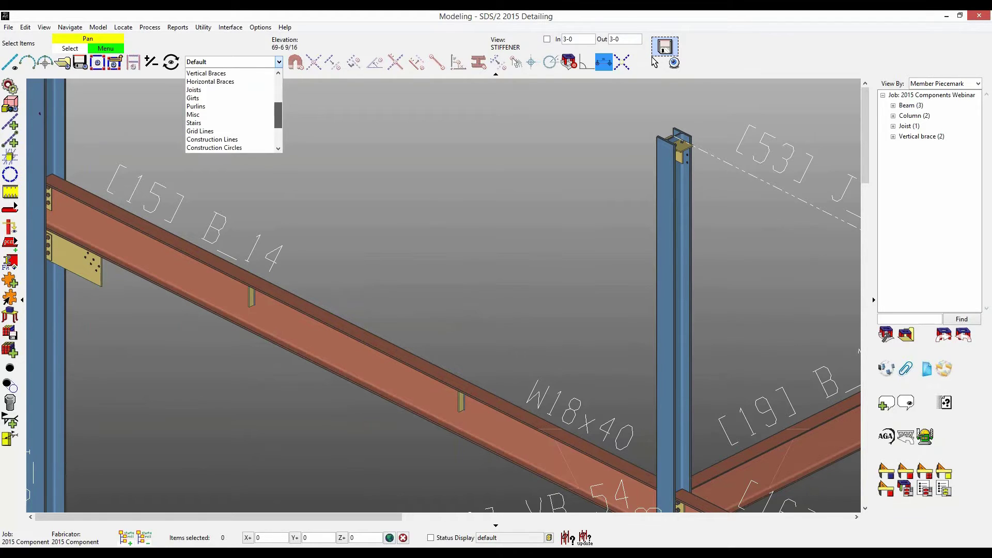
scroll(233, 111, "down", 6)
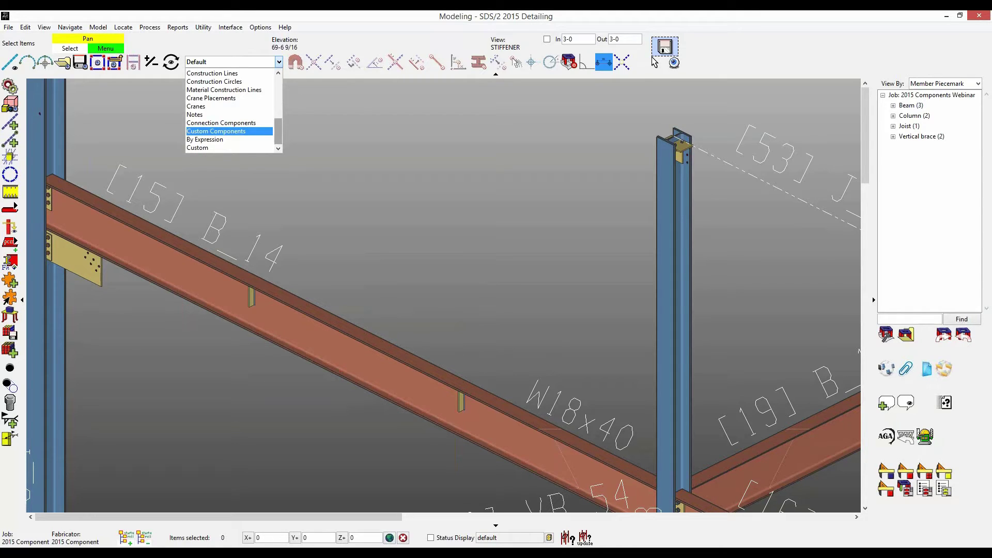
scroll(232, 111, "up", 10)
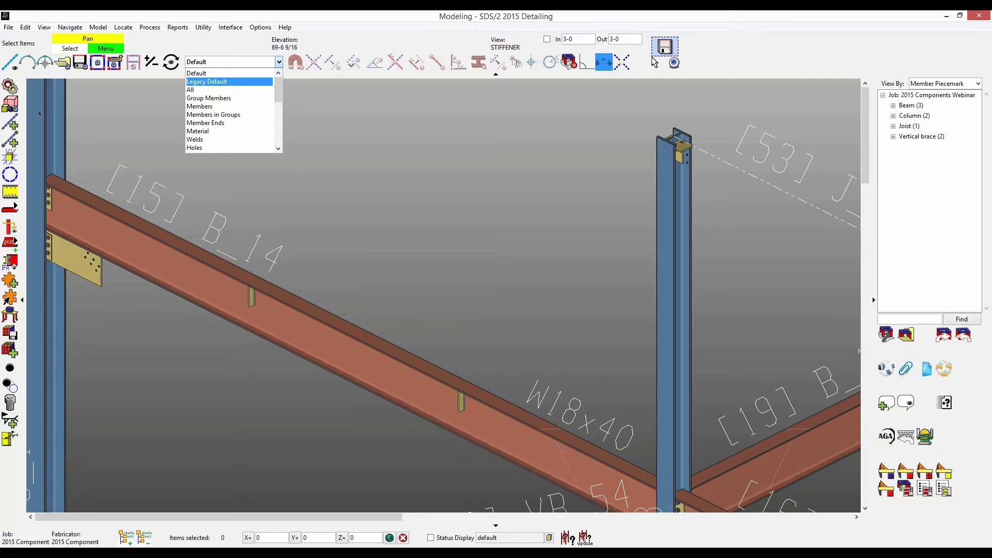
left_click(228, 82)
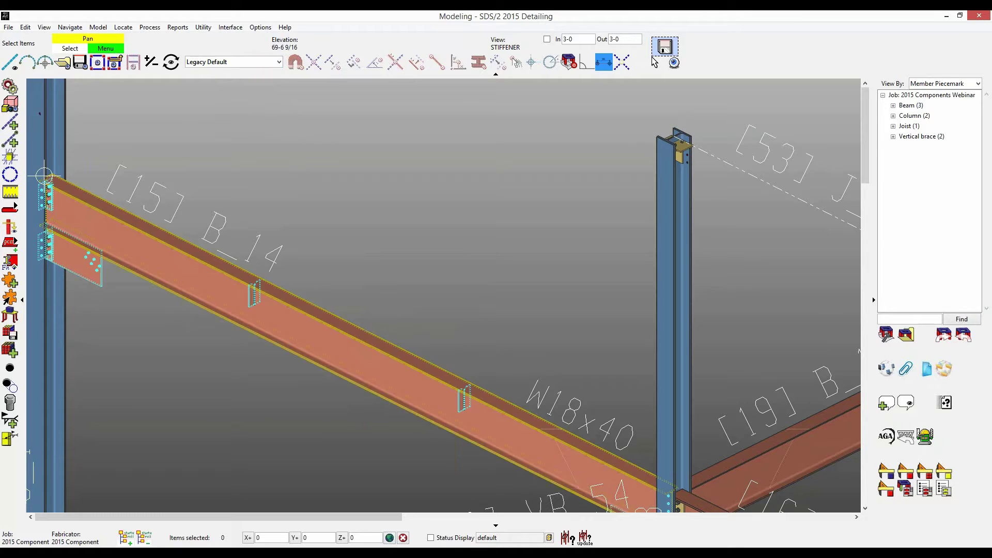
left_click(253, 284)
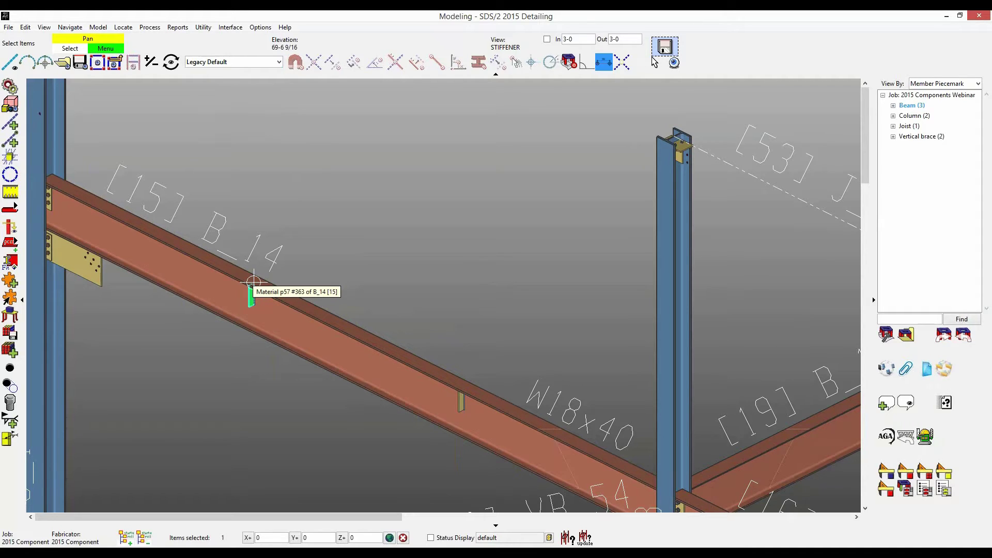
left_click(279, 61)
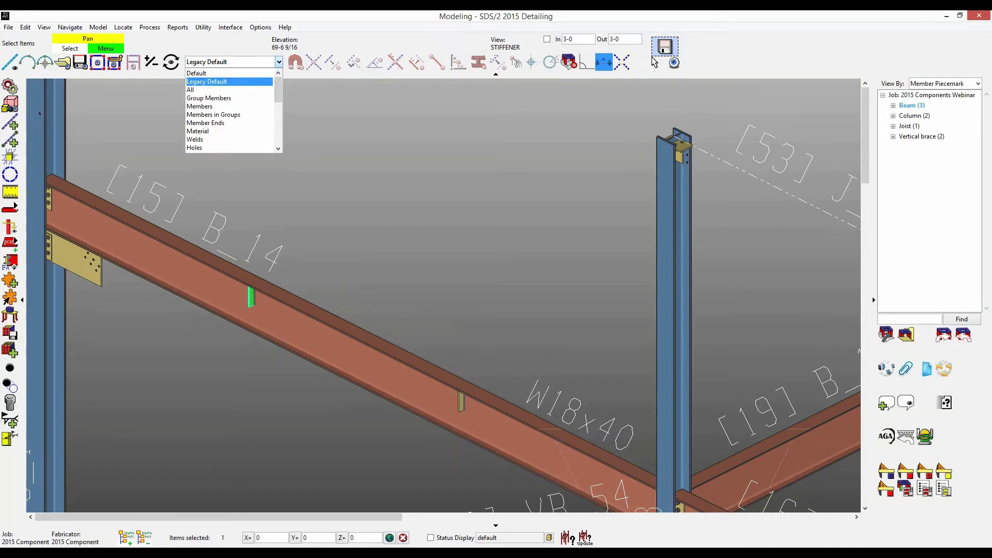
left_click(207, 73)
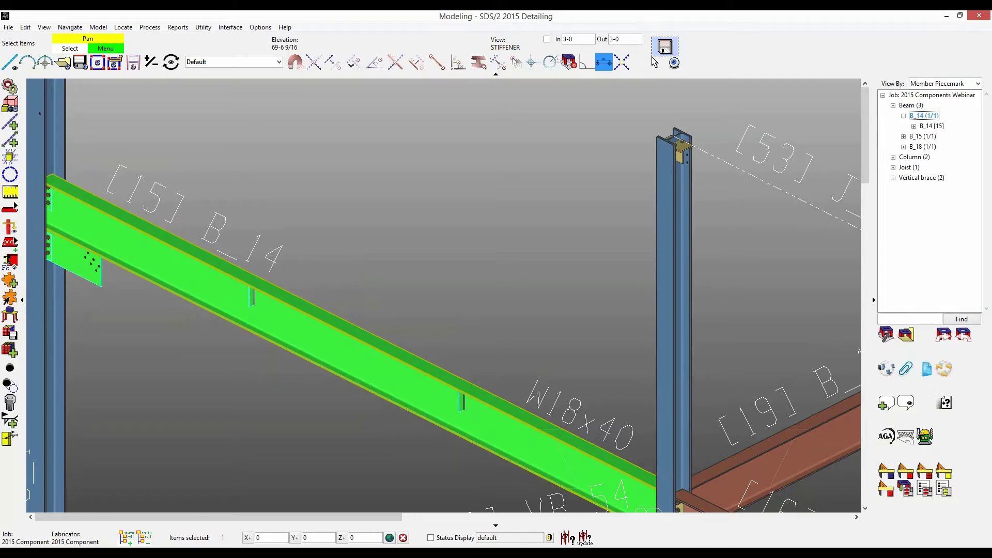
Step: Expand beam B_14 in the model tree and highlight its Beam Stiffeners and Safety Holes components in turn
key("Down")
key("Right")
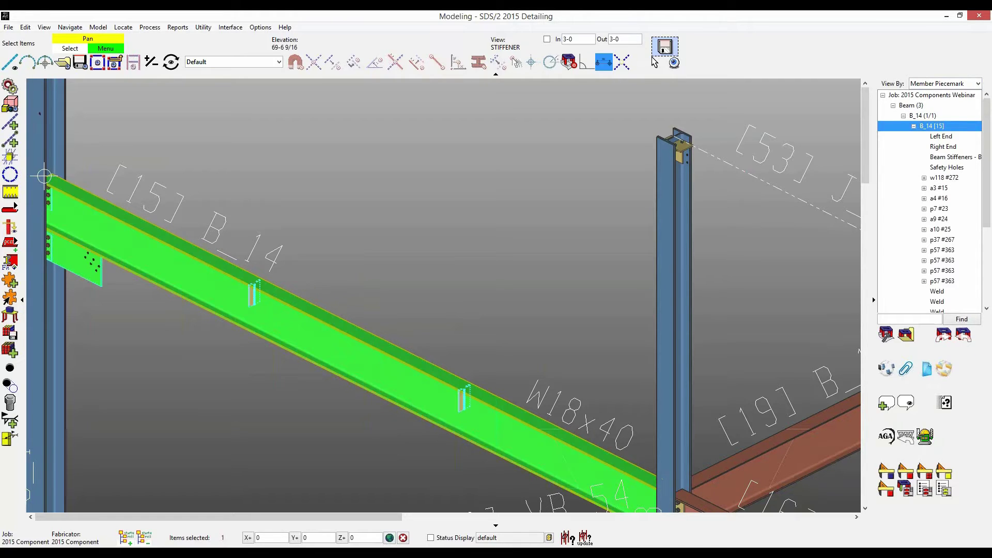
key("Down")
key("Down")
key("Down")
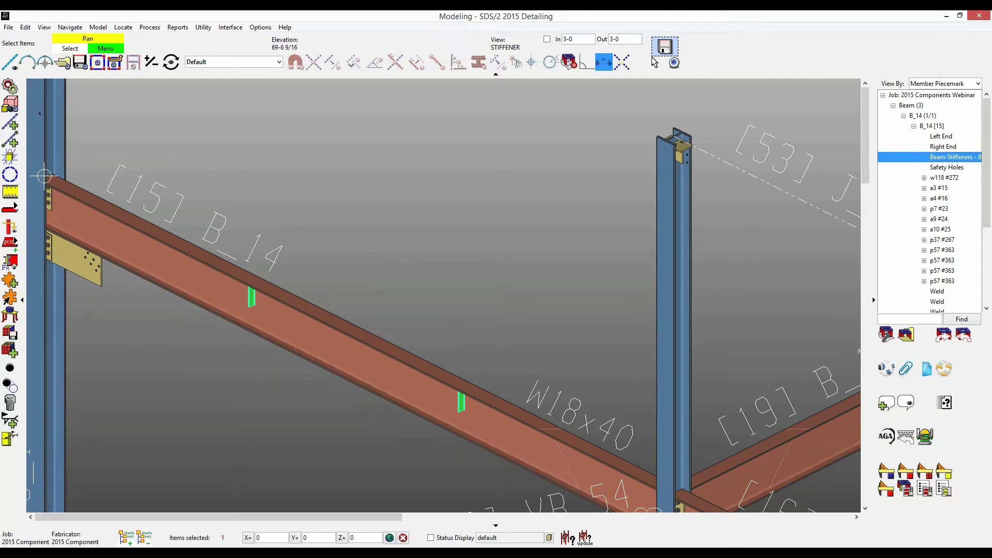
key("Down")
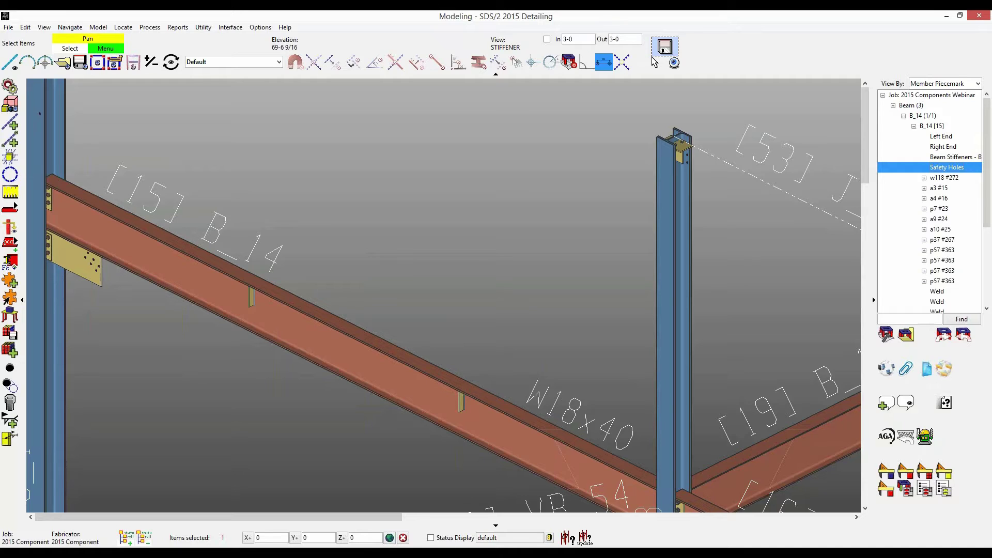
left_click(44, 176)
middle_click_drag(362, 279, 451, 282)
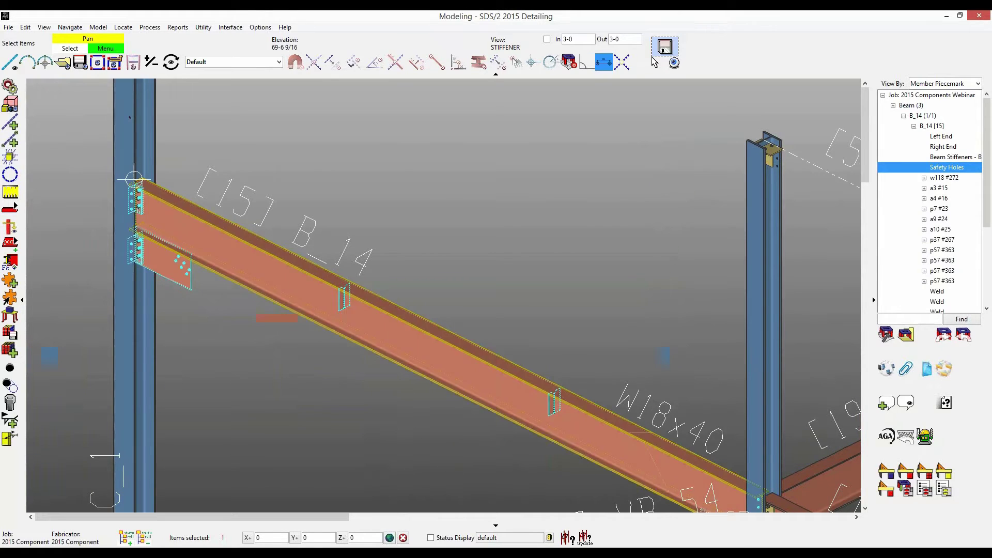
left_click(955, 157)
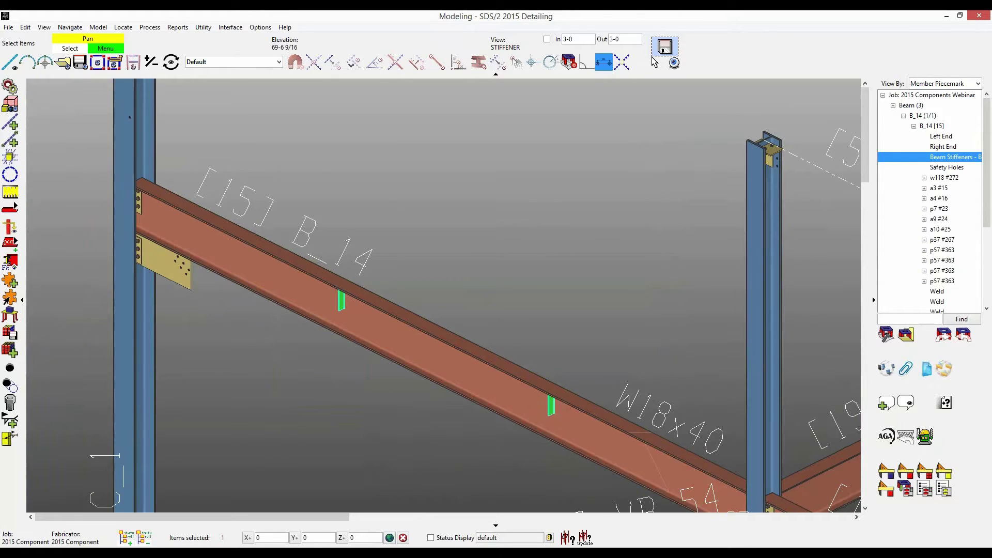
Step: Select column C_1 and examine its safety cable holes above beam B_14, picking the Safety Holes component
middle_click_drag(310, 207, 372, 368)
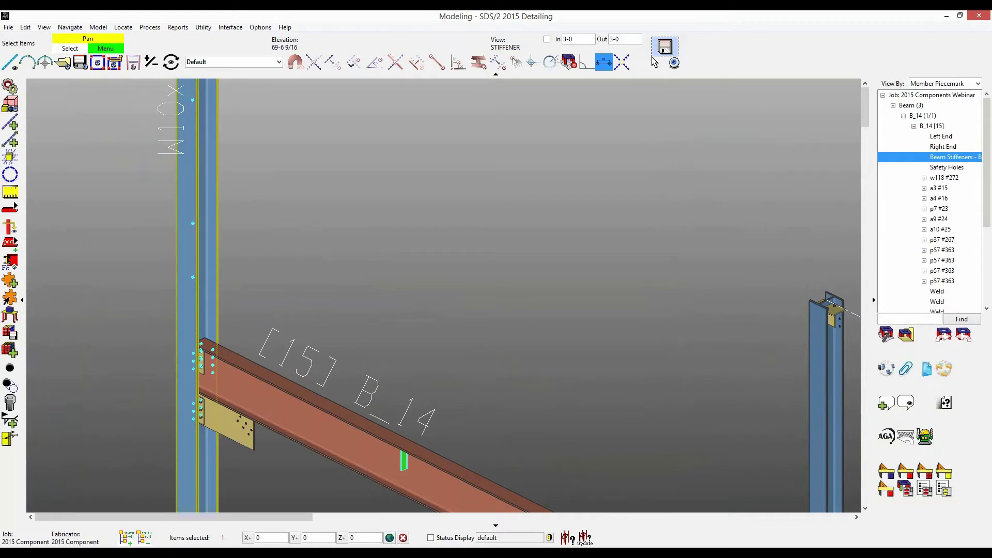
left_click(187, 248)
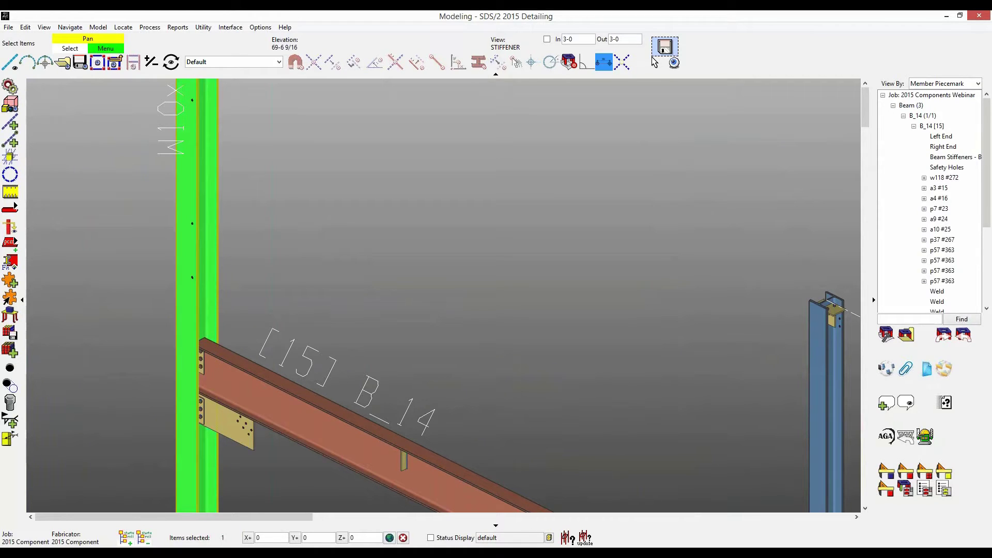
scroll(193, 225, "up", 10)
left_click(195, 205)
scroll(343, 214, "down", 5)
scroll(290, 207, "down", 4)
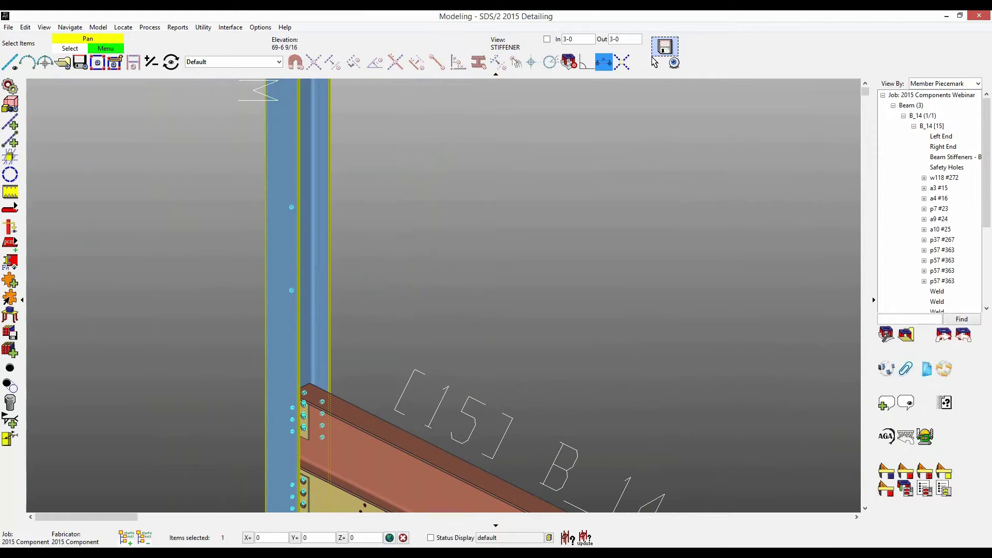
left_click(297, 386)
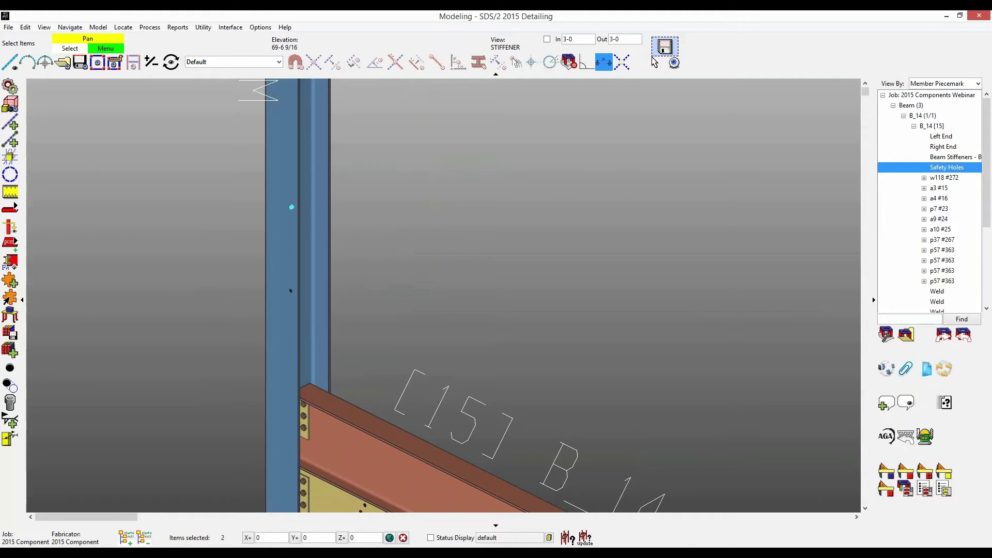
Step: Open the Beam Stiffeners component on beam B_14 to review its settings, and accept them
middle_click_drag(538, 359, 252, 193)
scroll(252, 194, "down", 2)
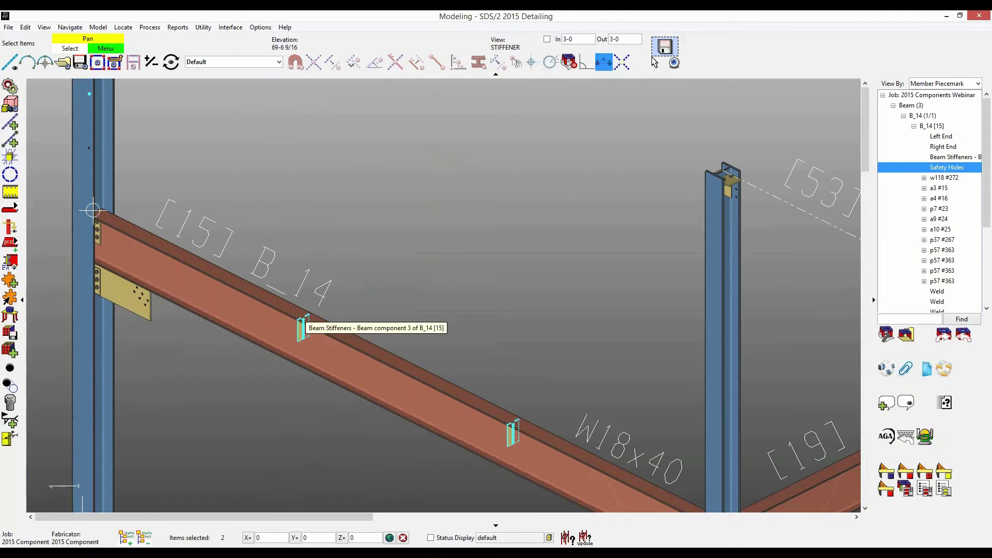
double_click(302, 328)
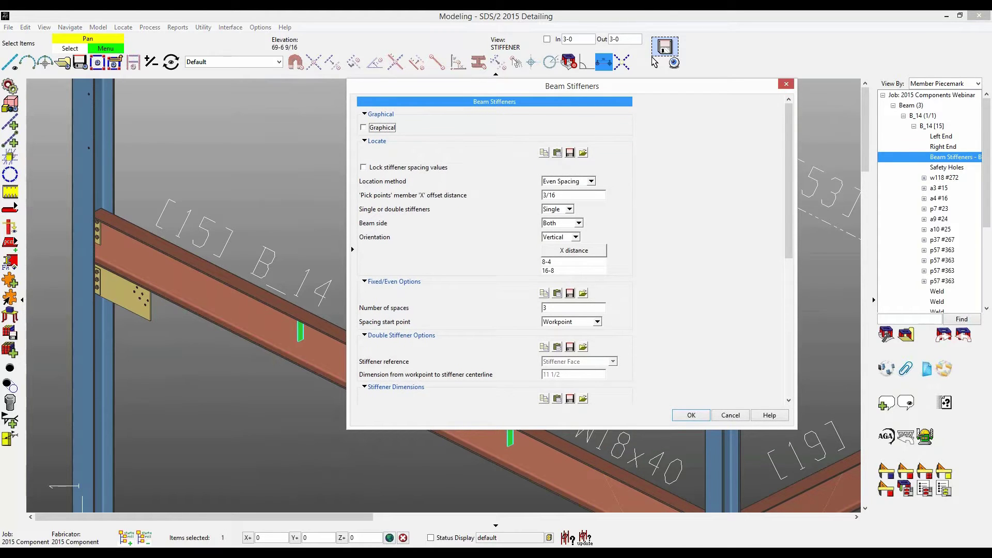
left_click(691, 415)
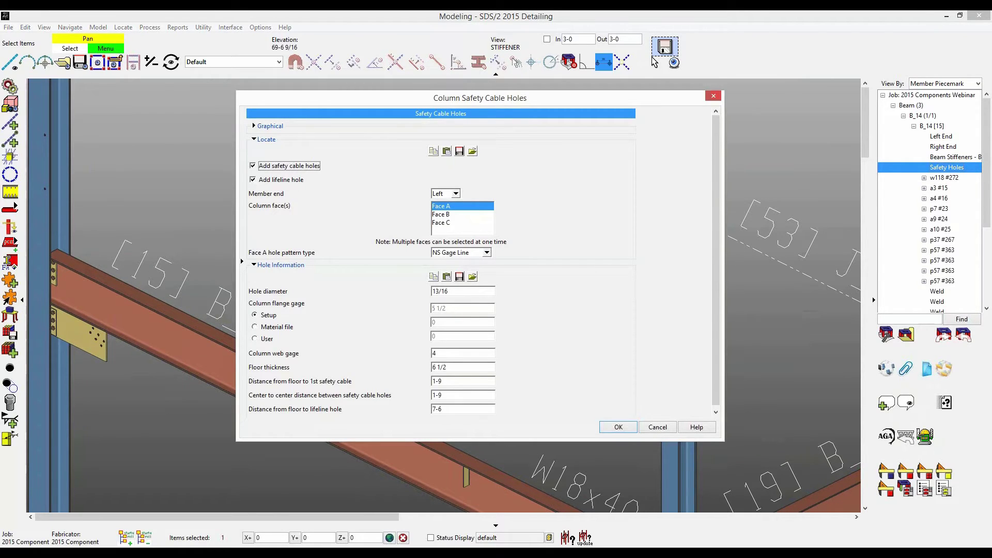
Step: Review the column safety cable hole settings of beam B_14's Safety Holes component, cancel the edit, and clear the selection
left_click(713, 96)
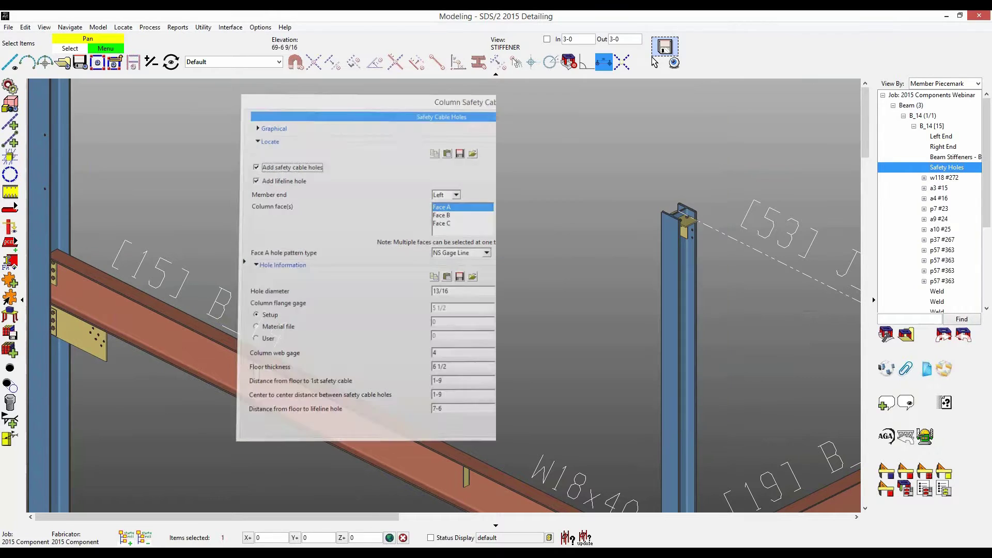
right_click(943, 166)
left_click(943, 172)
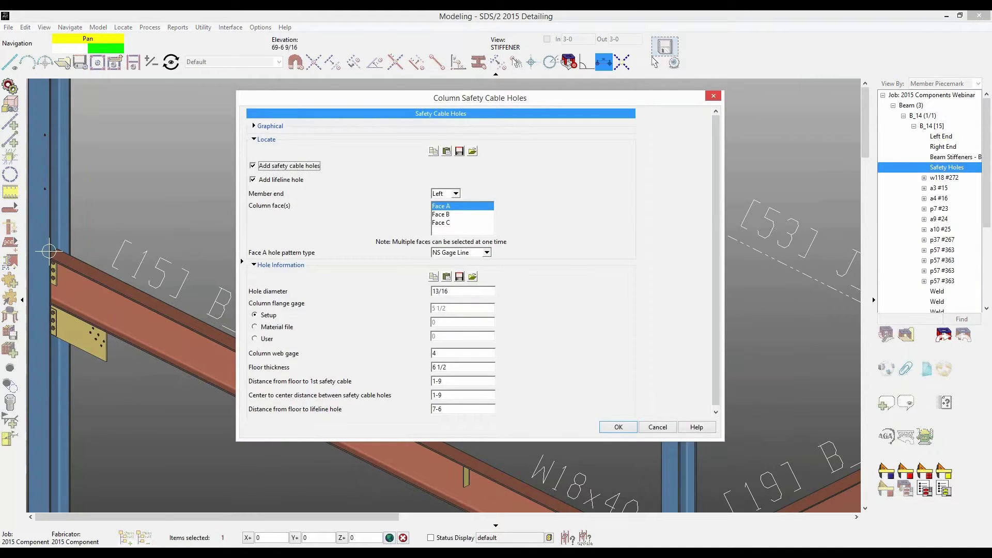
left_click(657, 427)
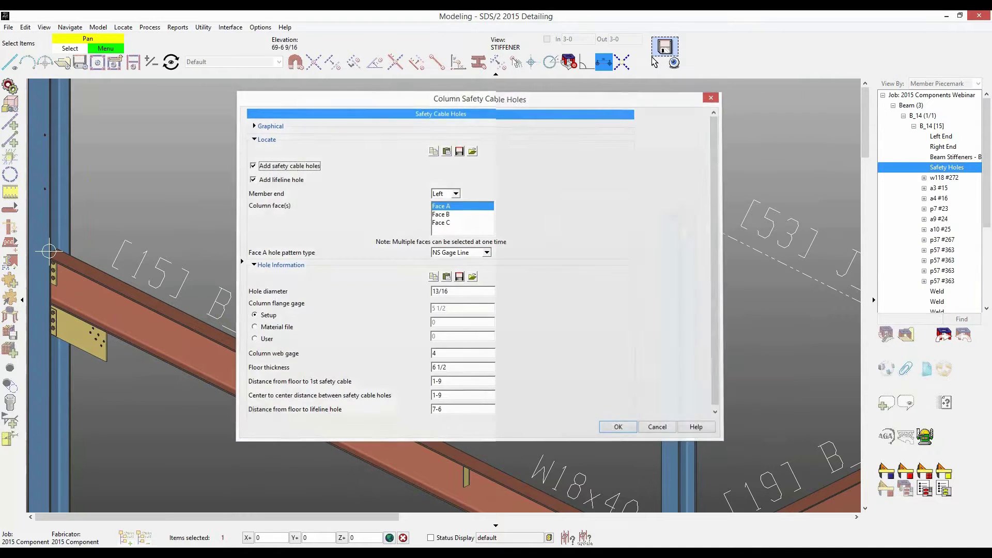
right_click(453, 292)
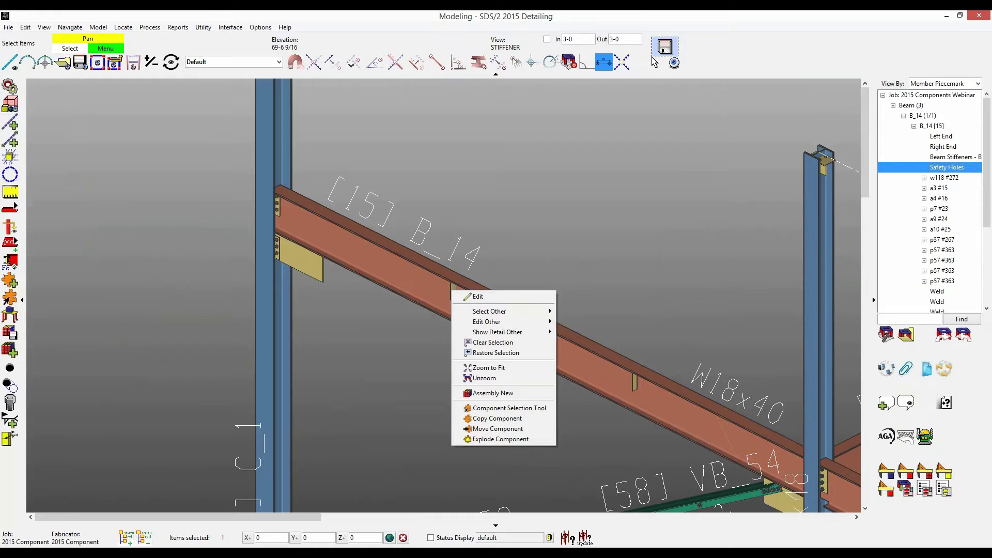
left_click(492, 342)
Step: Set the stiffener depth option to Full Depth in the Beam Stiffeners section of beam B_14's member settings and apply it
middle_click_drag(492, 343, 419, 407)
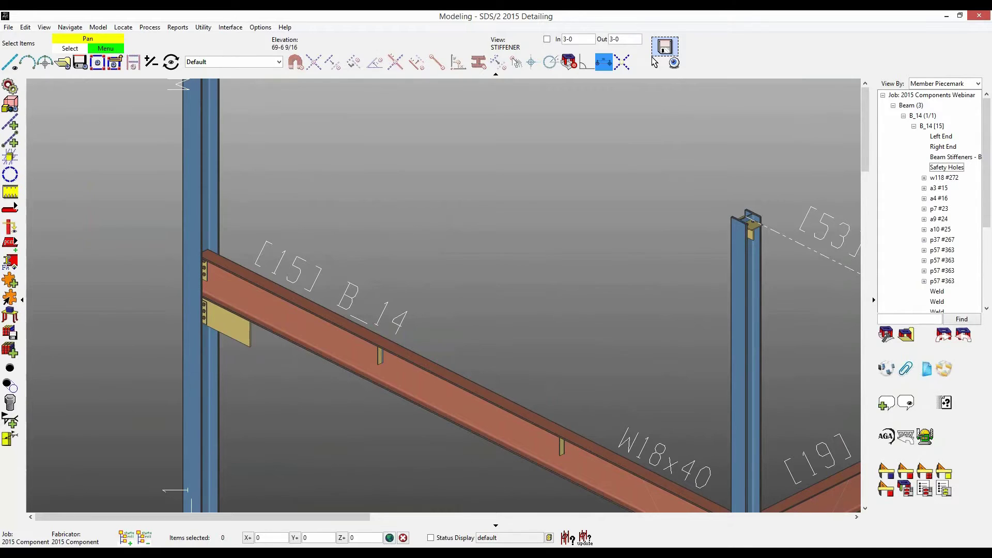
left_click(201, 253)
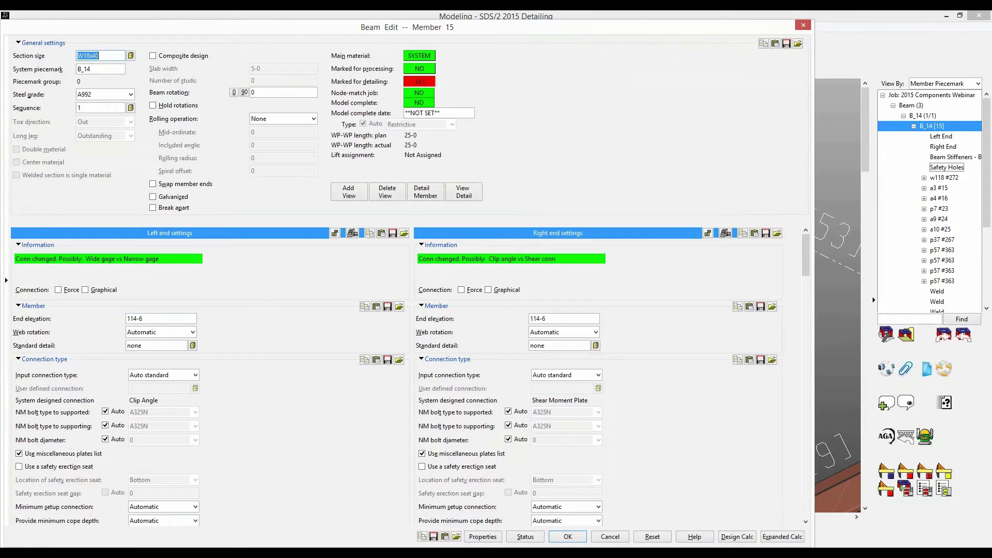
left_click(6, 280)
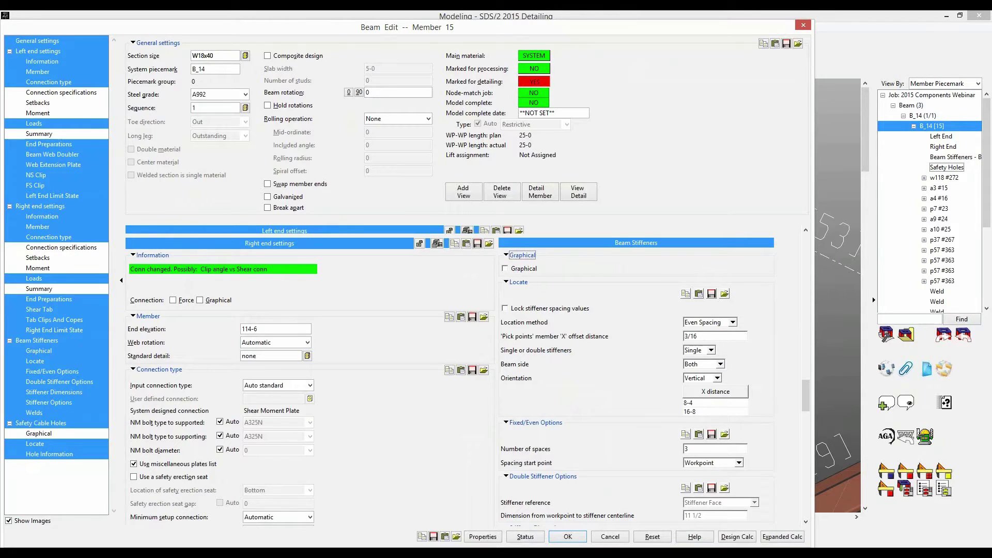
scroll(563, 377, "down", 3)
scroll(635, 377, "up", 2)
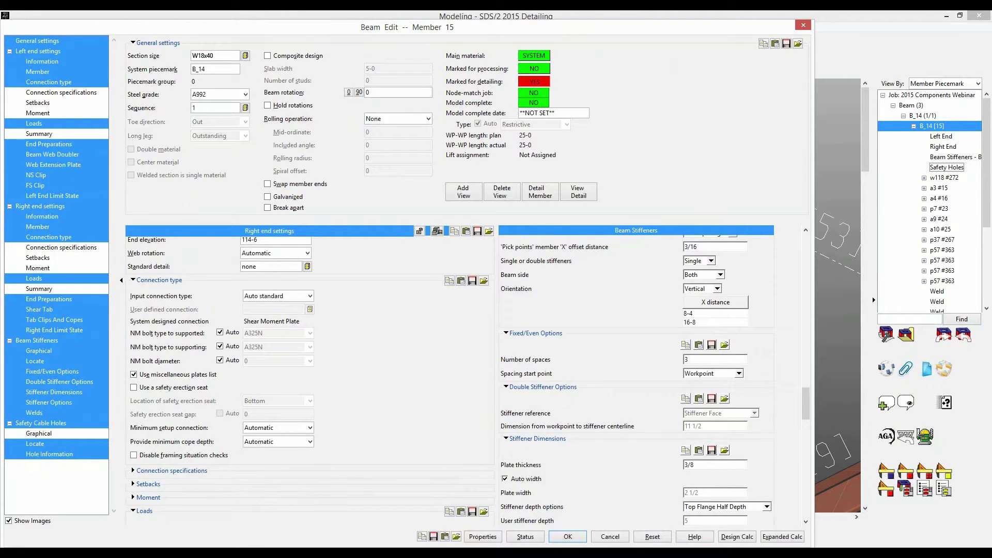
left_click(725, 506)
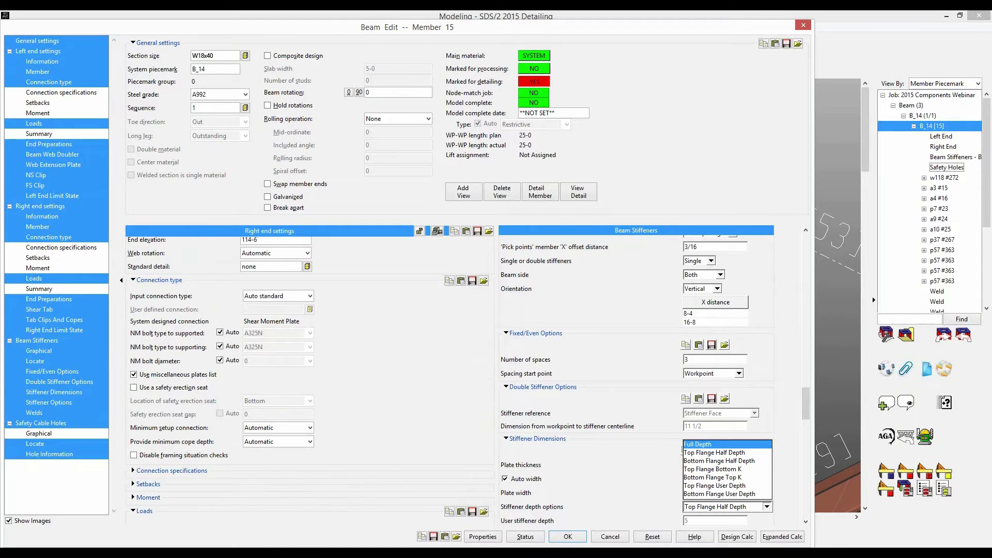
left_click(698, 444)
left_click(568, 537)
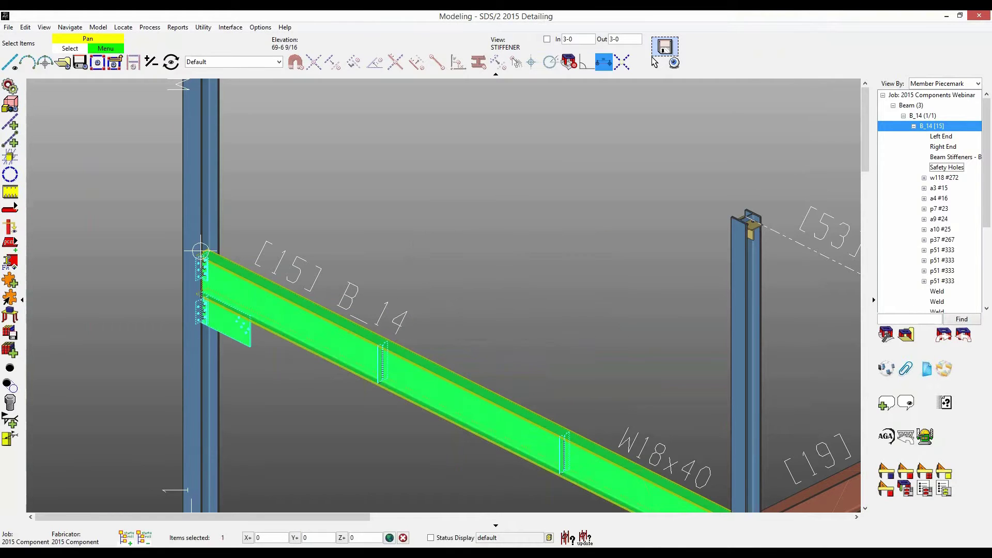
Step: Set the column face for beam B_14's safety cable holes to Face B in its member settings and accept the edit
scroll(358, 398, "up", 4)
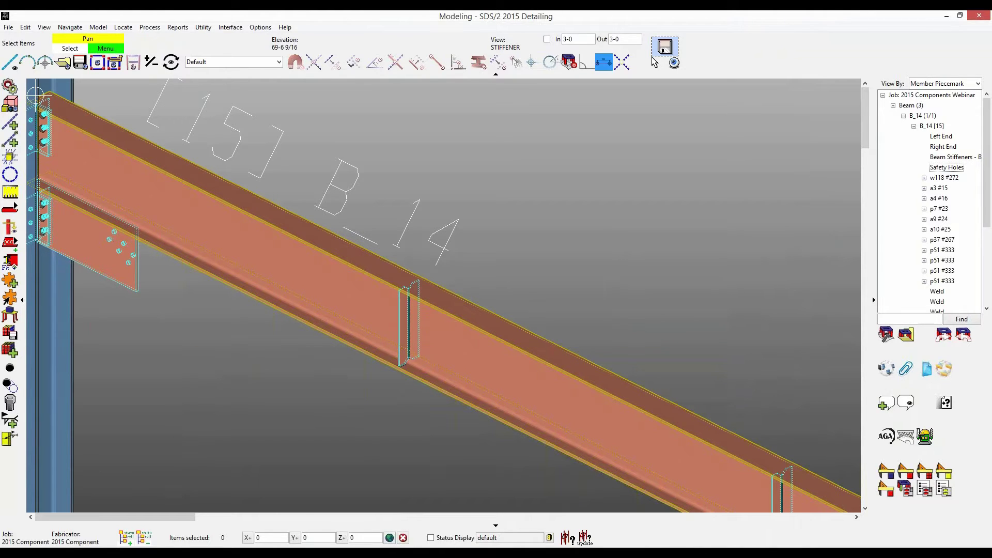
middle_click_drag(290, 248, 321, 361)
scroll(320, 289, "down", 1)
scroll(320, 362, "up", 1)
scroll(247, 177, "down", 1)
middle_click_drag(247, 176, 258, 277)
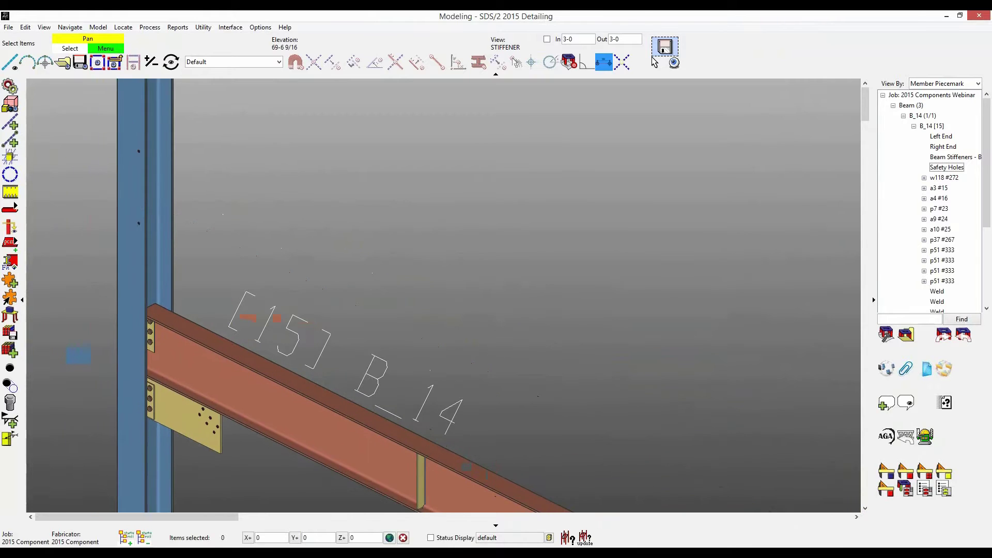
double_click(274, 397)
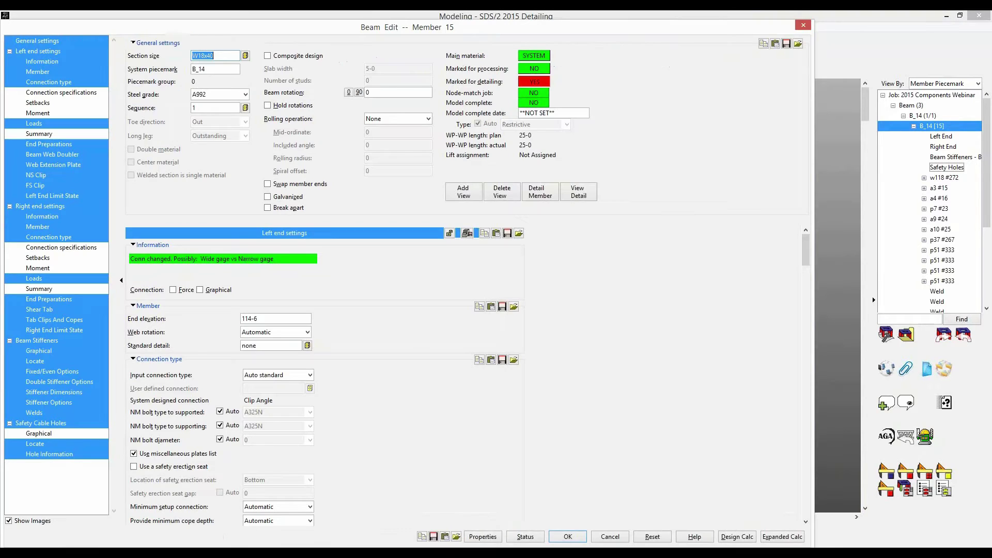
double_click(41, 423)
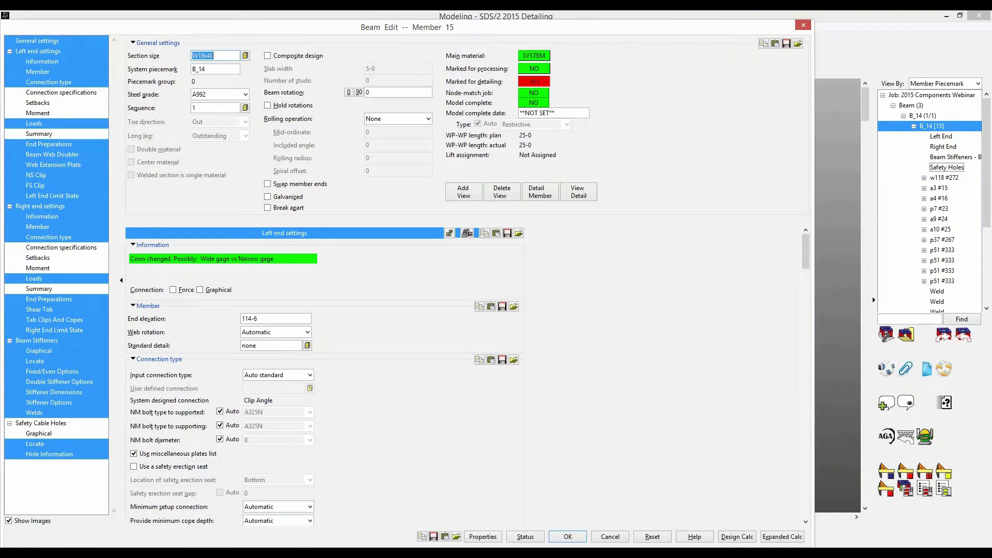
left_click(331, 344)
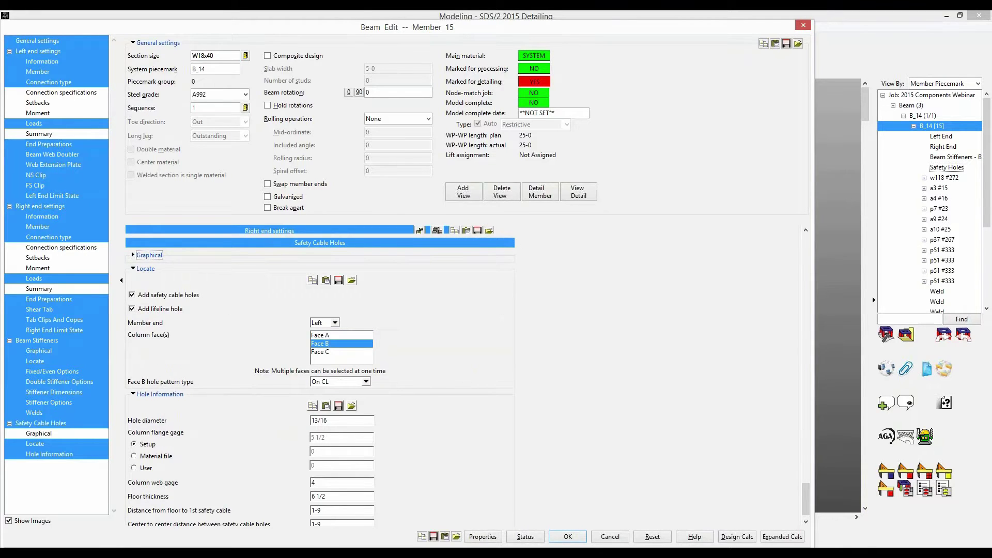
left_click(568, 537)
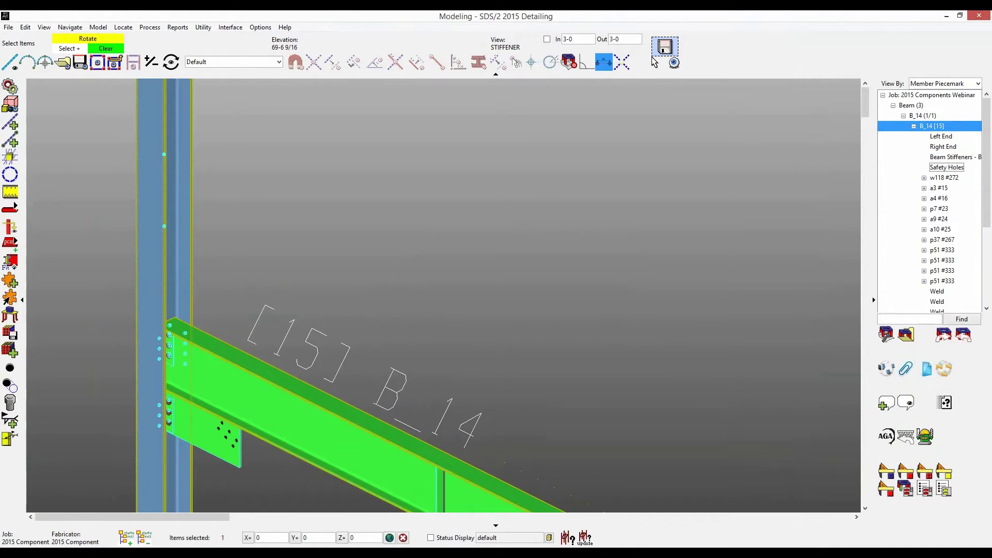
Step: Change the location method of beam B_14's Beam Stiffeners component to Fixed Spacing and accept it
middle_click_drag(444, 295, 408, 307)
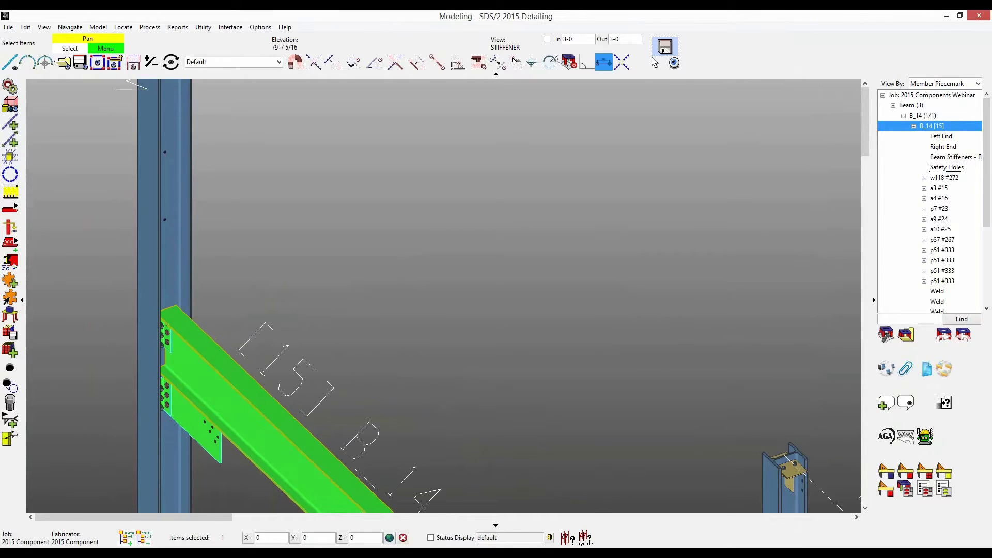
scroll(248, 180, "down", 2)
middle_click_drag(444, 295, 497, 269)
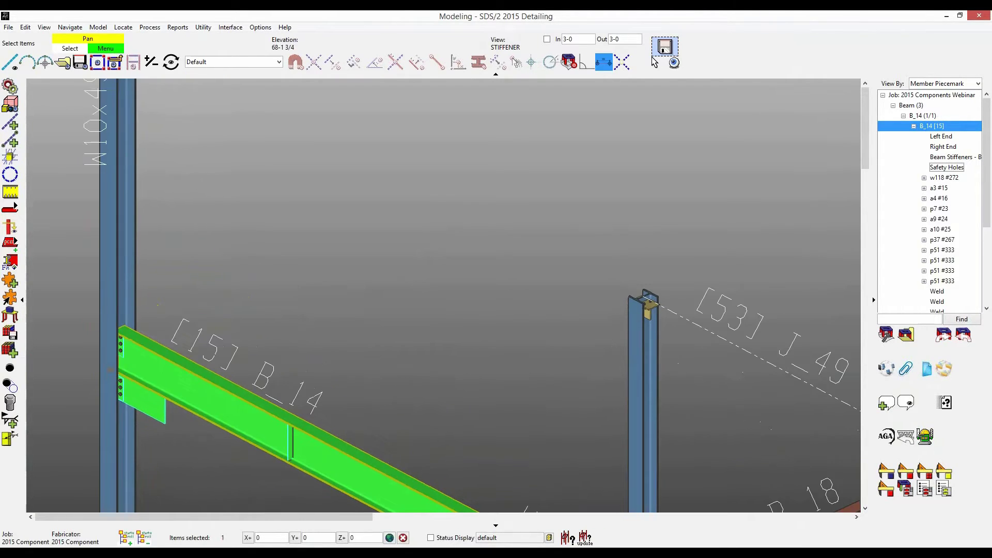
scroll(293, 262, "down", 2)
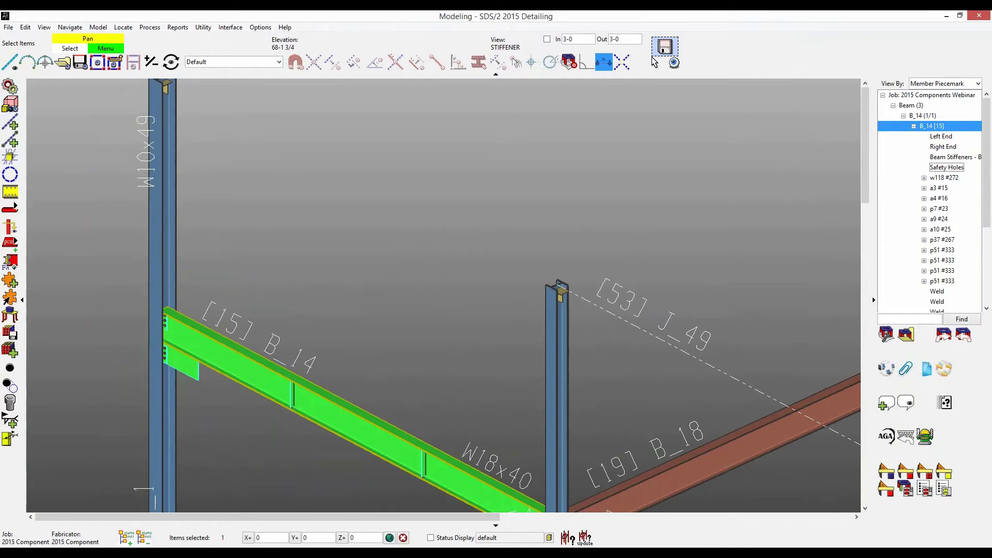
middle_click_drag(162, 308, 158, 190)
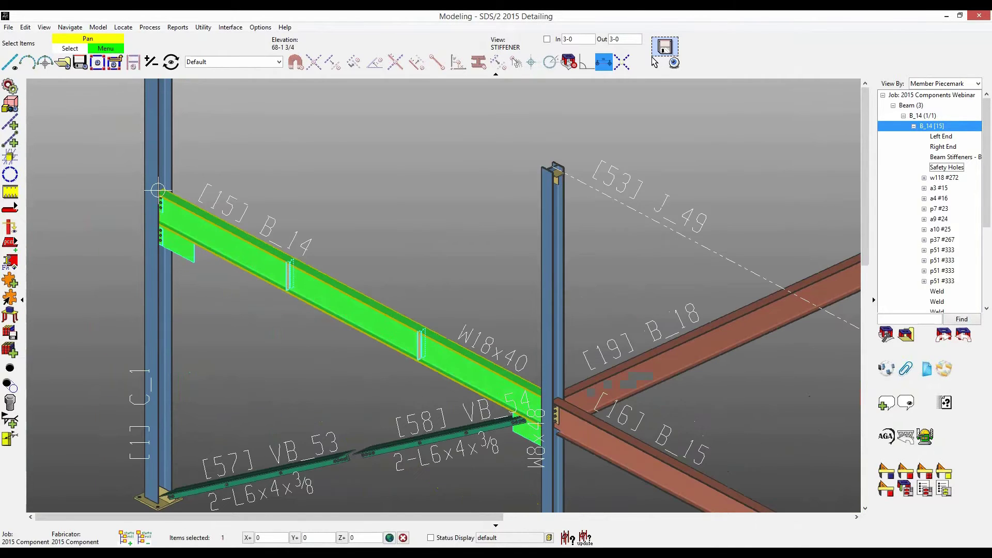
double_click(288, 277)
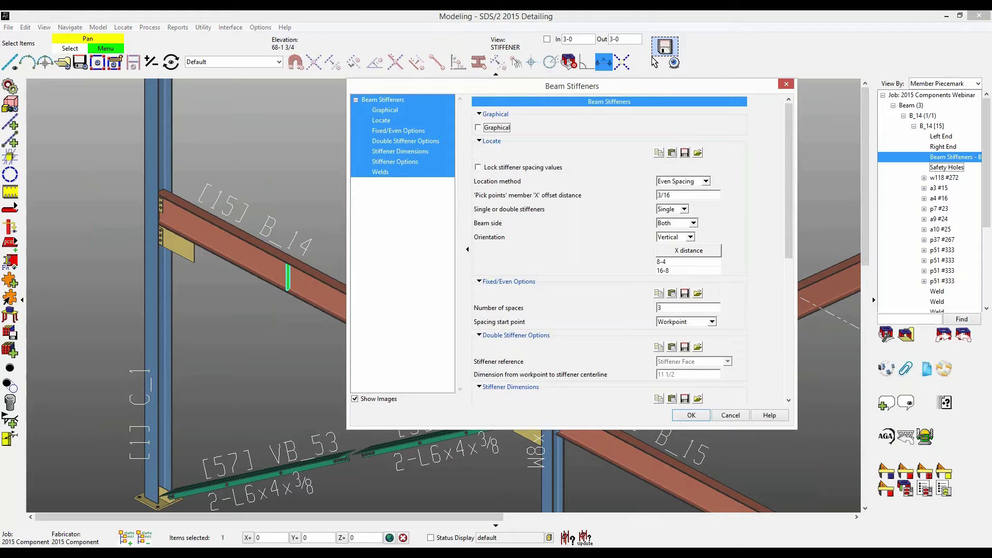
scroll(610, 248, "down", 3)
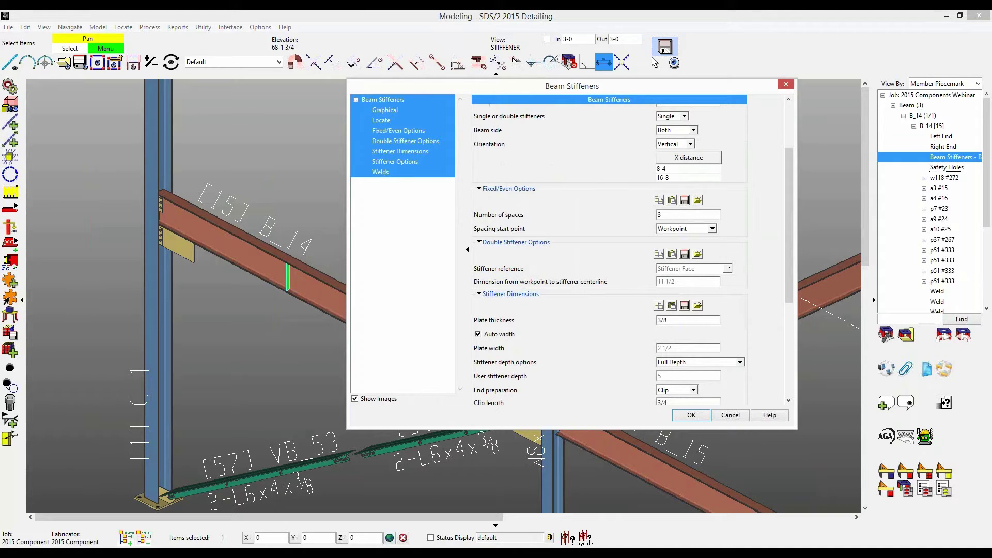
scroll(609, 247, "up", 3)
left_click(706, 181)
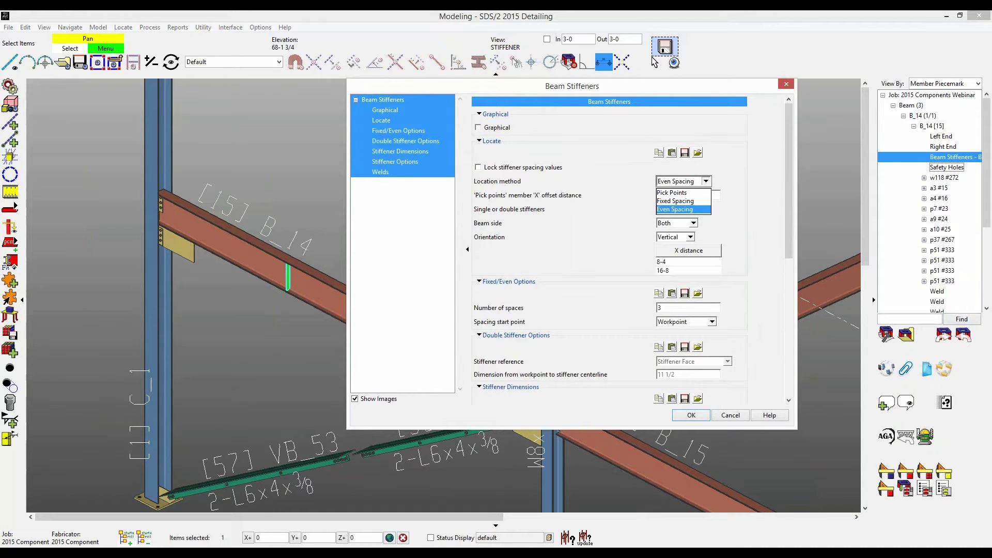
left_click(675, 200)
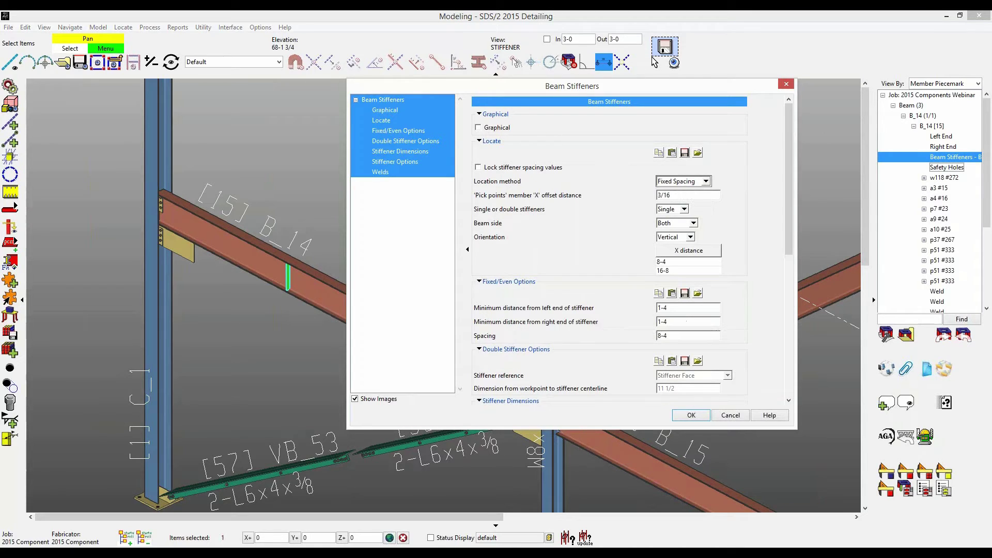
left_click(691, 414)
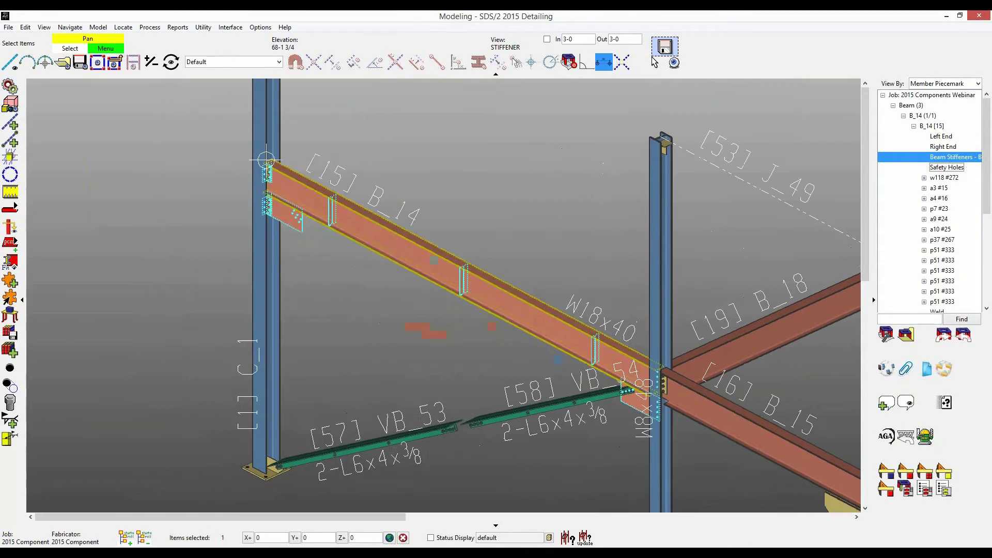
Step: Set the first stiffener's X distance to 4-8 in beam B_14's Beam Stiffeners component and apply it
double_click(955, 157)
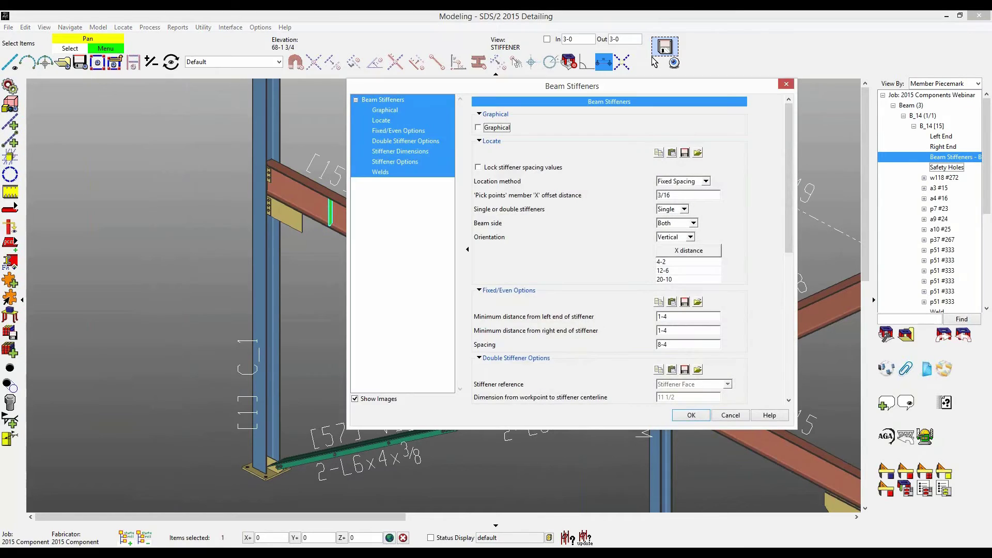
left_click_drag(653, 85, 690, 86)
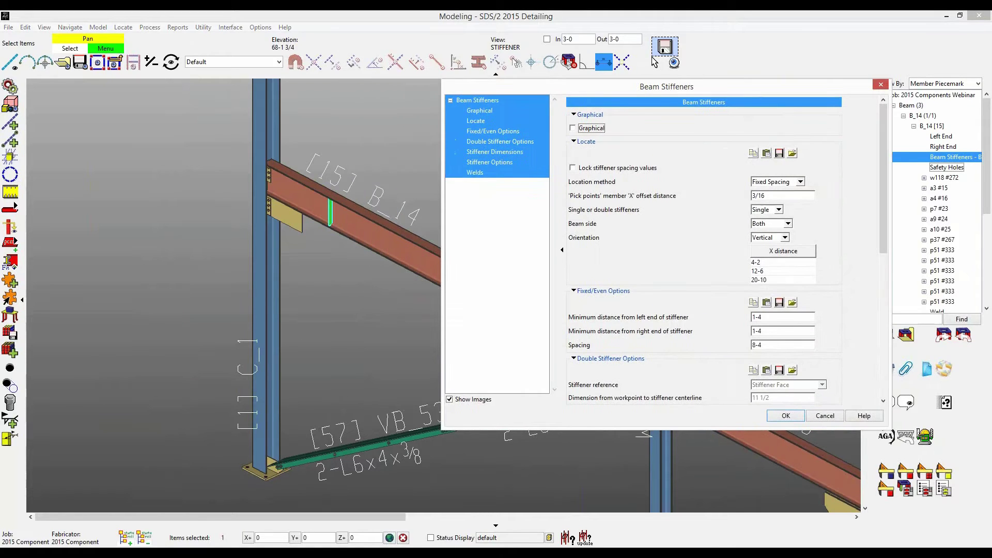
key("Tab")
type("4-8")
key("Return")
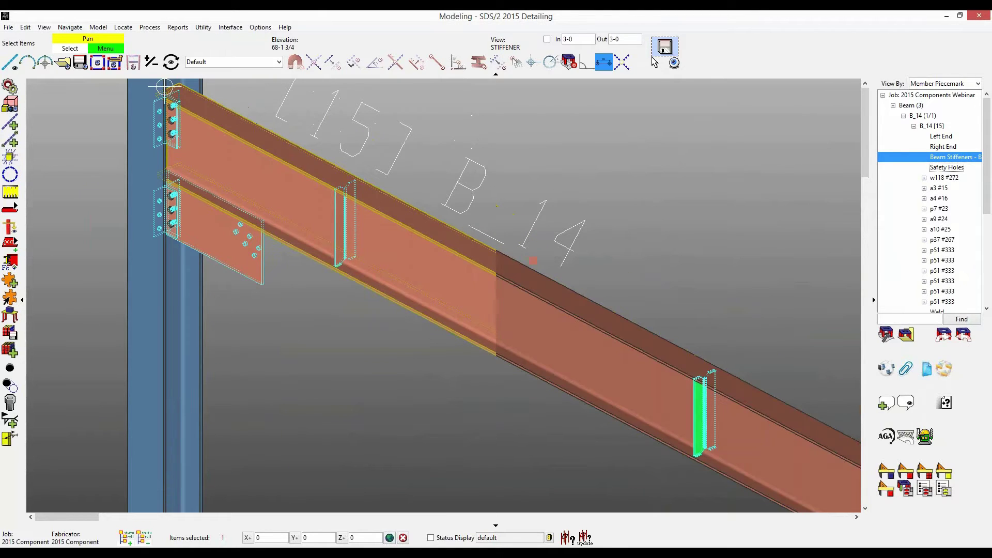
double_click(339, 229)
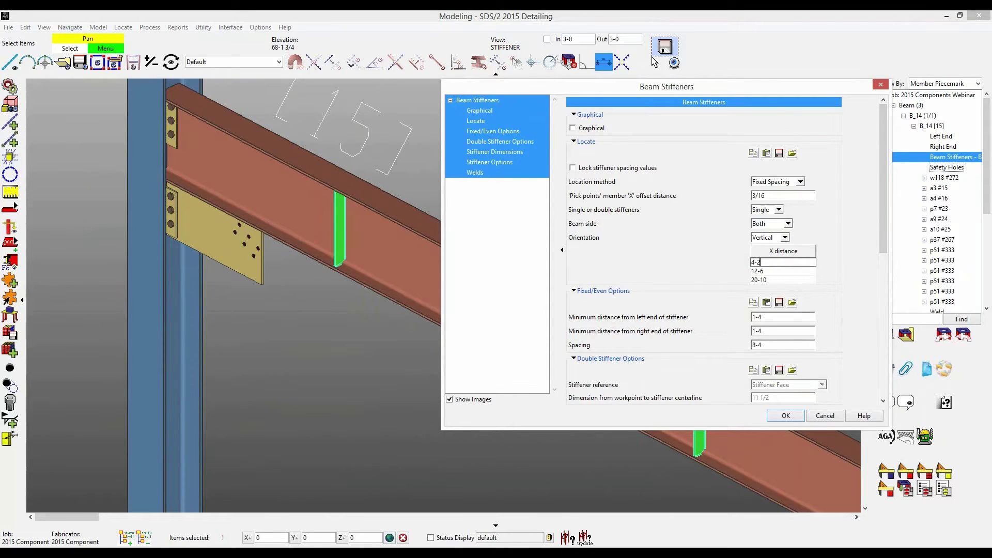
key("shift+Left")
left_click(572, 168)
key("Return")
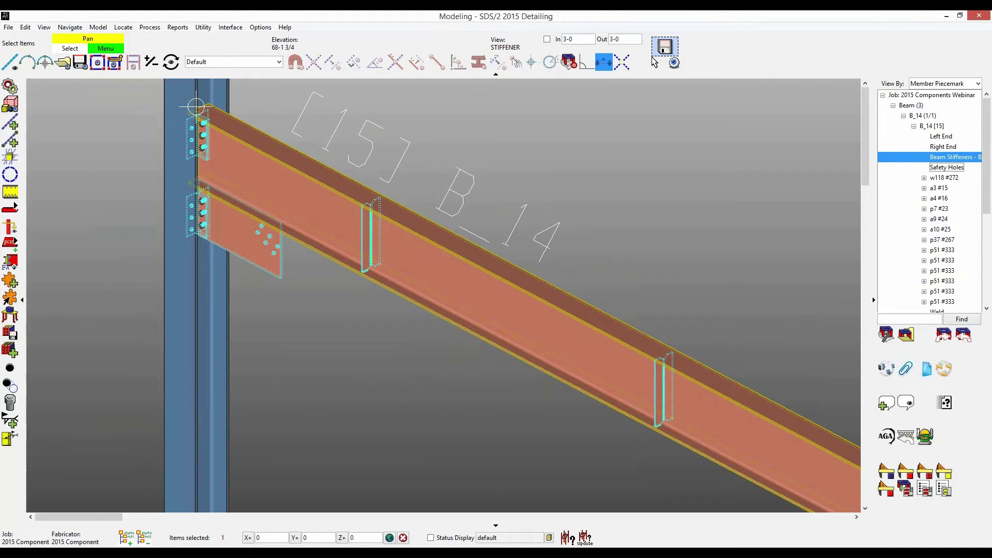
Step: Reopen beam B_14's Beam Stiffeners settings, review the row editing options for the X distance values, and close the settings
double_click(954, 157)
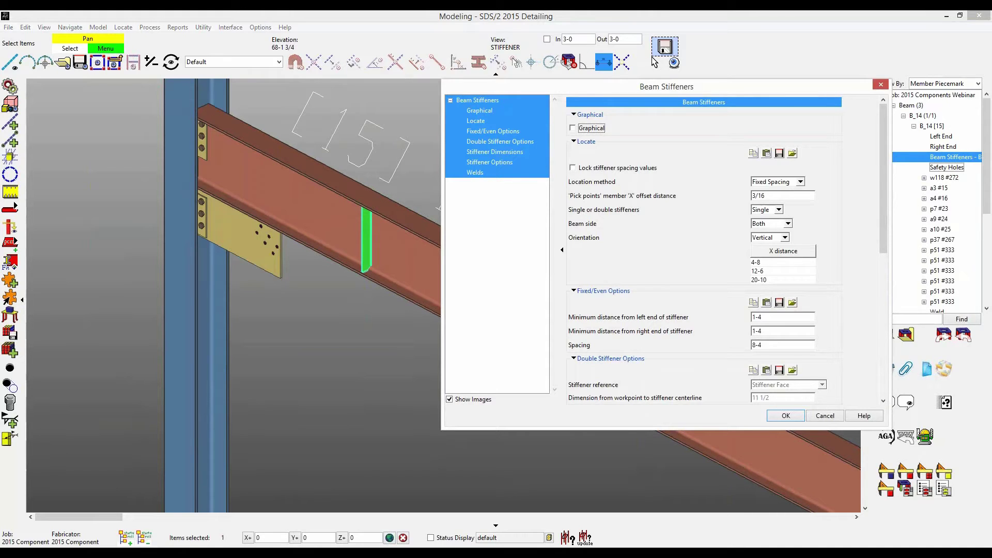
right_click(790, 281)
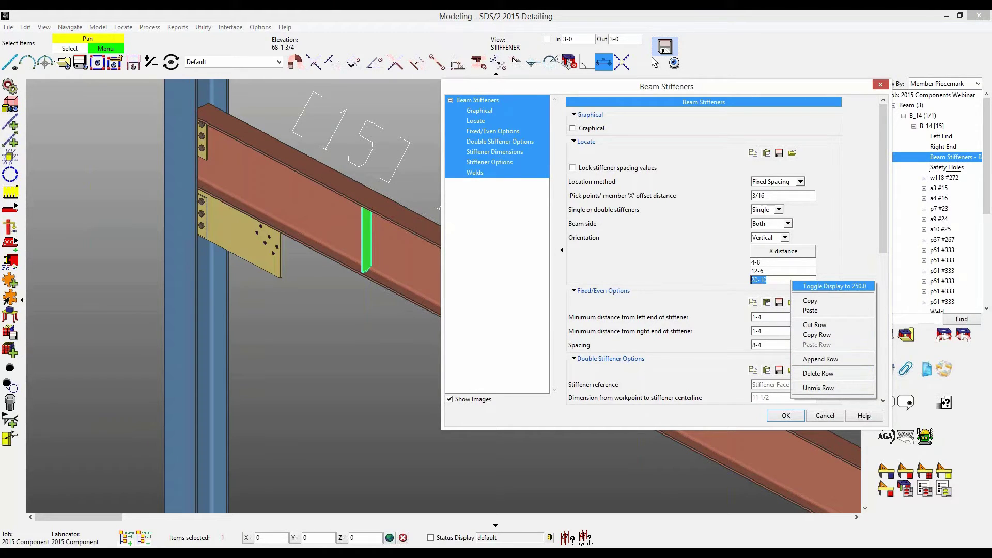
left_click(788, 271)
key("Up")
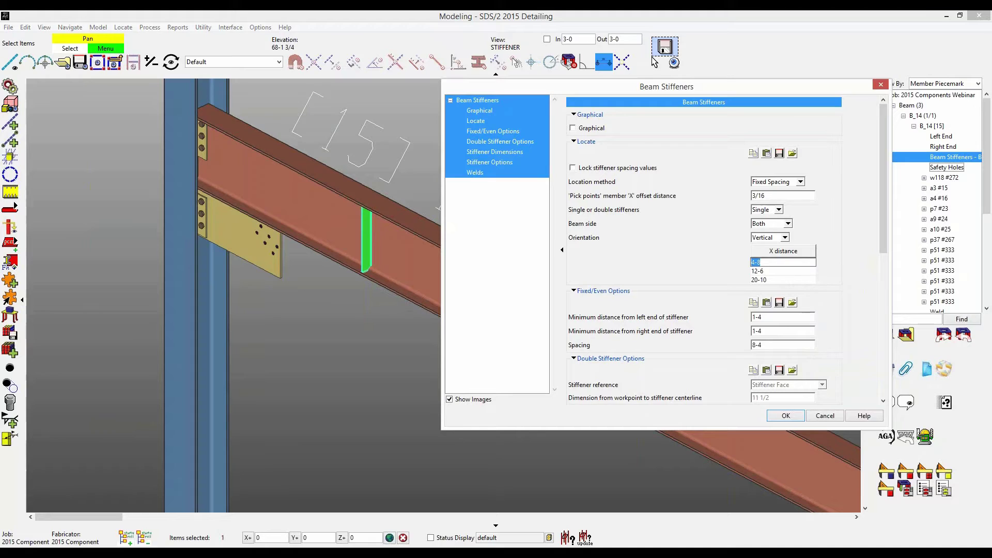
key("space")
key("Return")
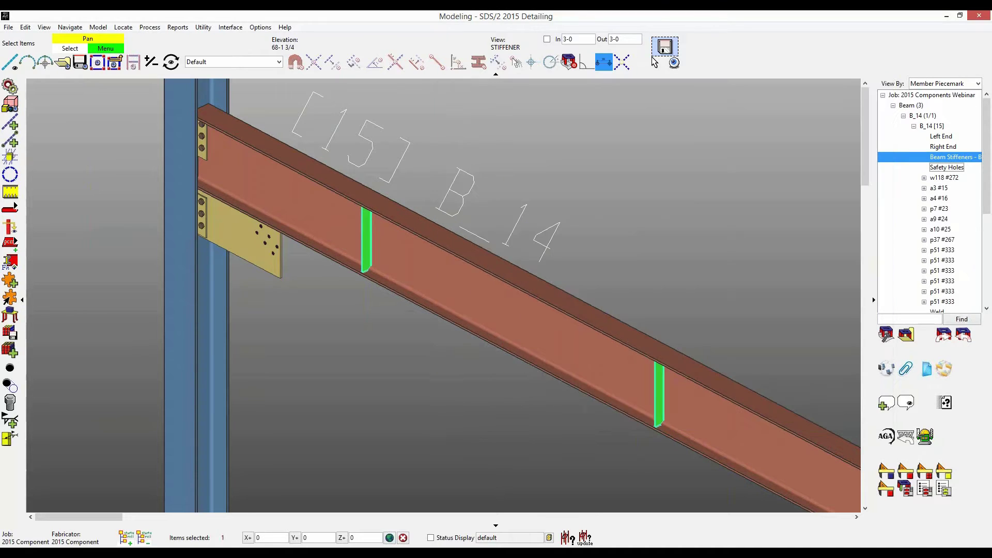
Step: Open the ISO erection view
scroll(443, 296, "down", 8)
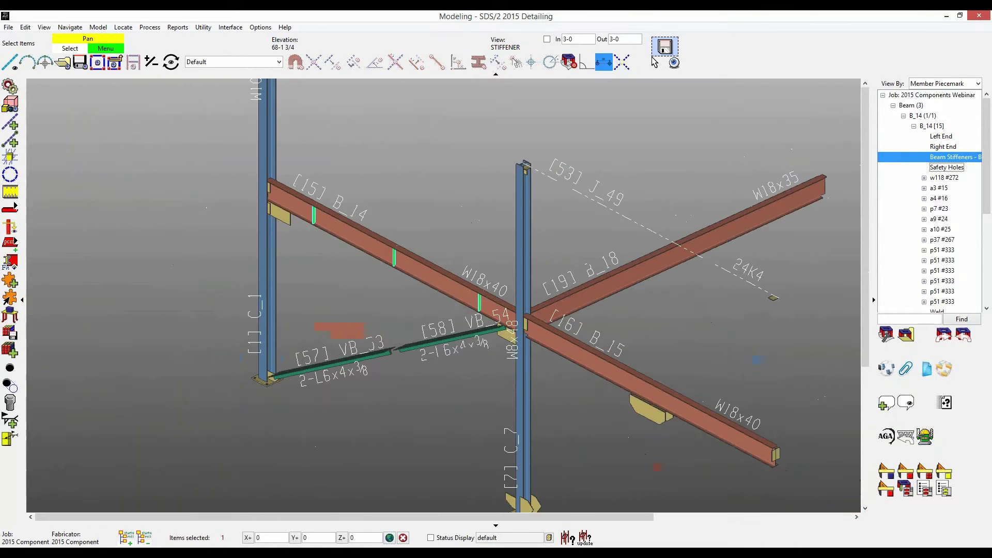
left_click(62, 63)
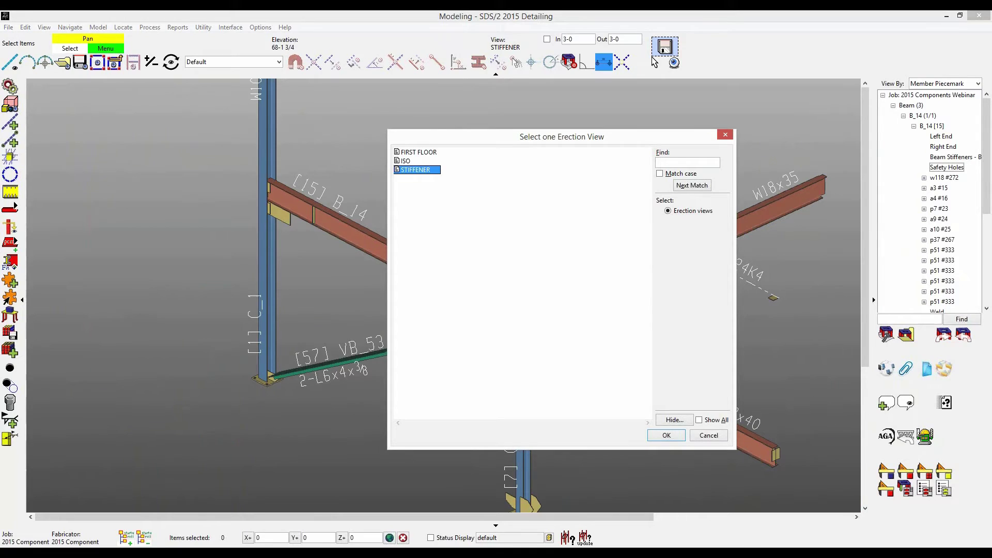
double_click(405, 161)
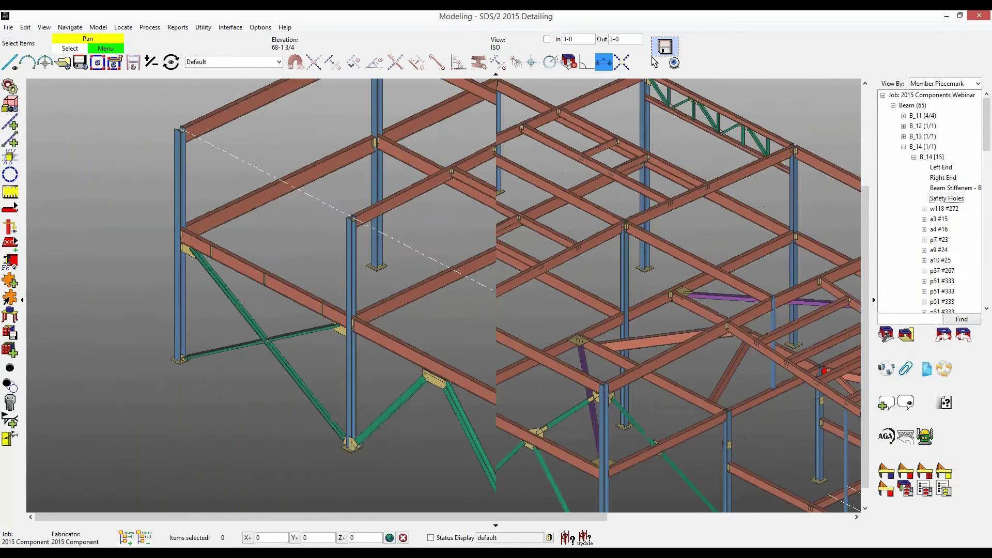
Step: Copy beam B_14's Beam Stiffeners component to the neighbouring beams B_11, B_16 and B_18
scroll(174, 292, "up", 3)
middle_click_drag(174, 292, 300, 245)
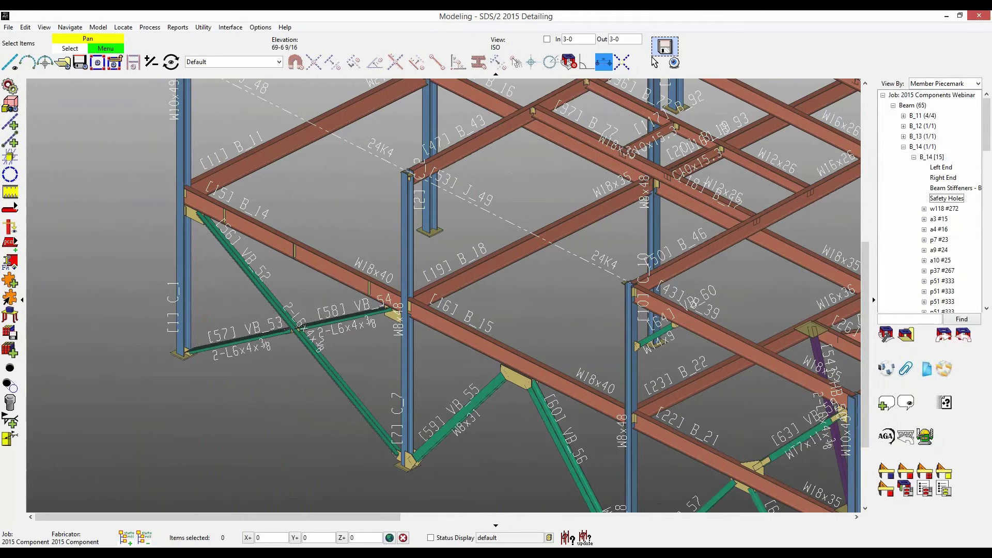
scroll(272, 251, "up", 4)
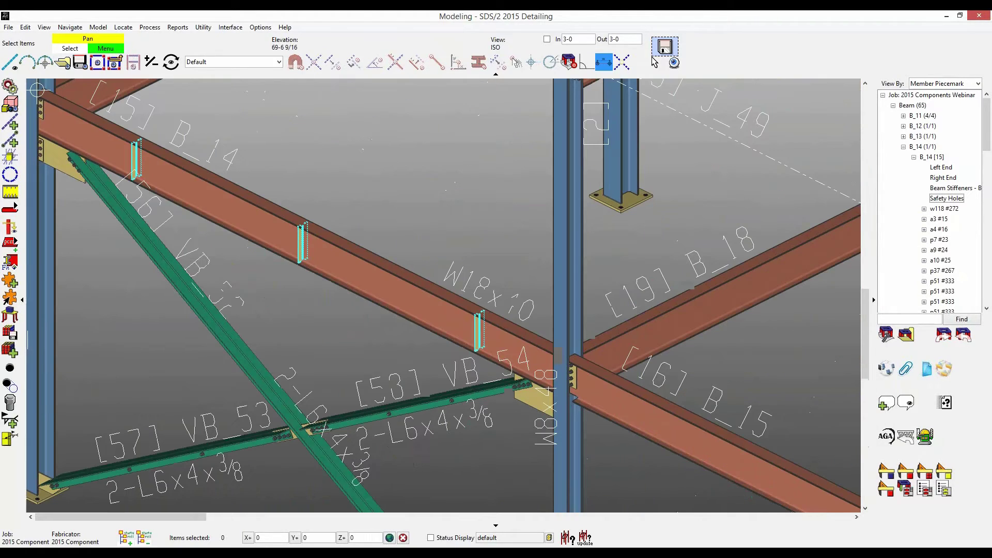
left_click(301, 245)
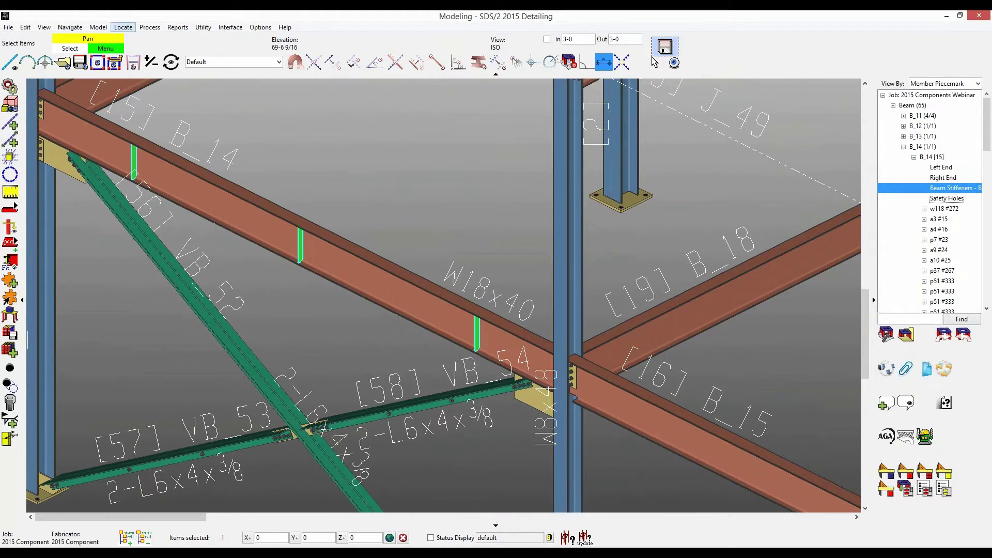
left_click(99, 27)
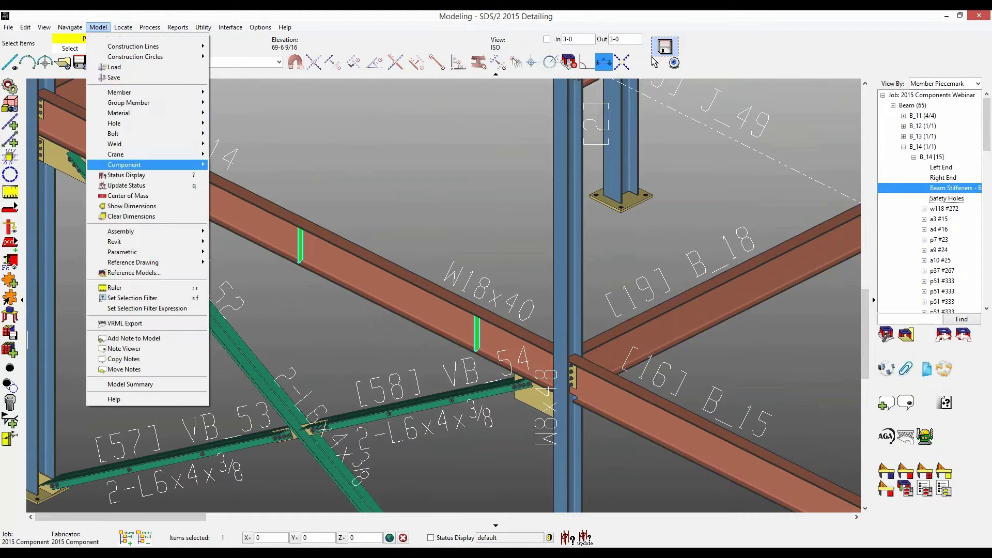
mouse_move(134, 165)
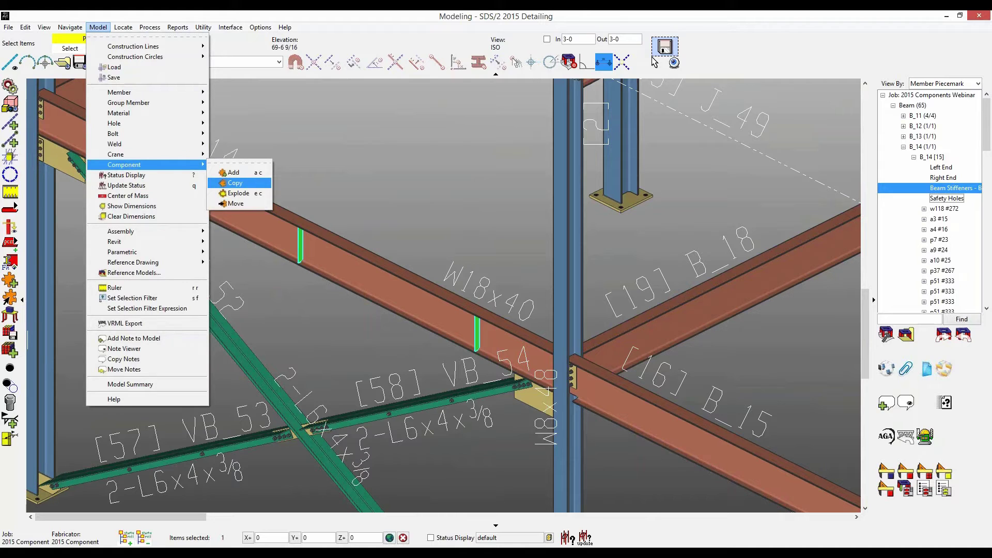
left_click(235, 183)
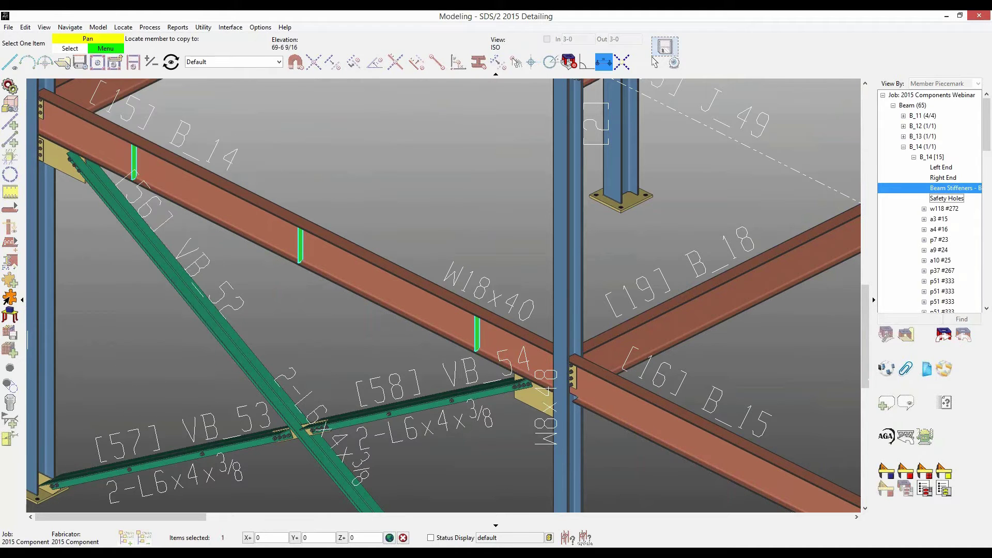
middle_click_drag(333, 96, 289, 193)
left_click(290, 194)
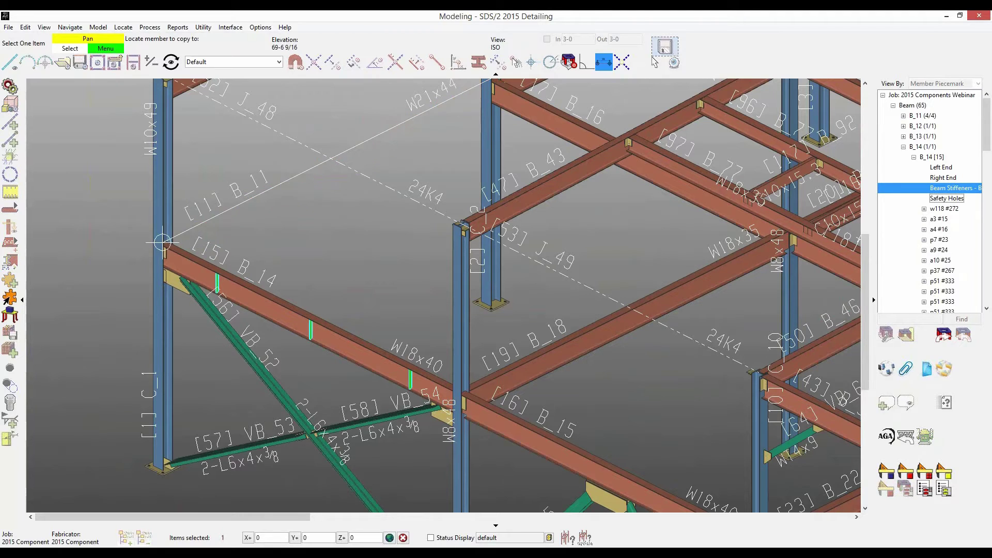
left_click(560, 124)
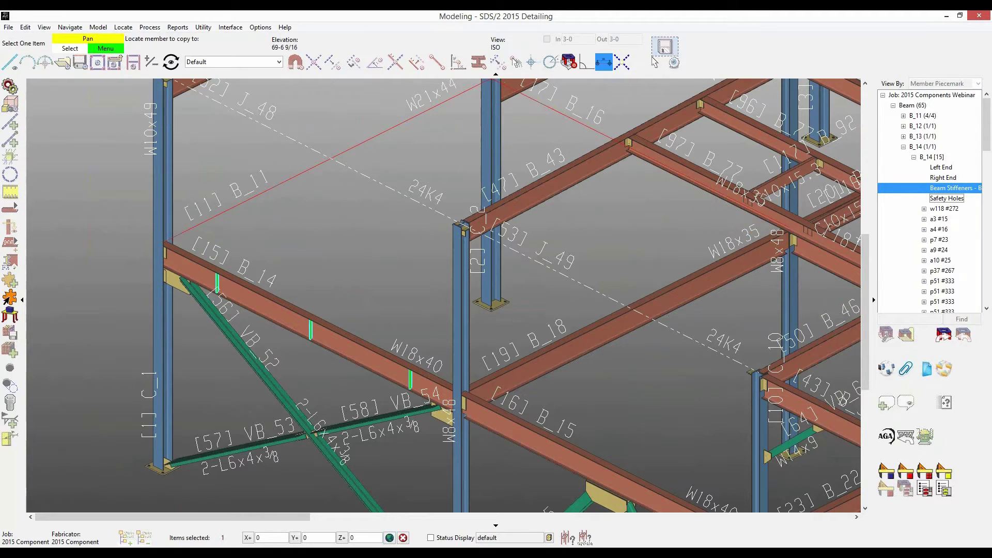
left_click(584, 340)
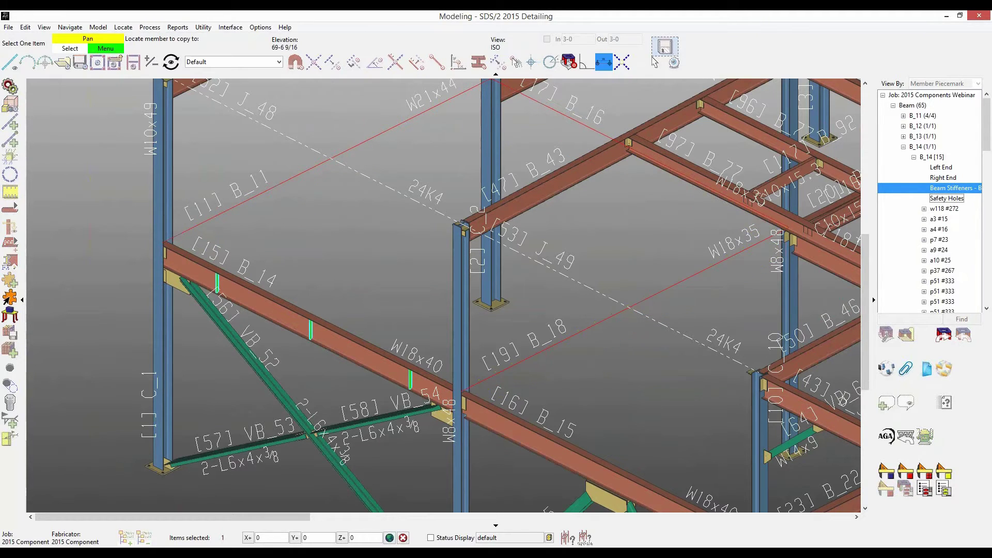
right_click(104, 124)
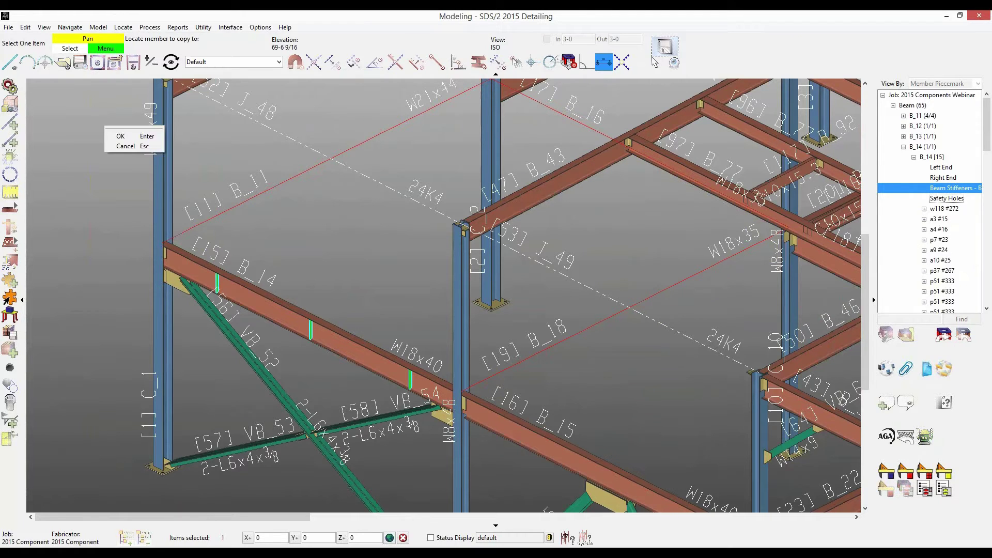
left_click(117, 136)
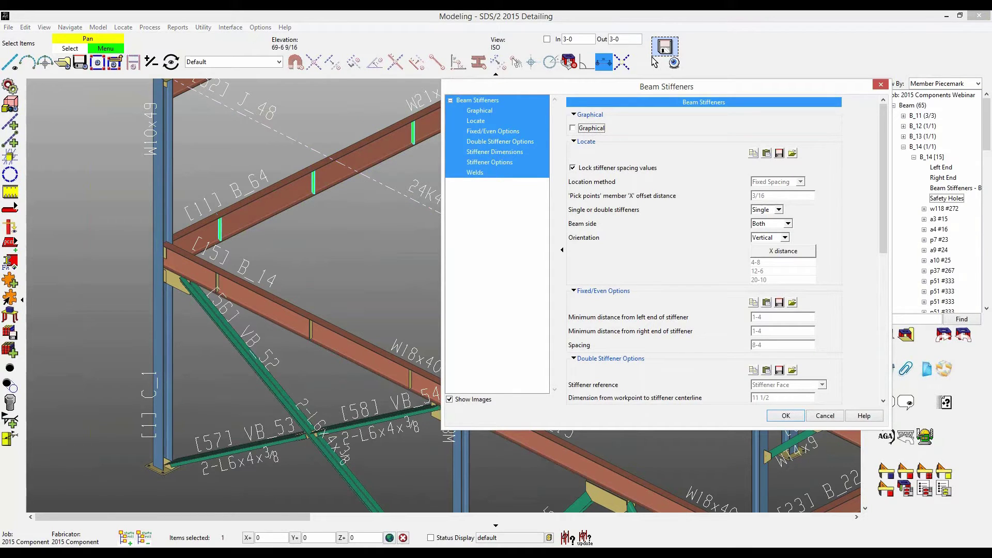
Step: Turn off Lock stiffener spacing values for the copied Beam Stiffeners component on beam B_64 and accept the settings
left_click_drag(653, 86, 881, 146)
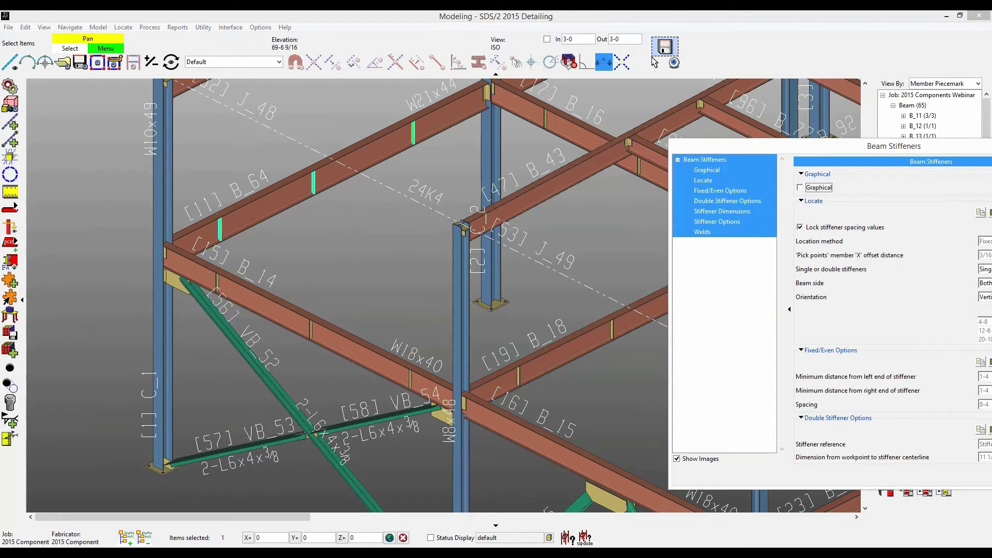
left_click_drag(881, 145, 619, 96)
left_click(537, 177)
left_click(751, 425)
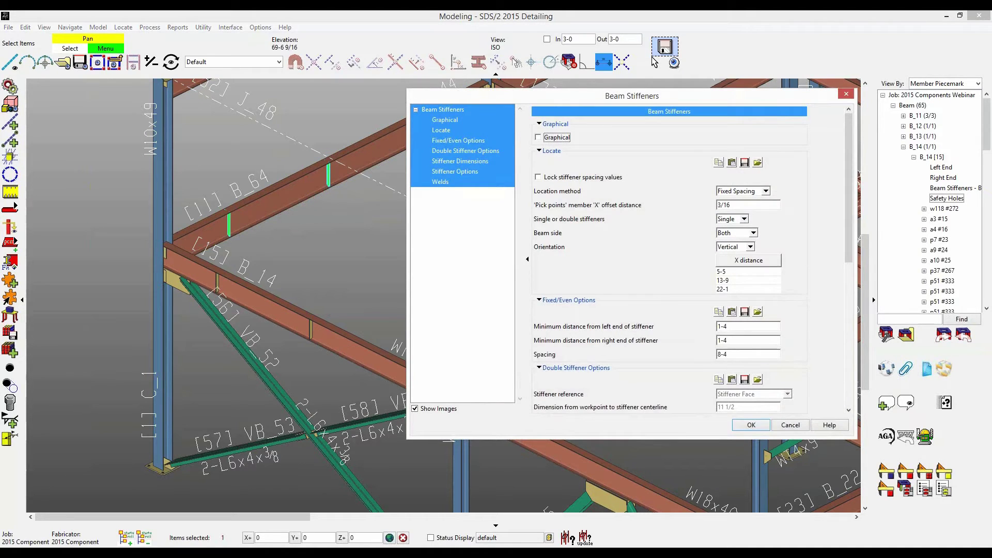
left_click(751, 425)
Step: Move beam B_14's Beam Stiffeners component to the sloping beam B_95 and process the change
middle_click_drag(567, 372, 458, 326)
scroll(439, 259, "down", 1)
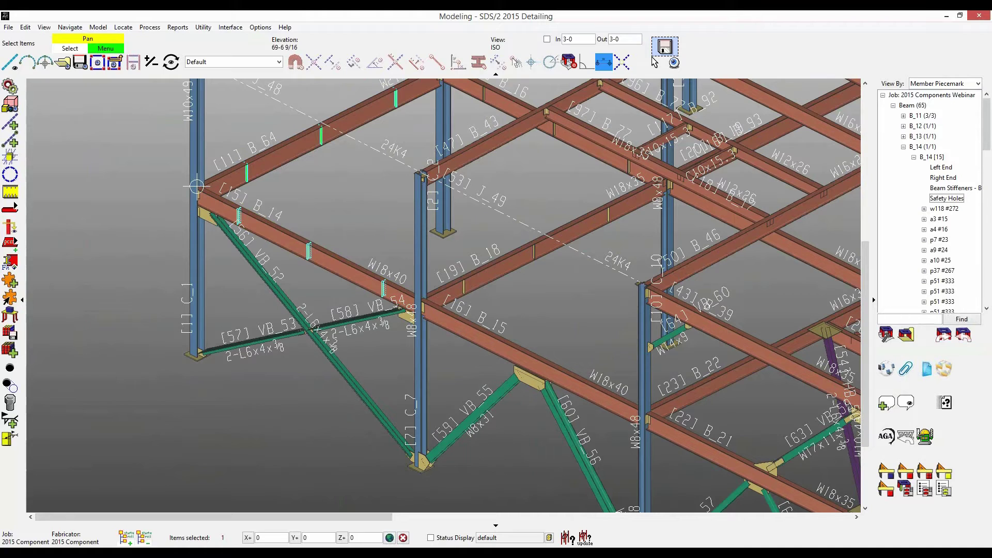
left_click(238, 216)
right_click(347, 218)
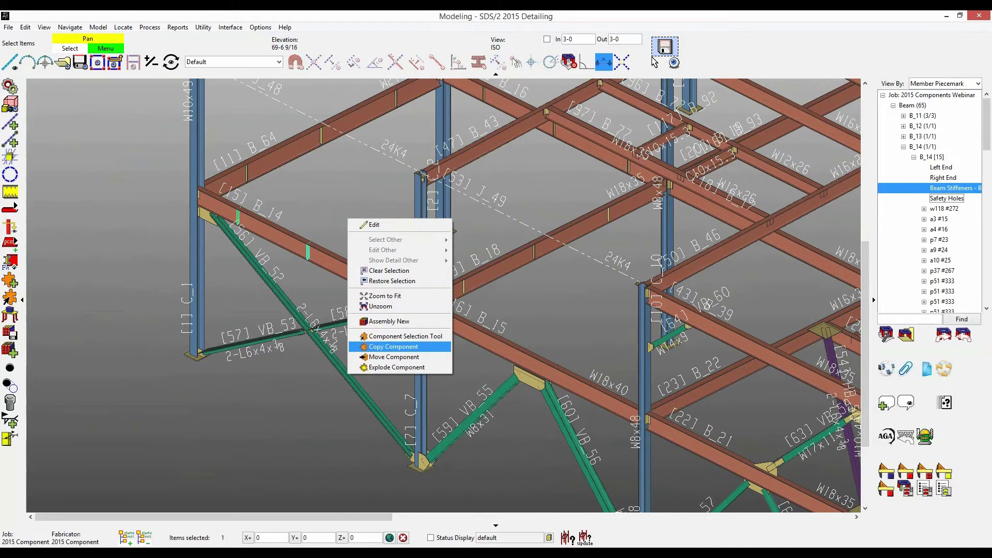
left_click(393, 356)
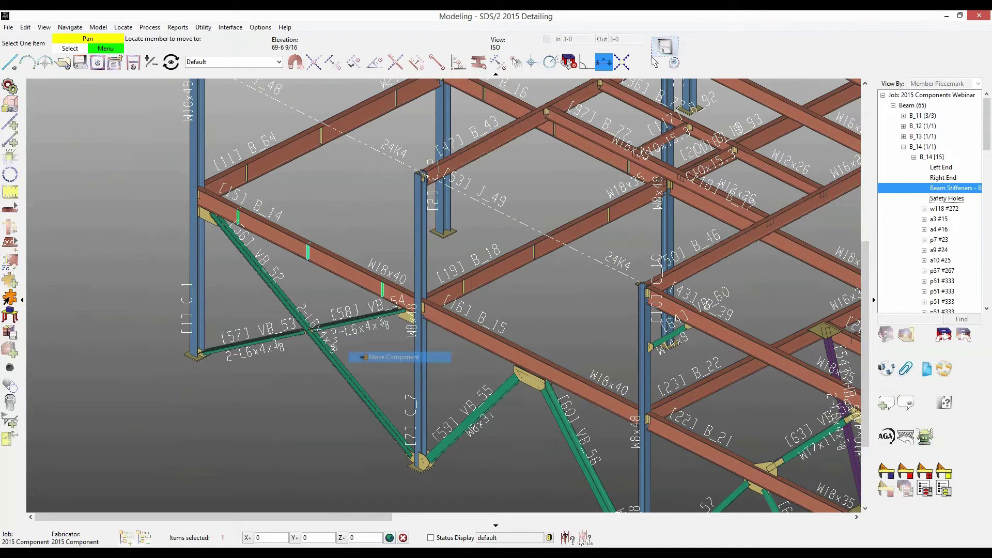
scroll(394, 356, "down", 2)
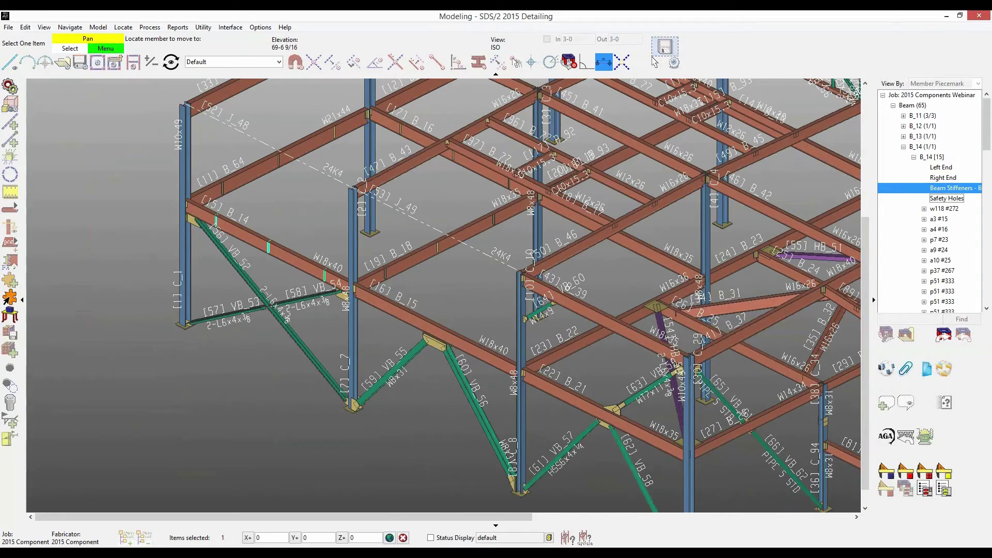
scroll(392, 207, "down", 3)
scroll(769, 331, "up", 4)
scroll(574, 306, "up", 2)
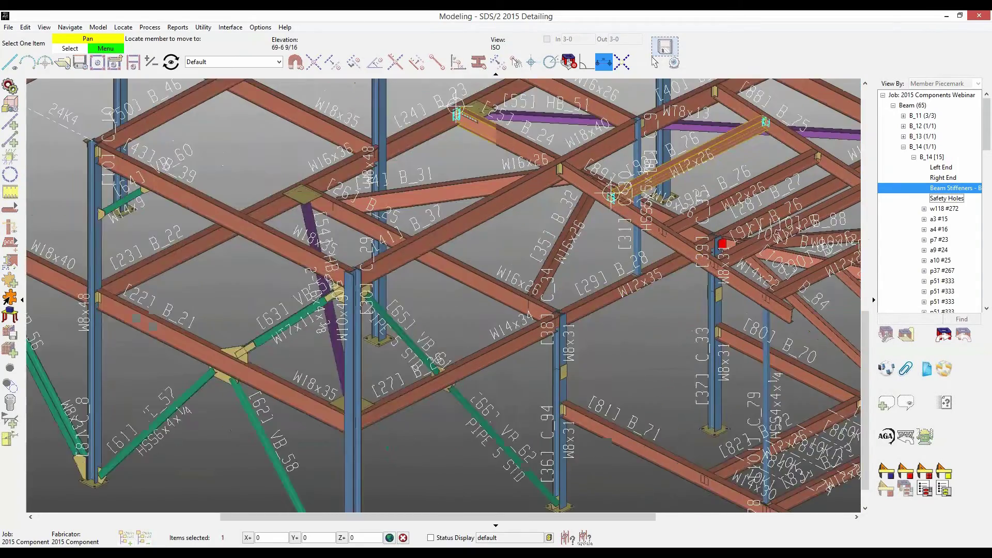
left_click(534, 148)
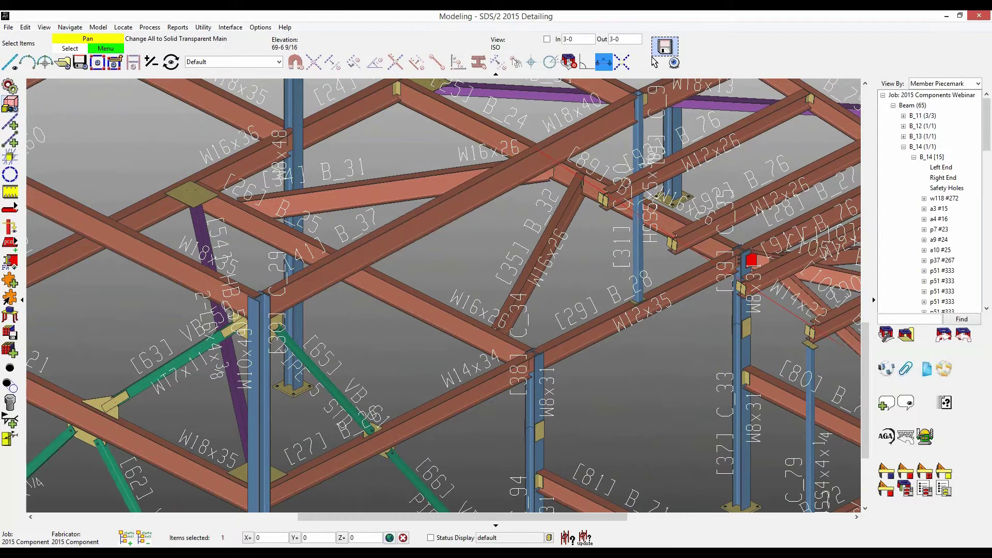
left_click(9, 86)
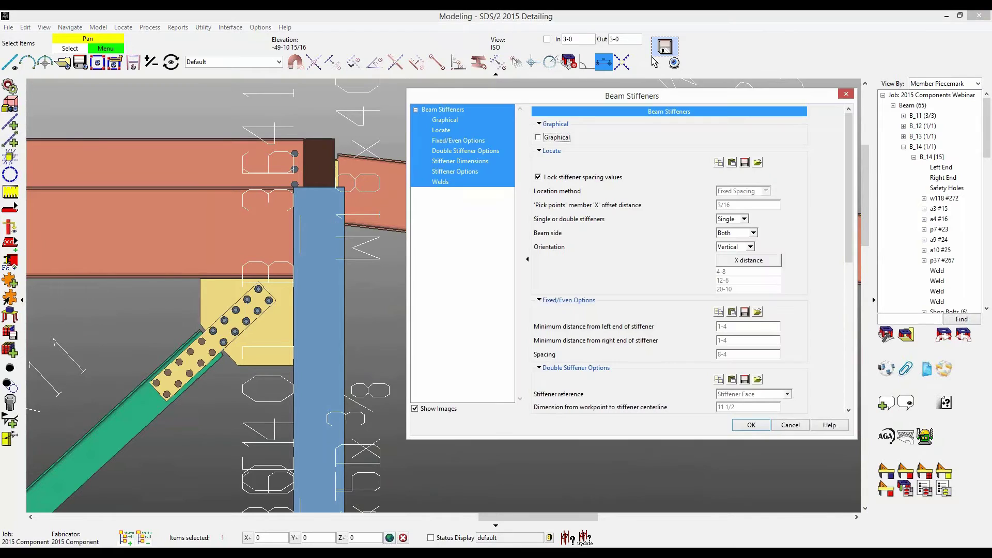
Step: Set the orientation of sloping beam B_95's stiffeners to Normal and accept the settings
left_click(749, 247)
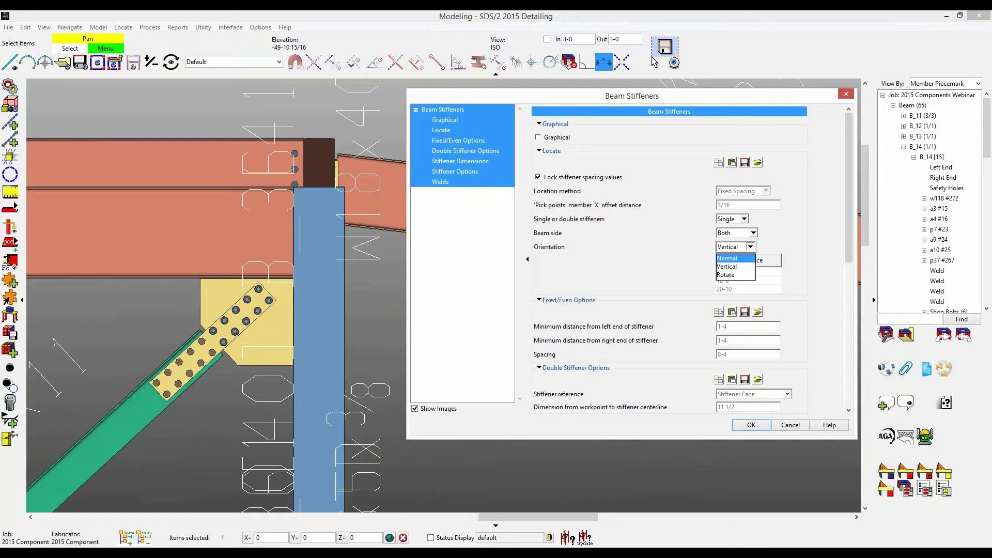
left_click(729, 258)
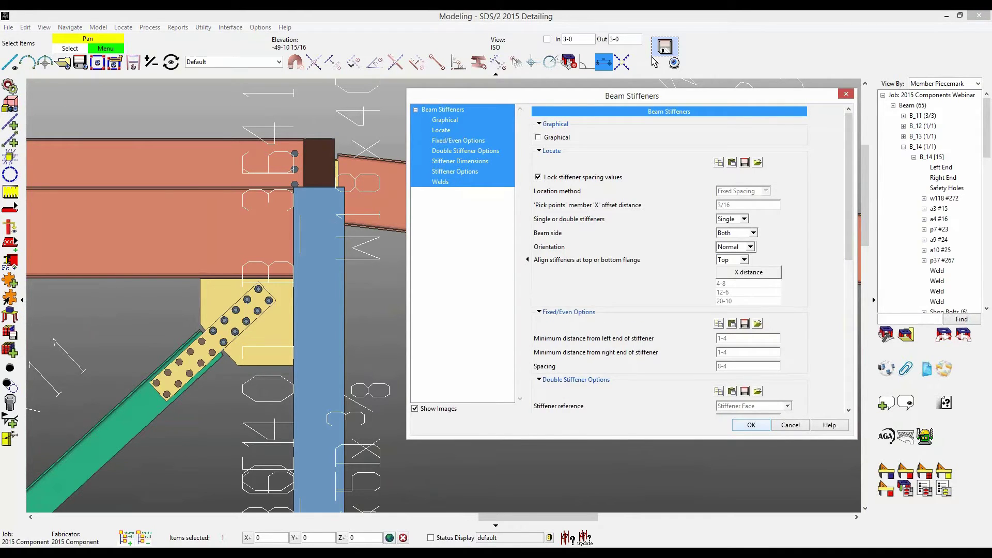
key("Return")
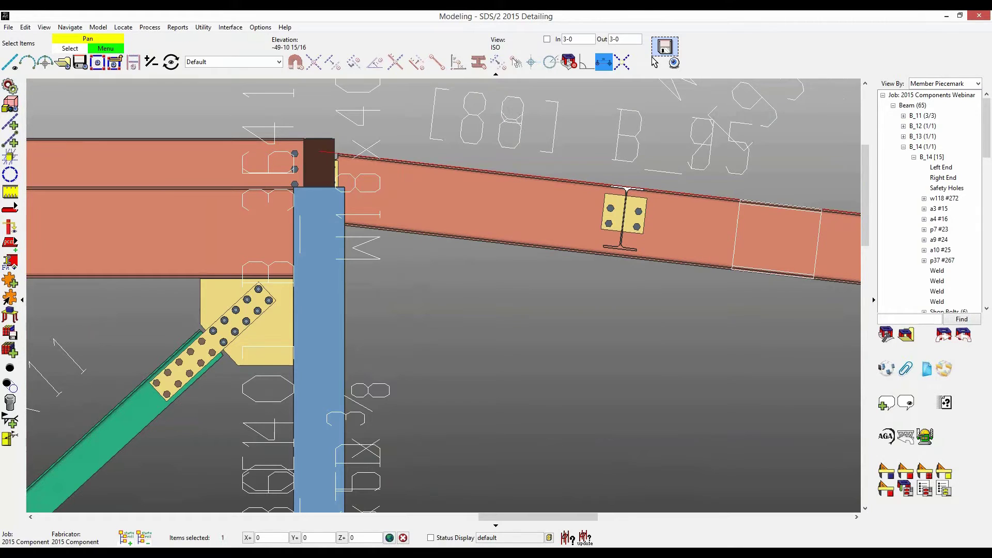
Step: Copy the Beam Stiffeners component from sloping beam B_95 to the horizontal beam B_39 and inspect the copied stiffeners
scroll(569, 264, "down", 1)
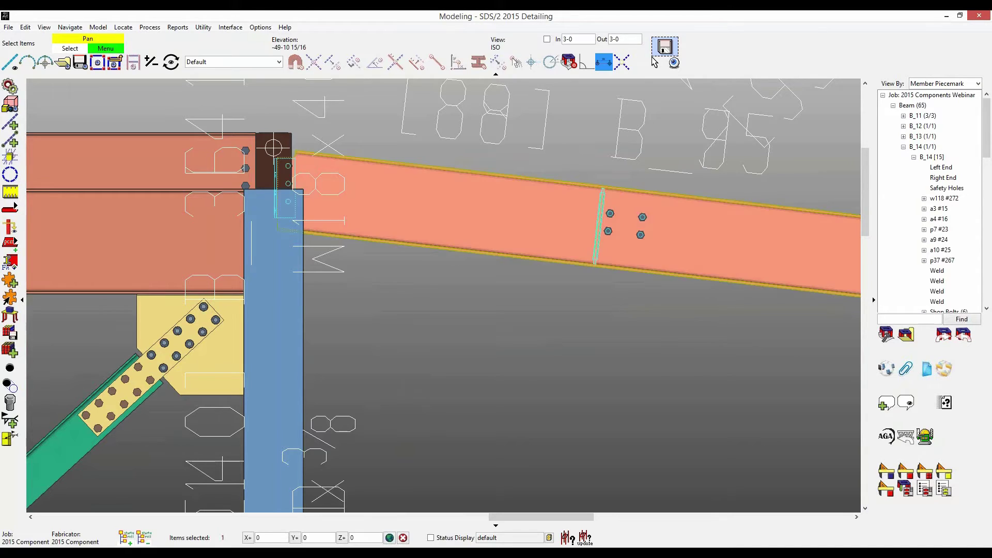
right_click(597, 216)
left_click(642, 343)
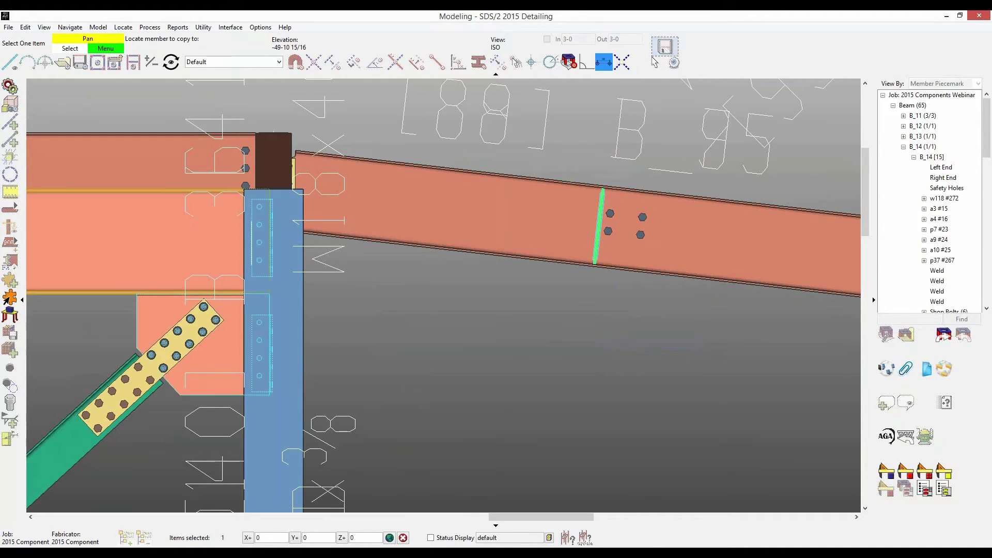
scroll(614, 310, "down", 3)
right_click(254, 197)
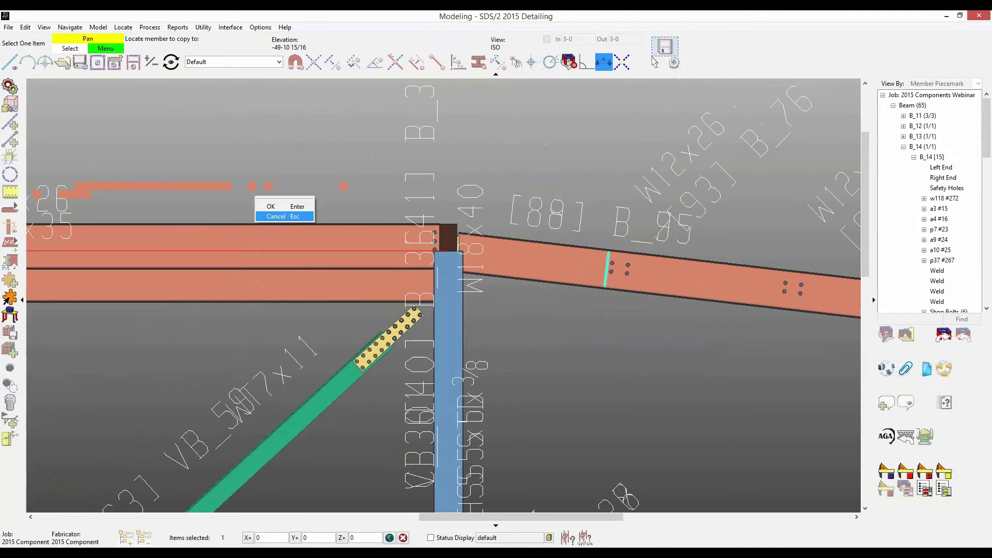
key("Return")
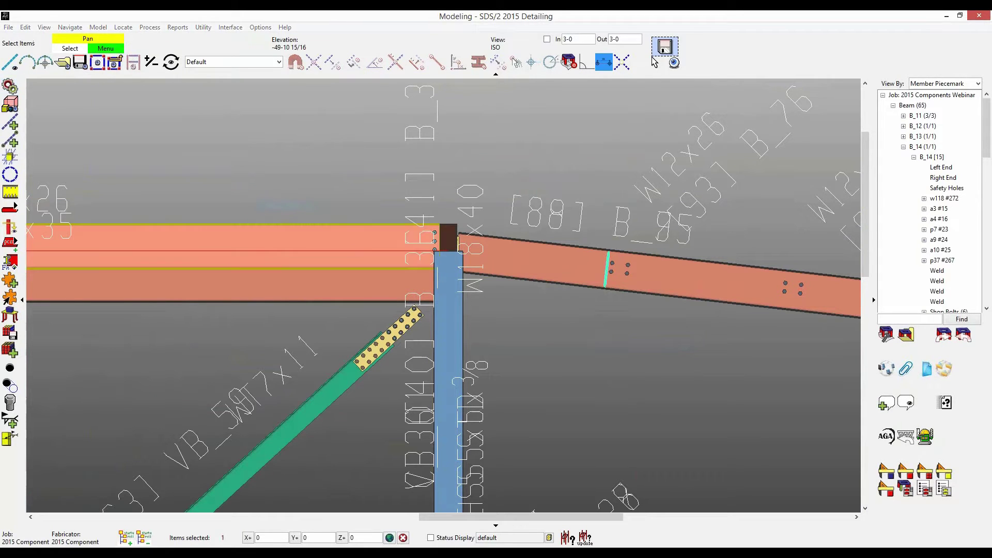
scroll(424, 307, "down", 1)
middle_click_drag(423, 307, 660, 250)
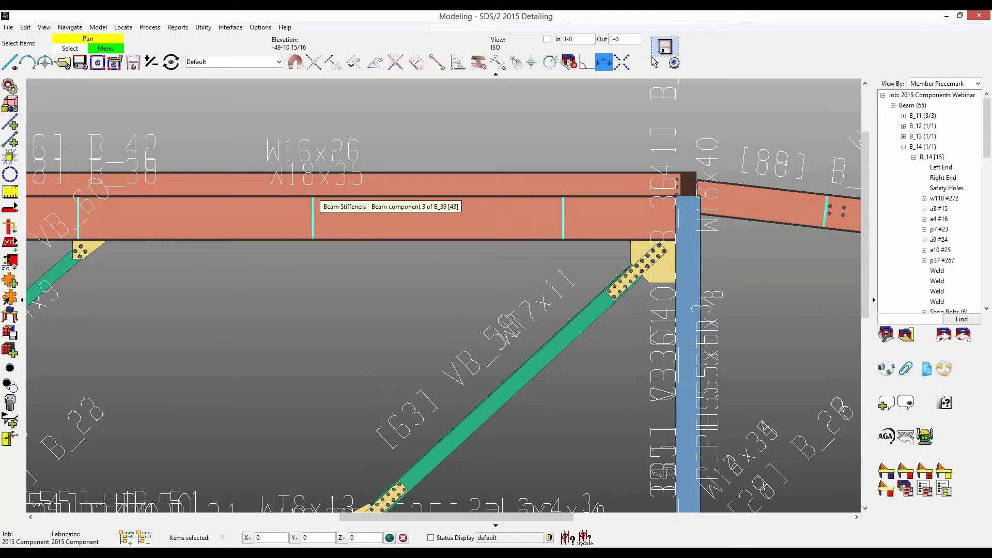
Step: Copy beam B_14's Safety Holes component to beams B_15 and B_21 and process the change
middle_click_drag(313, 203, 434, 261, "shift")
scroll(444, 268, "down", 3)
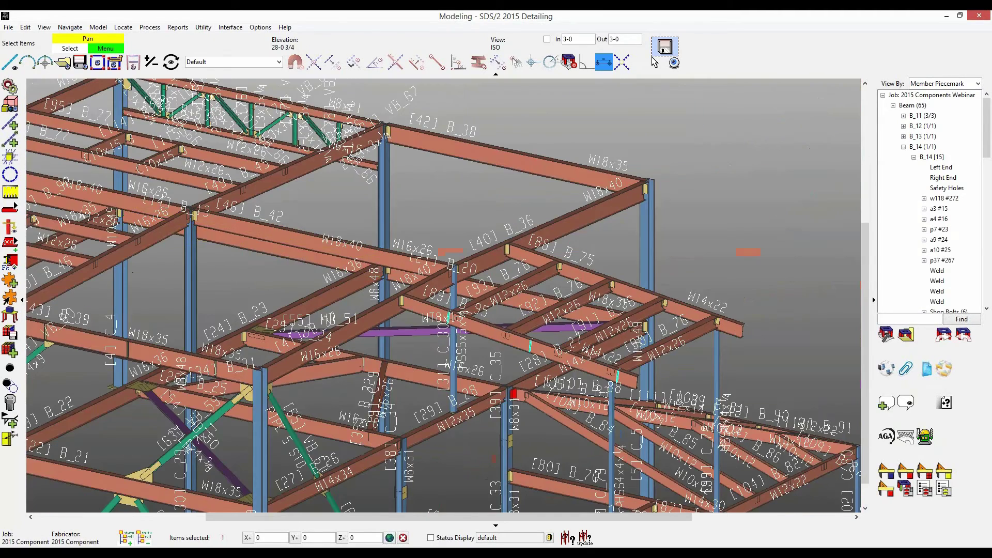
middle_click_drag(289, 310, 739, 227)
middle_click_drag(289, 243, 591, 248)
scroll(243, 140, "up", 5)
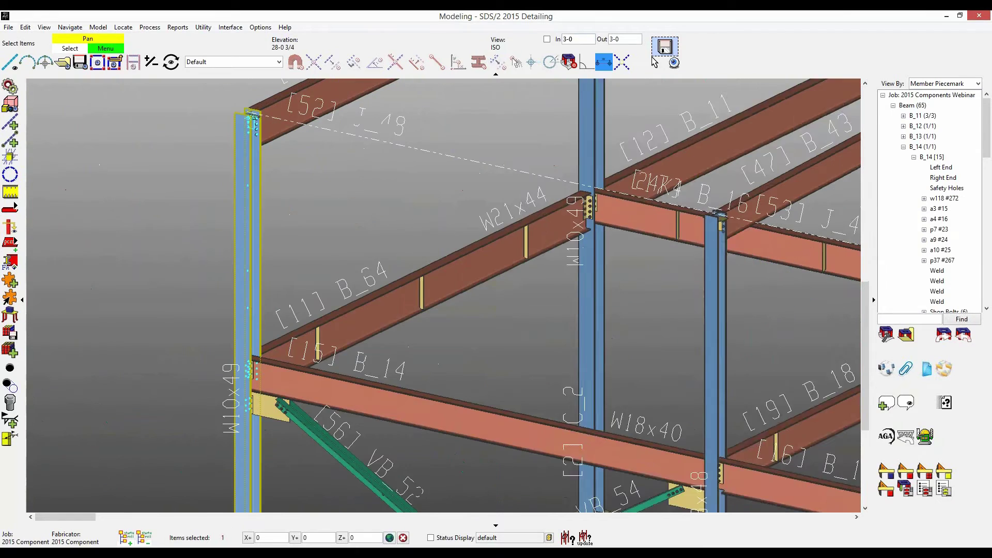
scroll(247, 113, "up", 3)
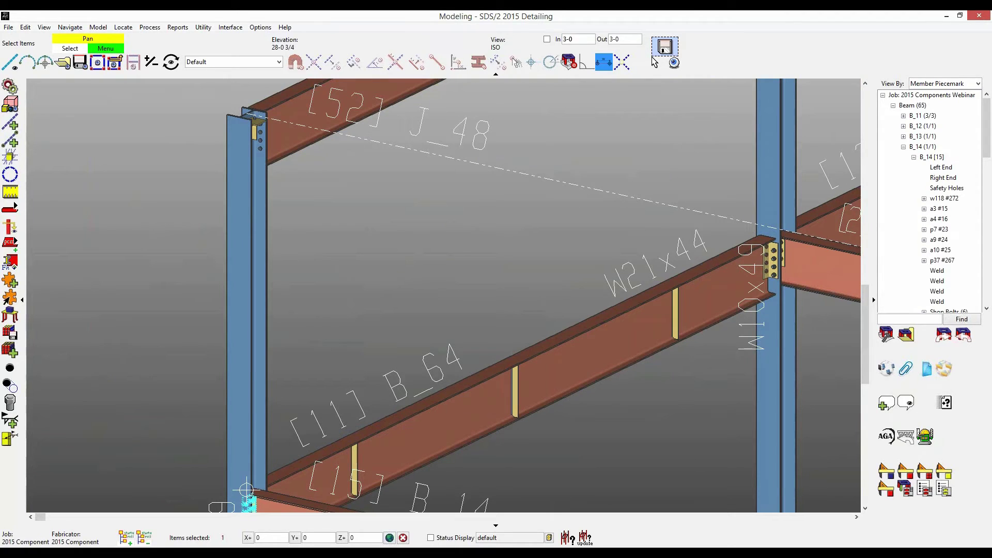
left_click(246, 490)
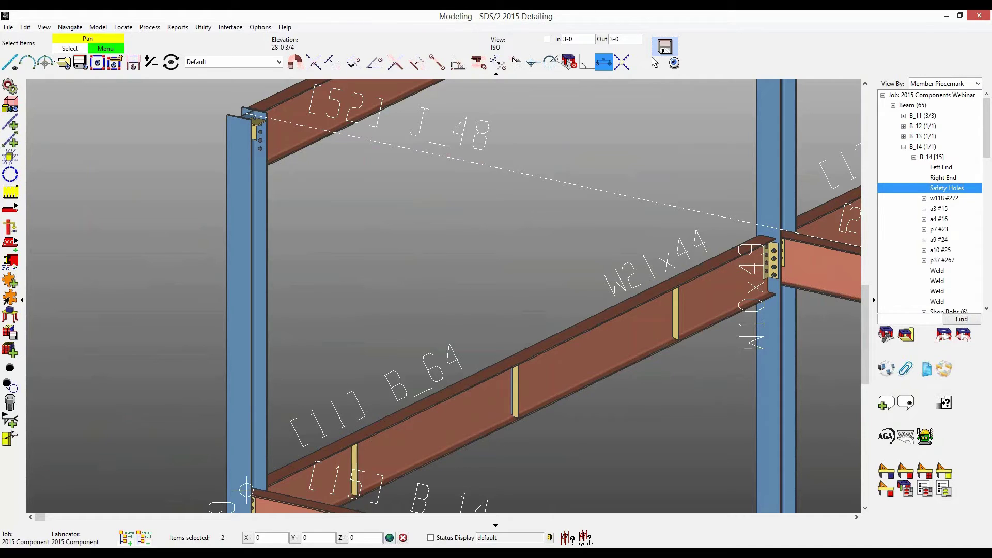
right_click(947, 189)
right_click(720, 191)
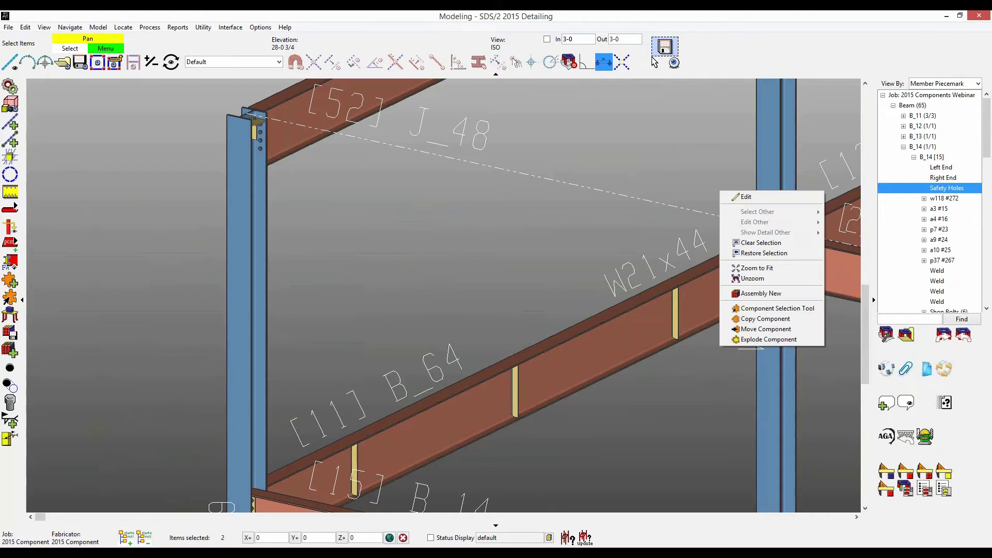
left_click(765, 319)
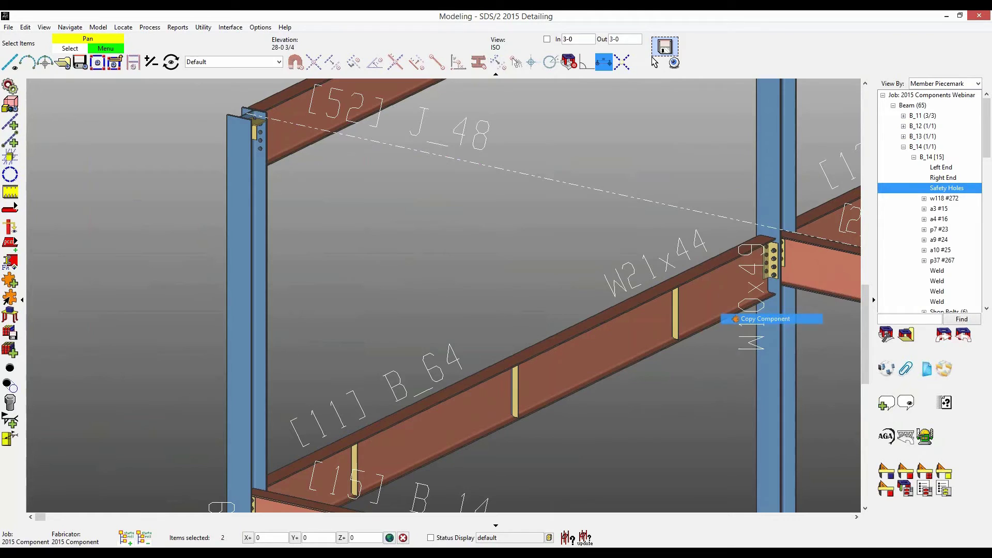
scroll(443, 296, "down", 4)
left_click(708, 306)
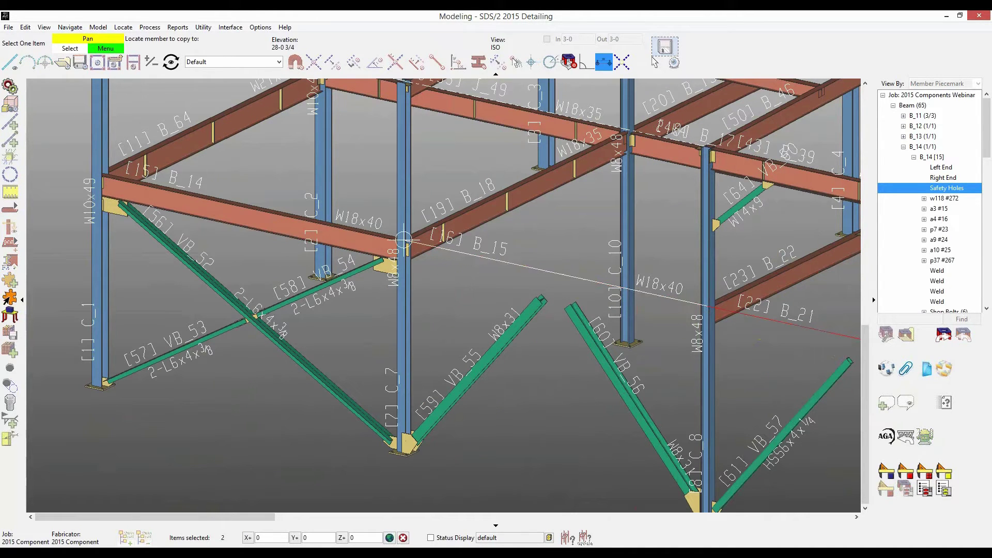
right_click(253, 162)
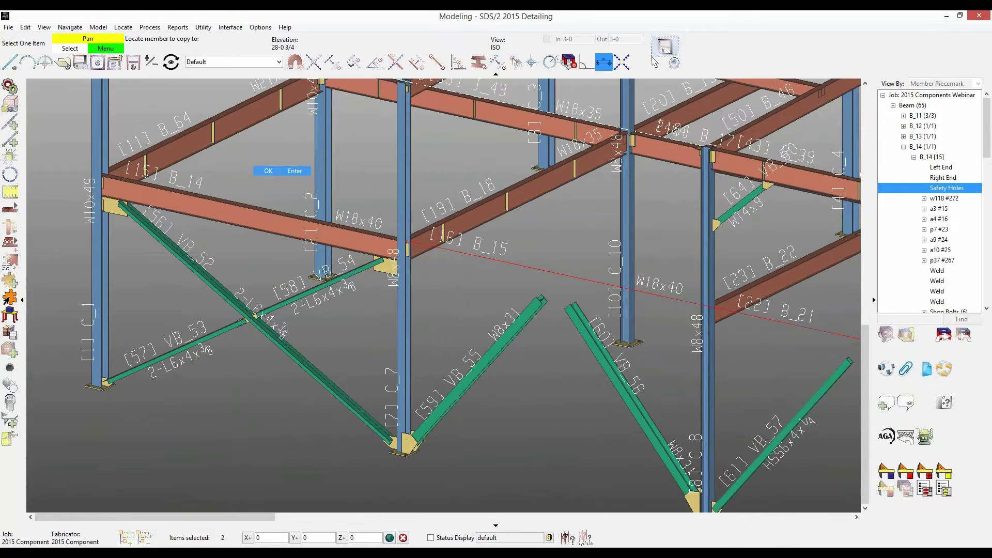
left_click(268, 170)
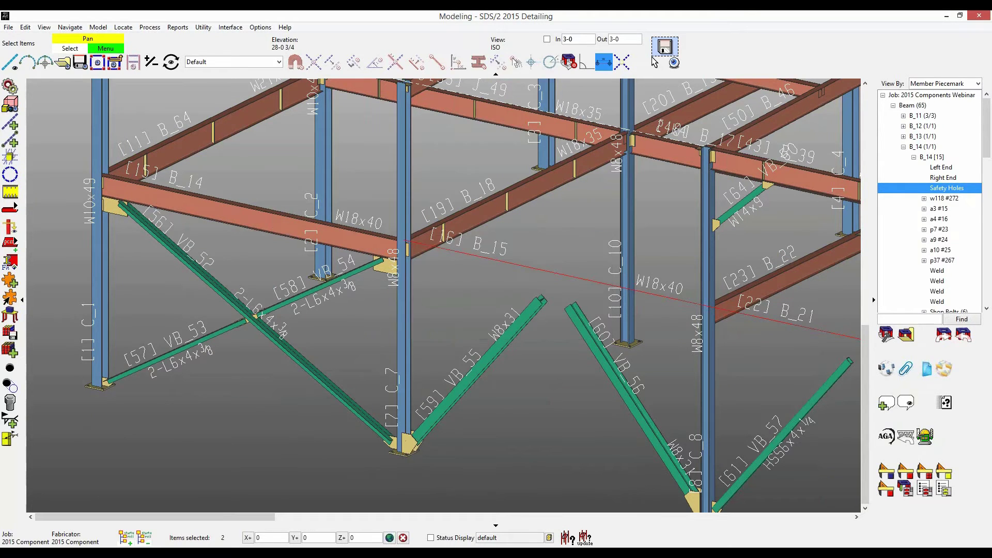
Step: Set beam B_21's left-end safety cable holes to column faces A and C and accept the settings
scroll(422, 164, "up", 3)
middle_click_drag(386, 330, 276, 330, "shift")
scroll(393, 133, "up", 2)
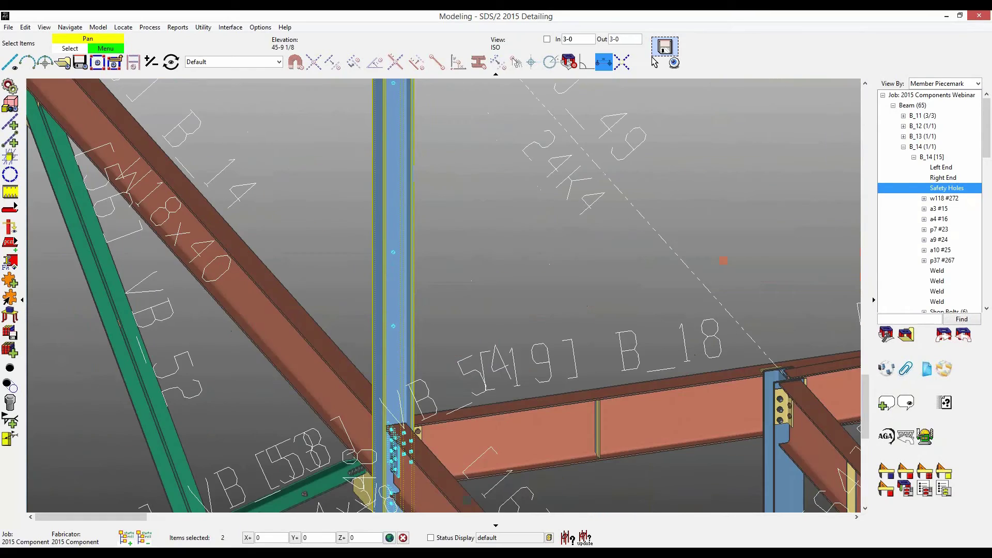
scroll(377, 128, "down", 5)
scroll(507, 360, "up", 6)
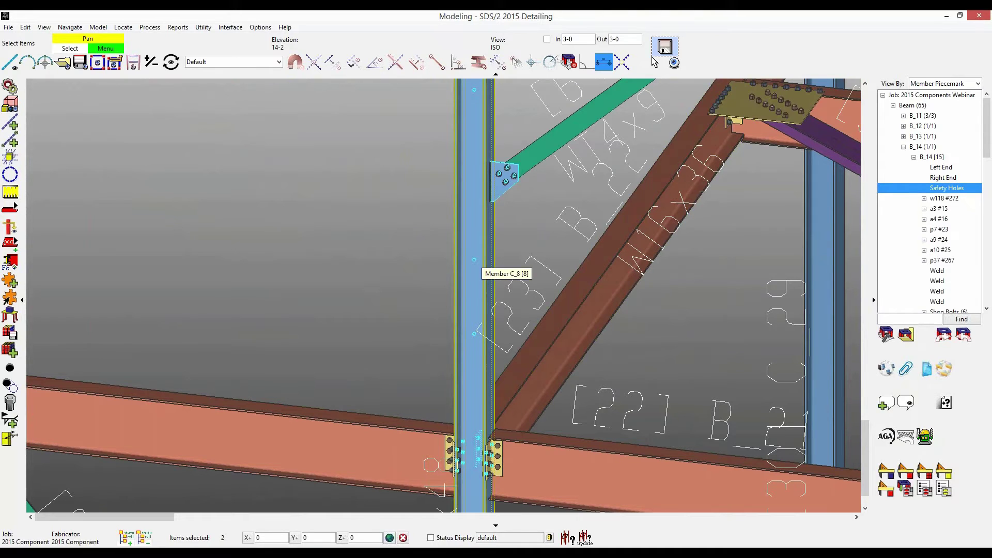
key("Escape")
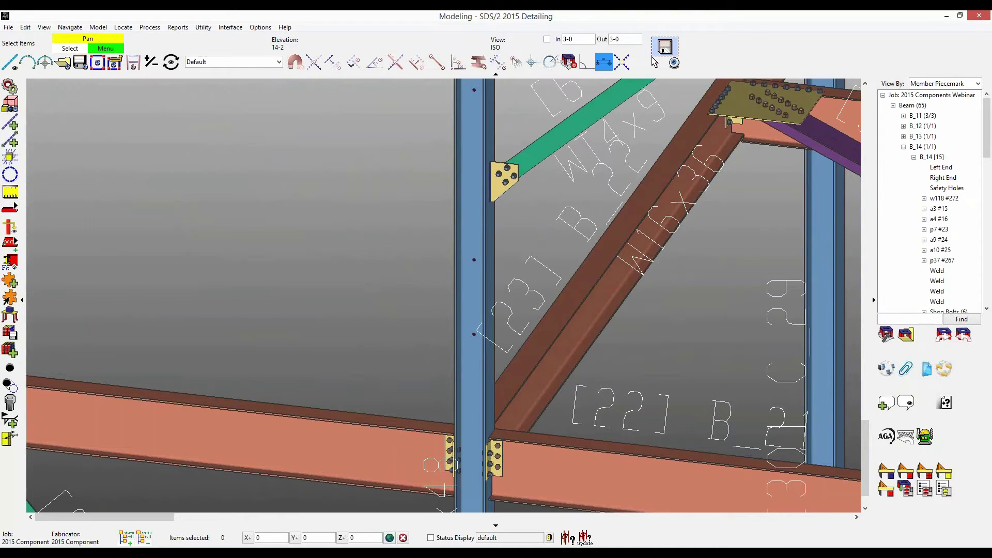
double_click(640, 477)
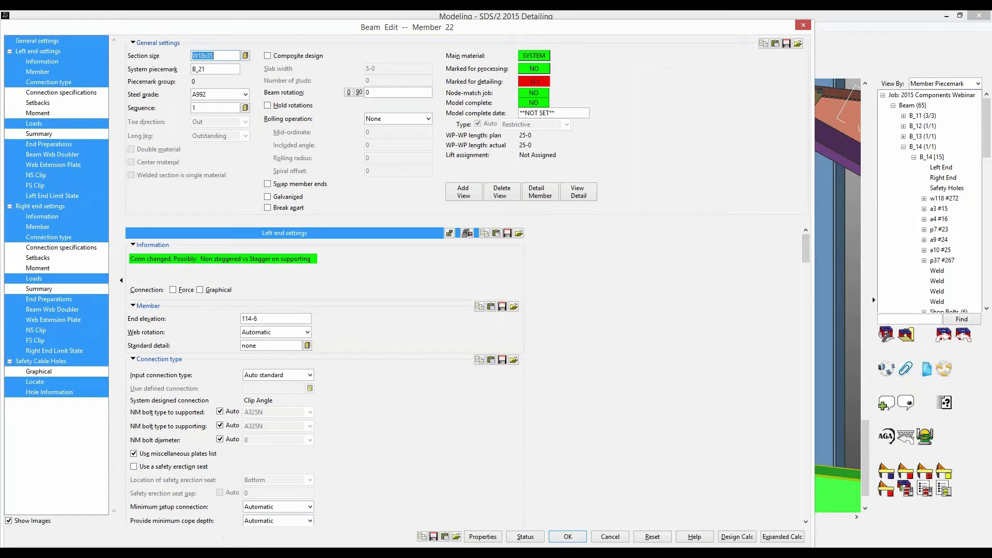
left_click(41, 361)
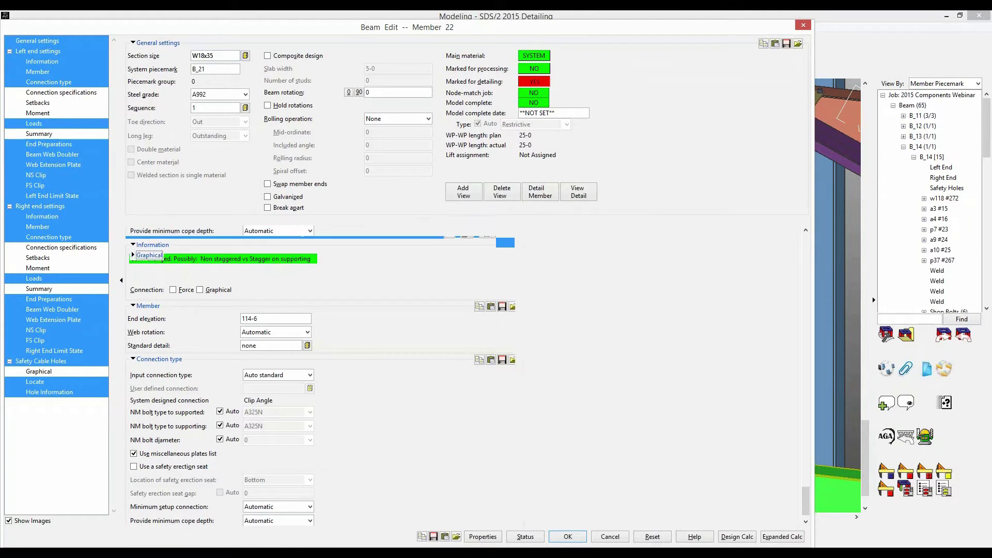
left_click(330, 335)
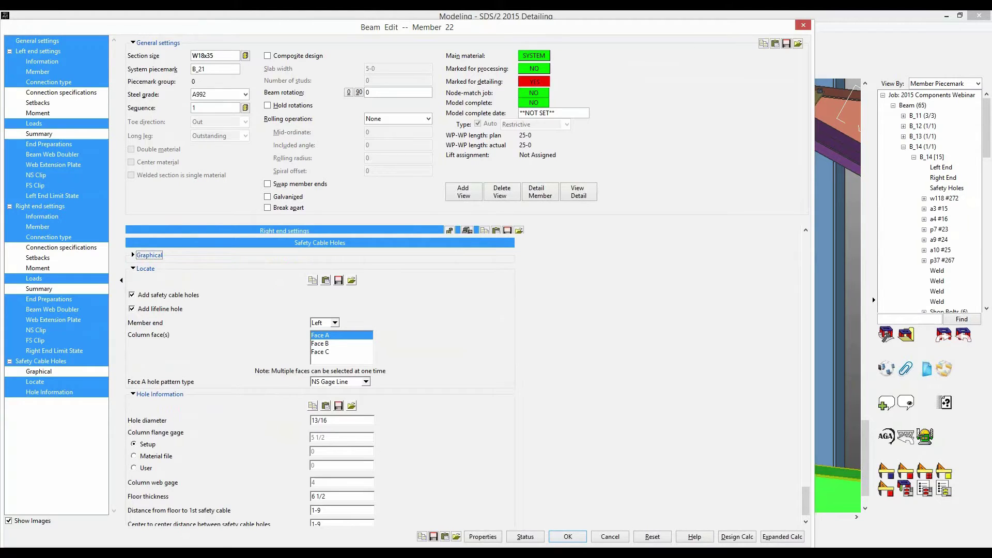
left_click(330, 352, "shift")
left_click(331, 344, "ctrl")
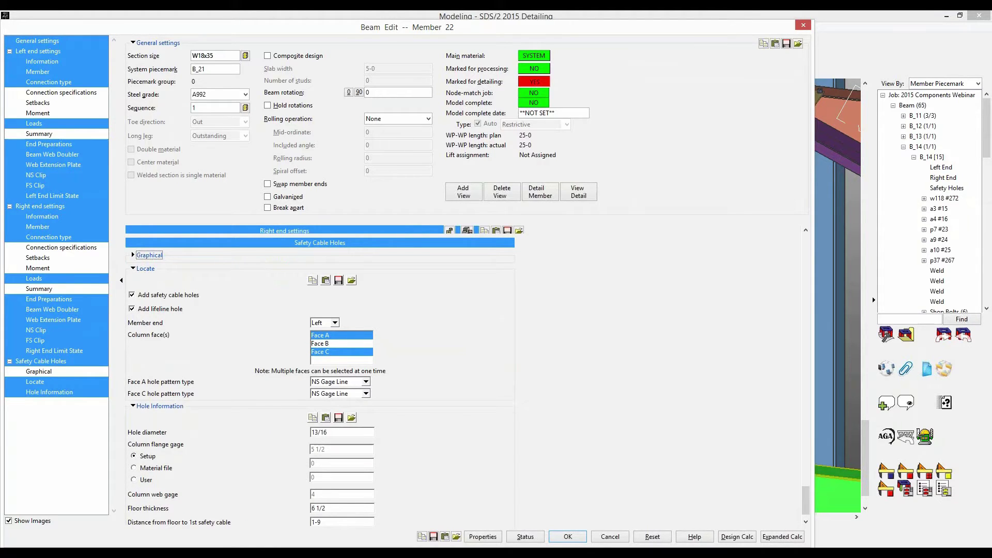
left_click(568, 536)
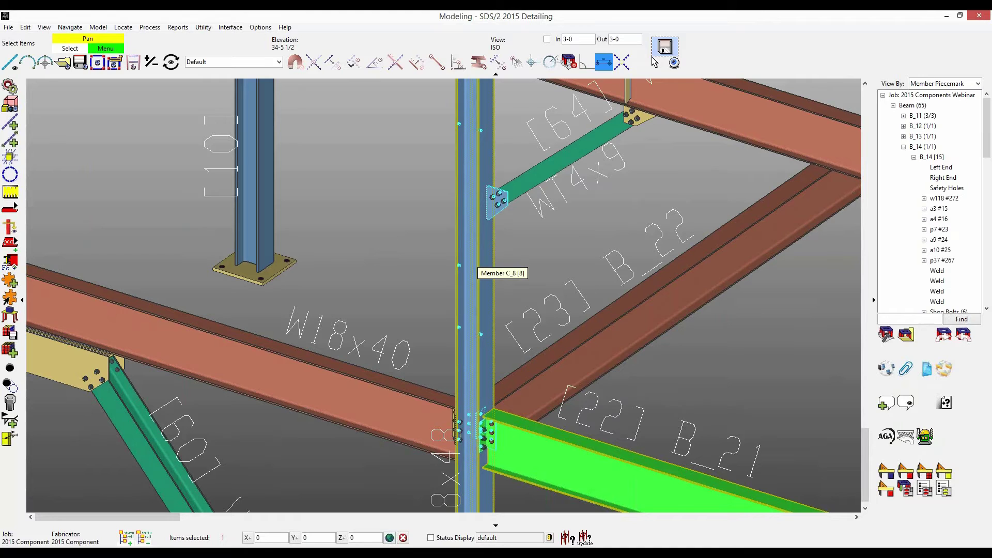
Step: Copy the Beam Stiffeners component from beam B_64 to beam B_14
scroll(414, 235, "down", 6)
middle_click_drag(414, 235, 589, 346)
scroll(602, 186, "down", 1)
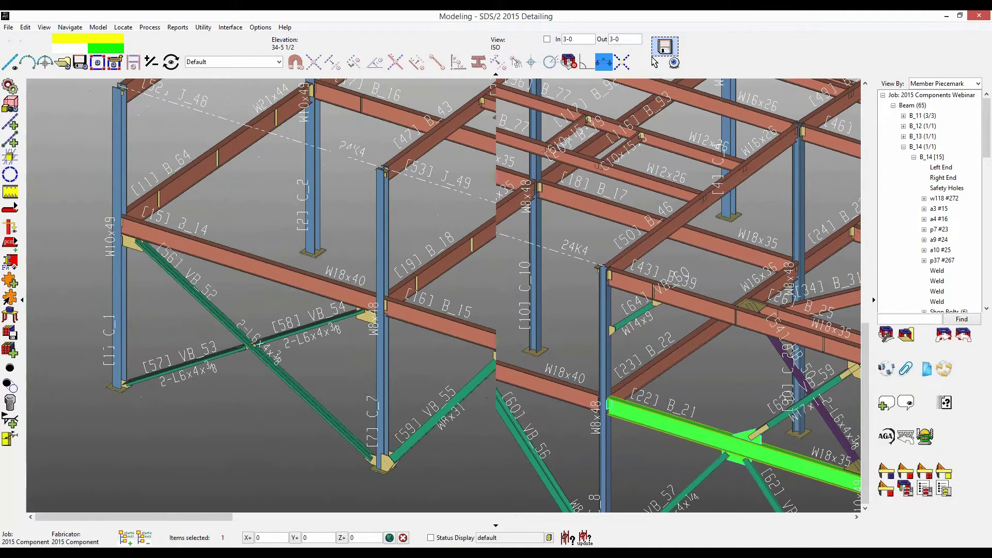
scroll(124, 379, "up", 1)
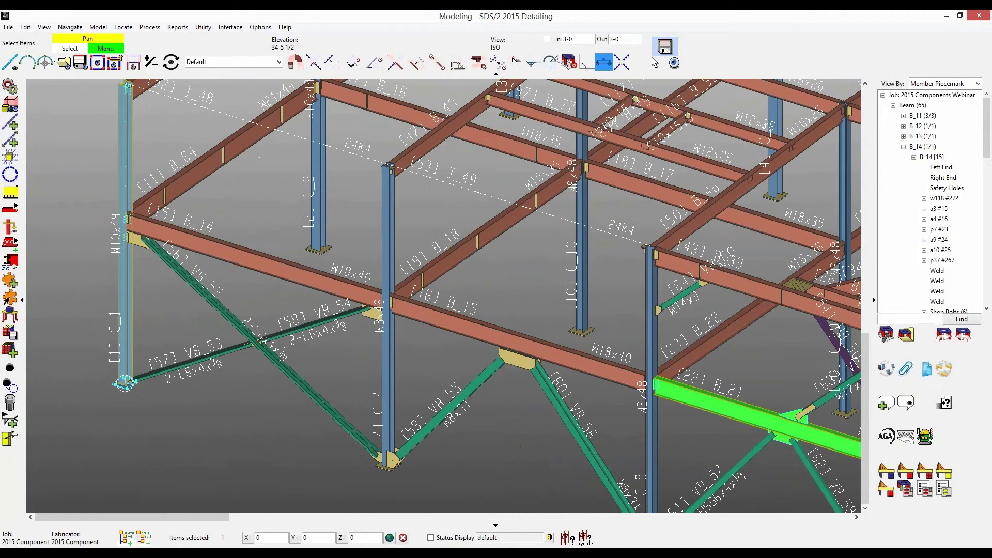
left_click(129, 208)
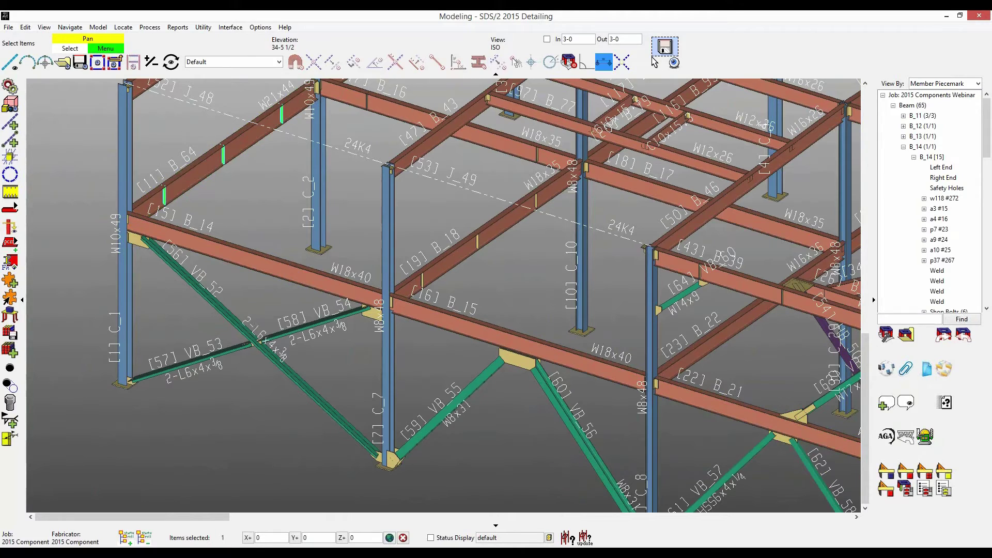
right_click(286, 234)
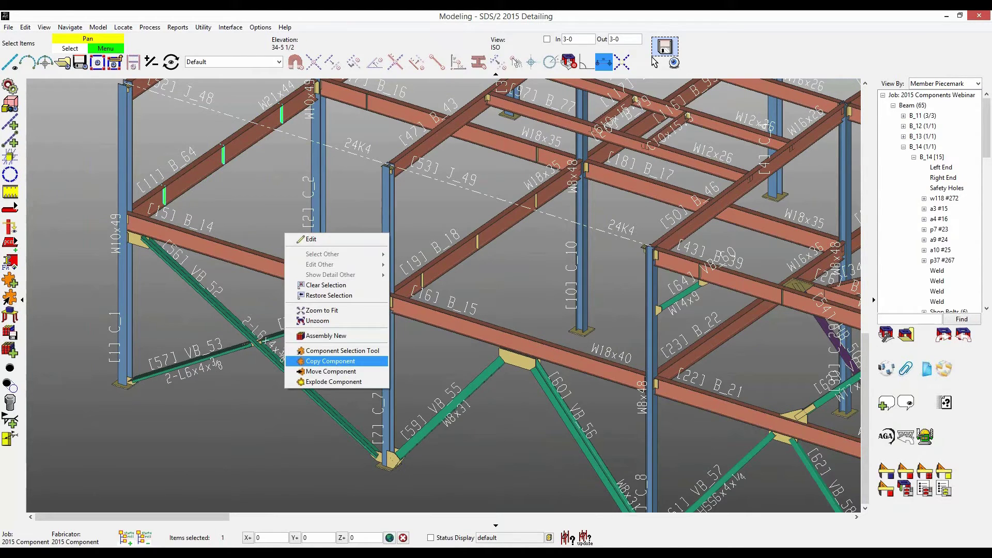
left_click(331, 361)
right_click(270, 287)
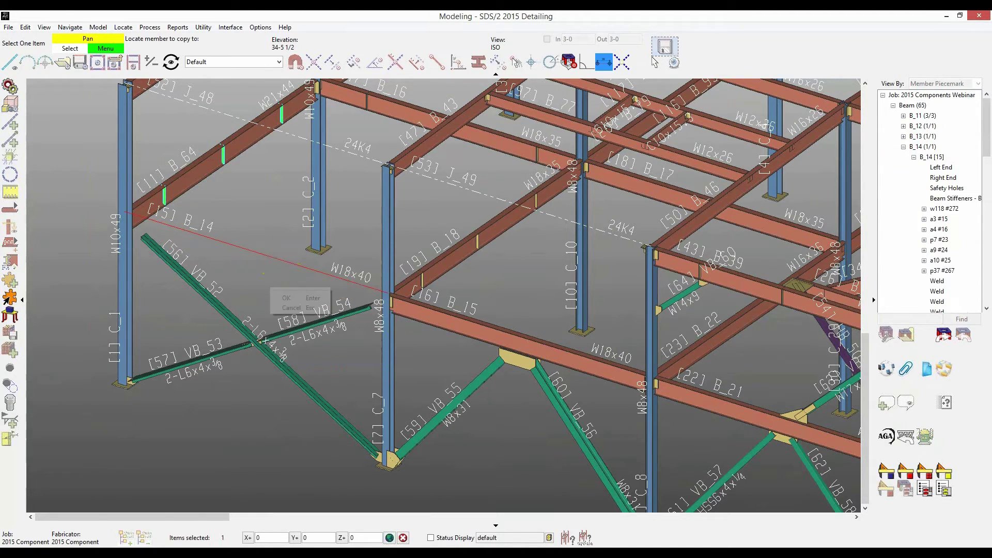
left_click(297, 308)
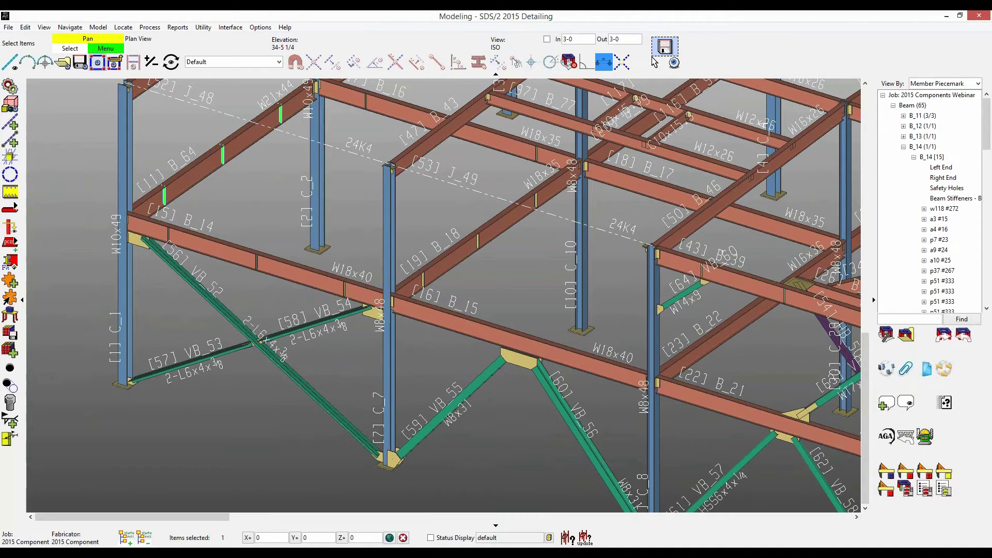
Step: In plan view, copy beam B_14 5-0 inward along beam B_64, dismiss the alerts and process the new beam
key("ctrl")
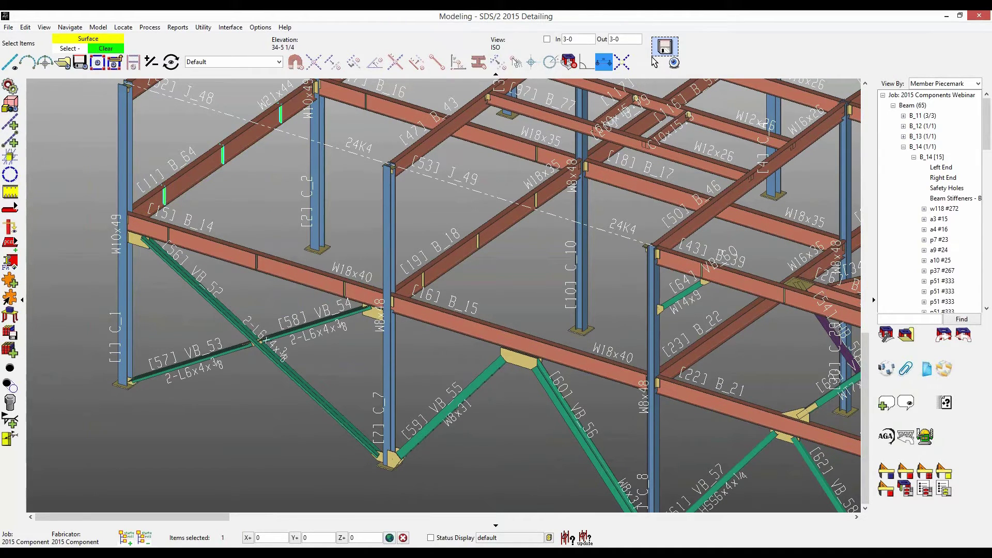
middle_click(258, 259, "ctrl")
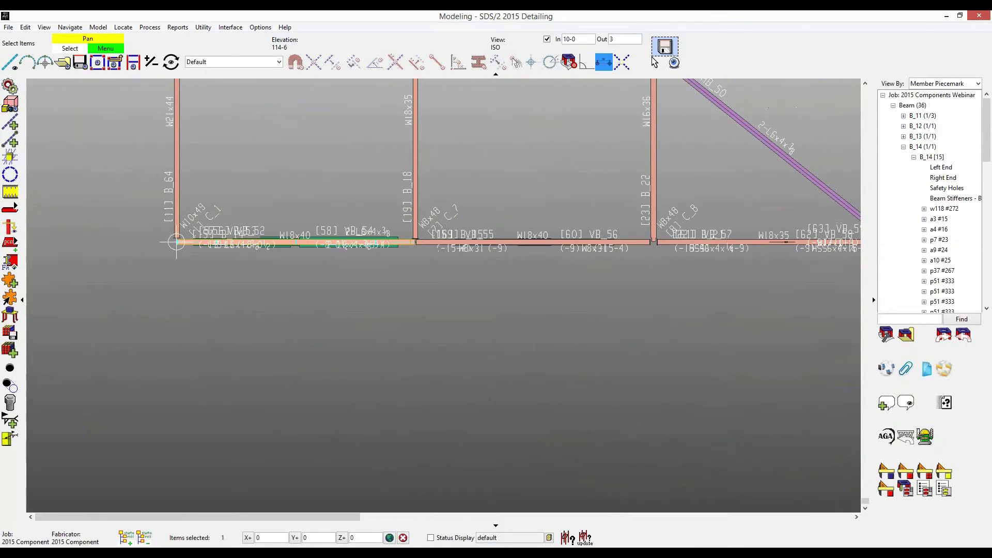
right_click(268, 226)
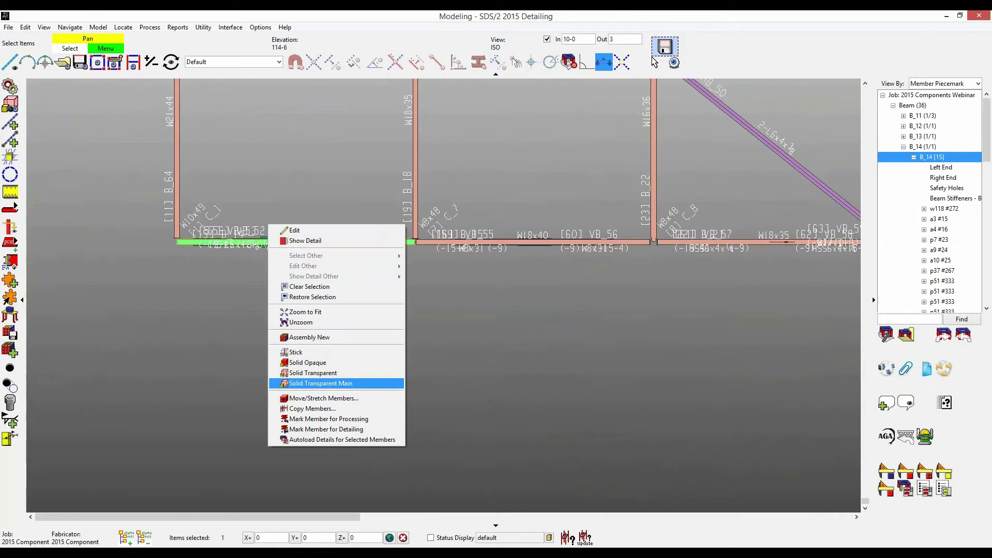
left_click(312, 409)
left_click(623, 514)
left_click(177, 241)
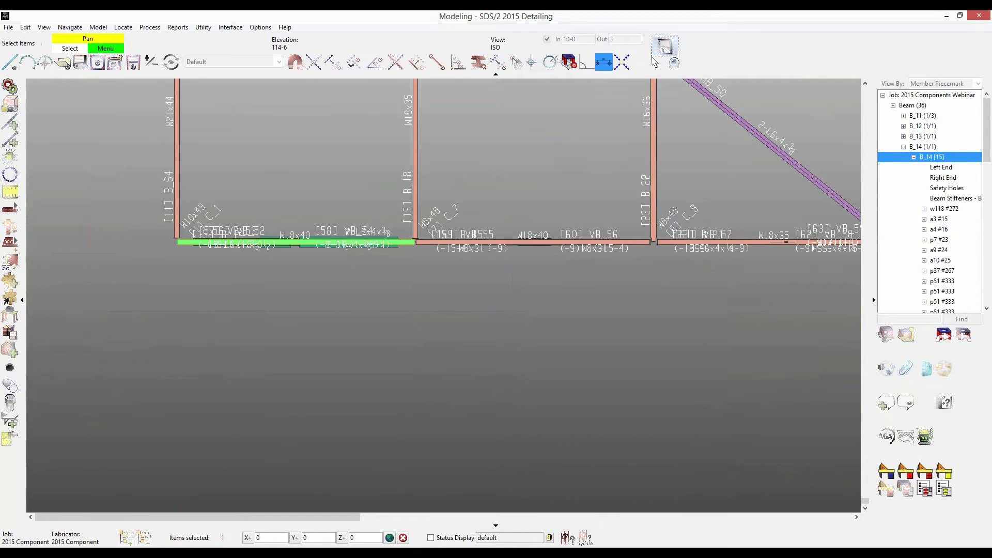
left_click(176, 169)
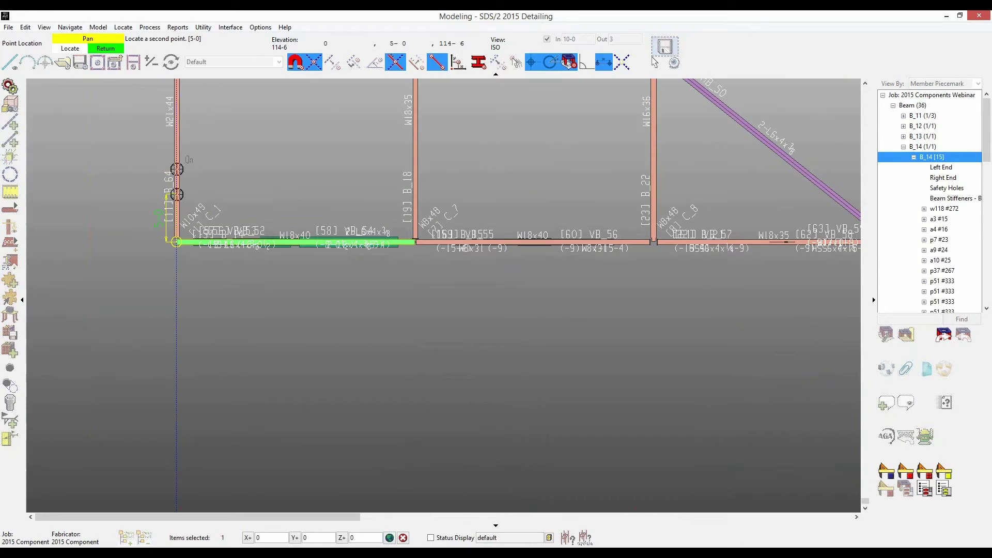
key("Return")
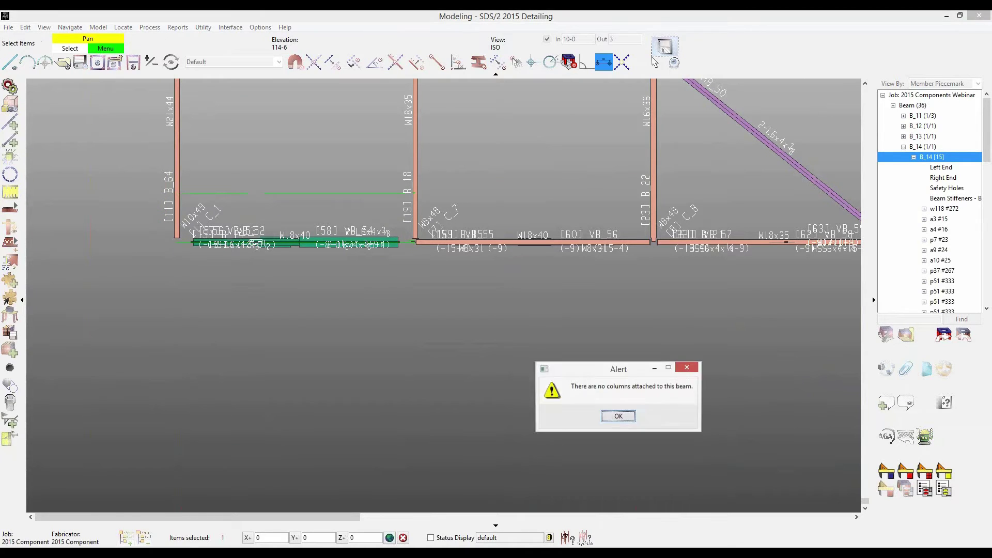
key("Return")
key("Return")
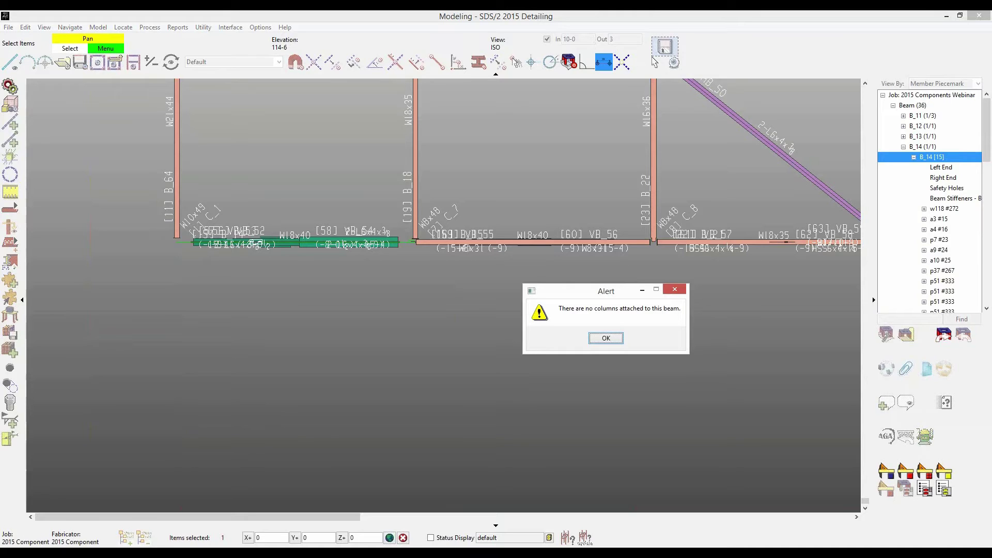
left_click(605, 337)
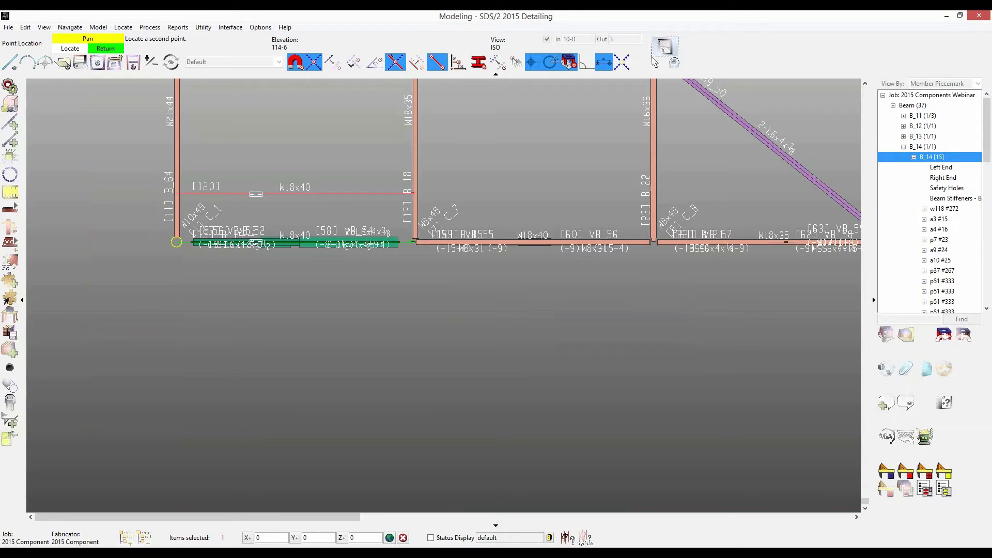
right_click(221, 131)
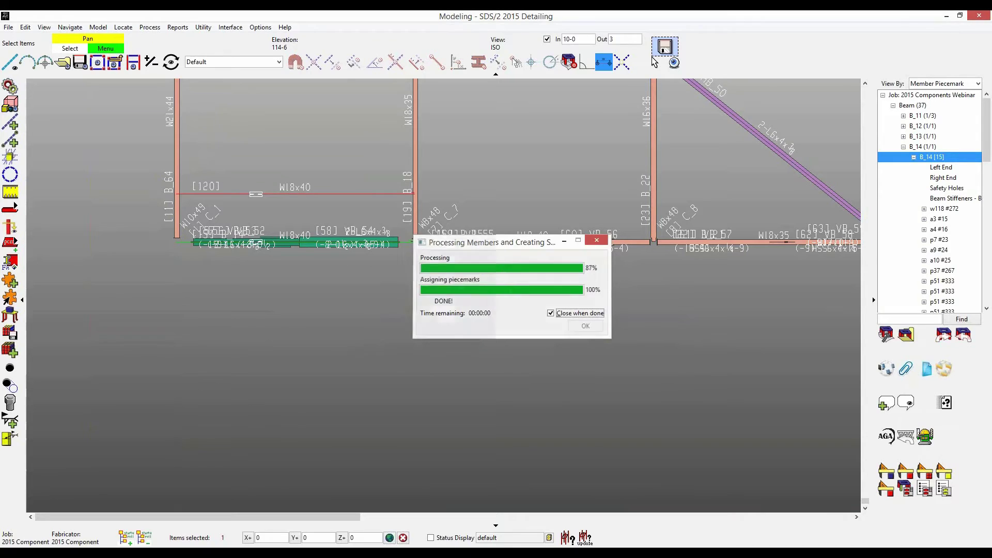
Step: Examine the copied beam between B_64 and B_18 and its stiffeners against the original B_14, in 3D and in plan
scroll(260, 196, "up", 1)
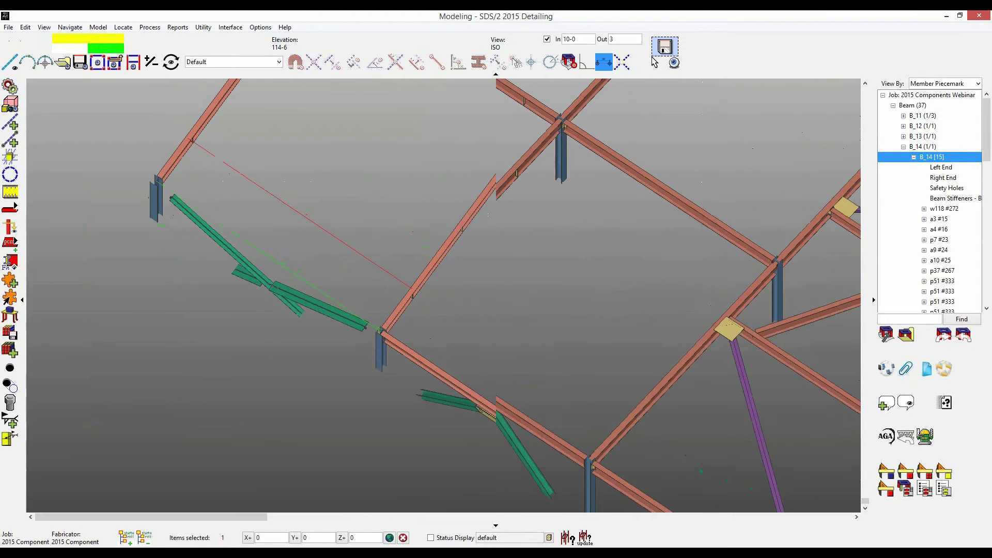
scroll(222, 170, "up", 2)
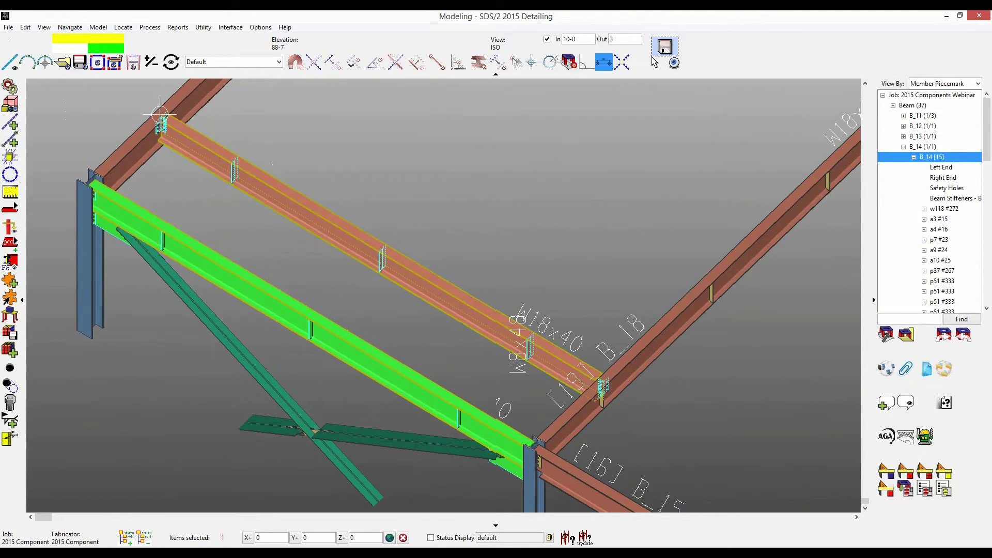
key("i")
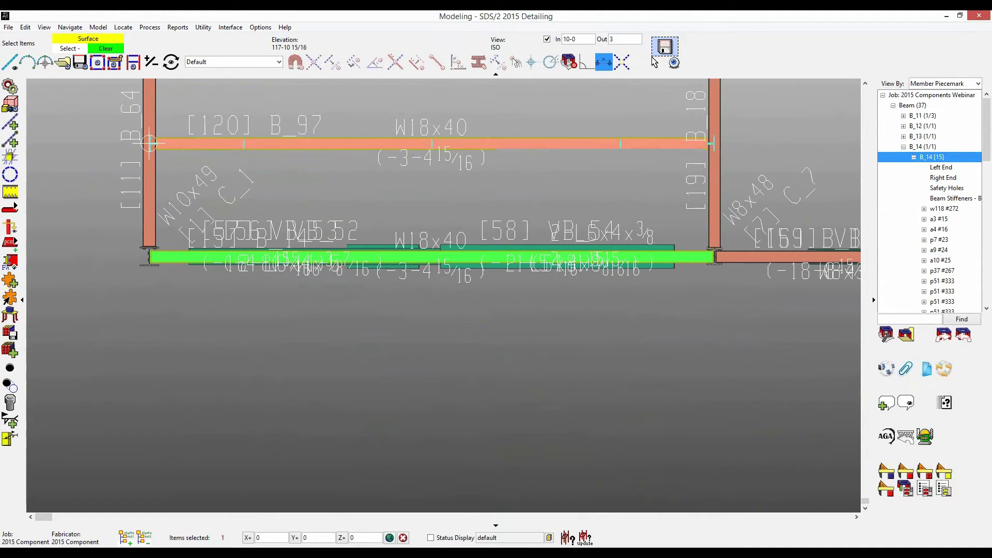
Step: In plan view, add vertical construction lines along beams B_64 and B_18, through columns C_1 and C_7
middle_click(149, 255, "ctrl")
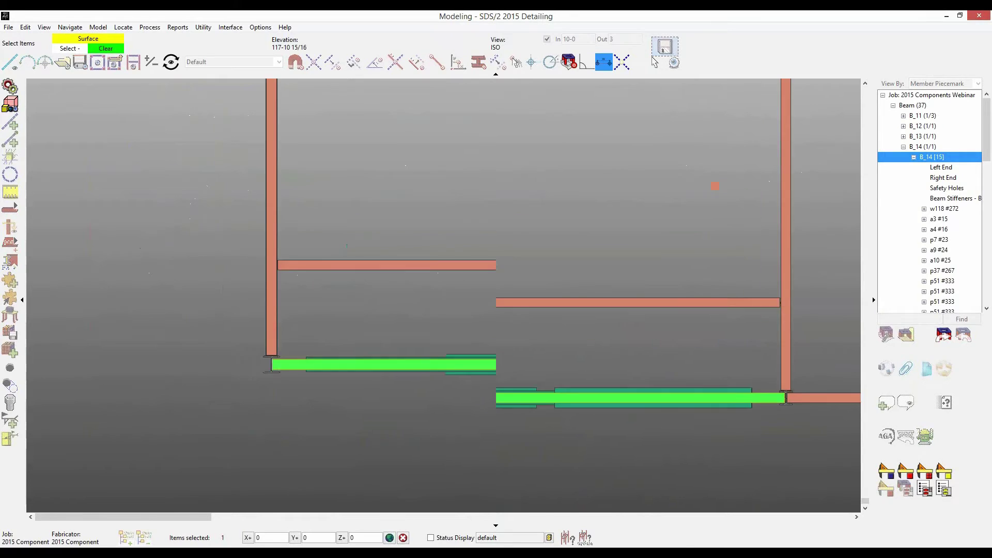
middle_click_drag(496, 310, 435, 295)
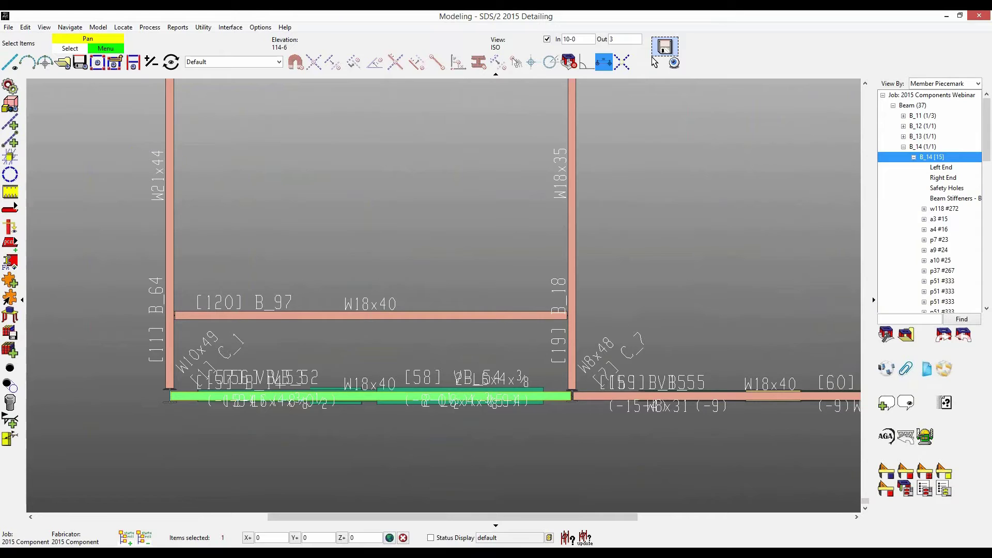
left_click(10, 208)
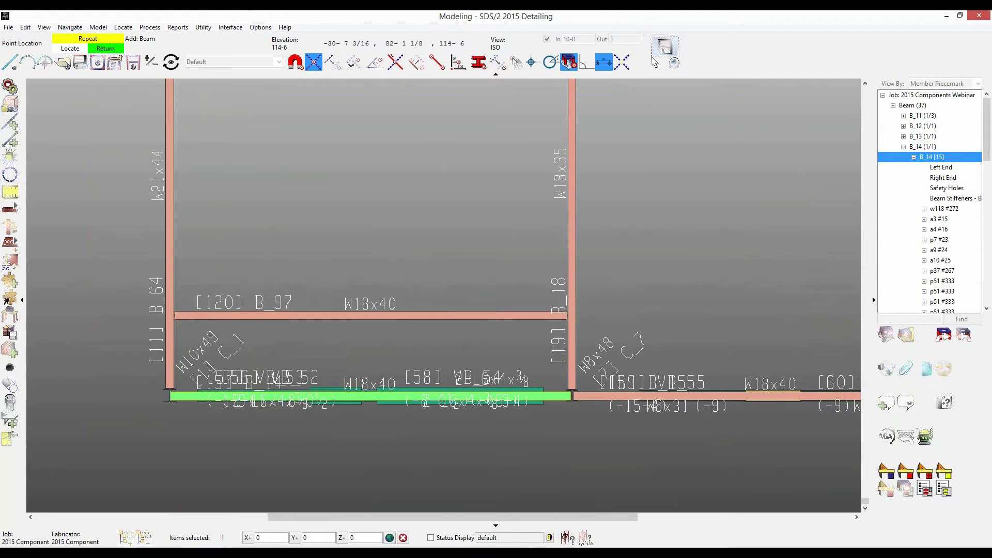
key("Escape")
left_click(9, 122)
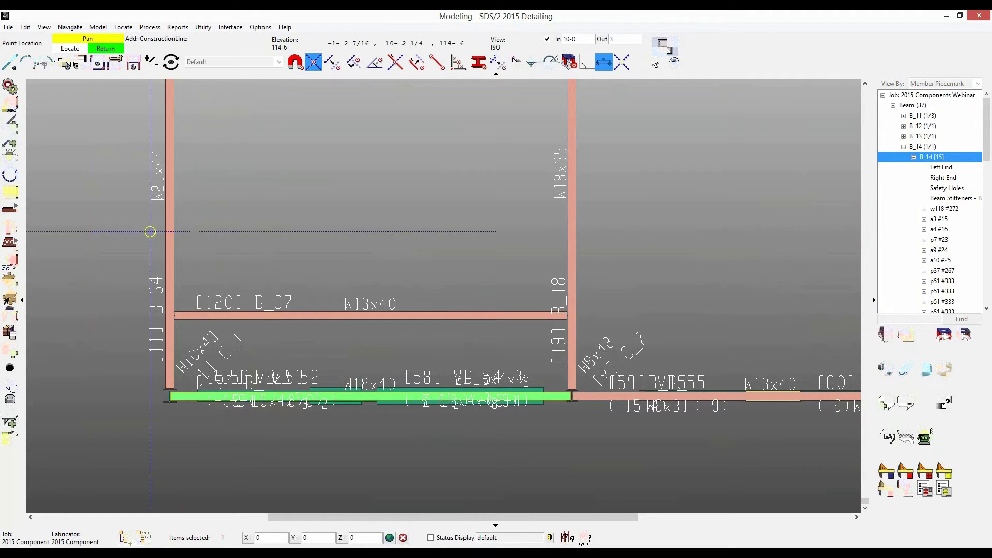
left_click(150, 232)
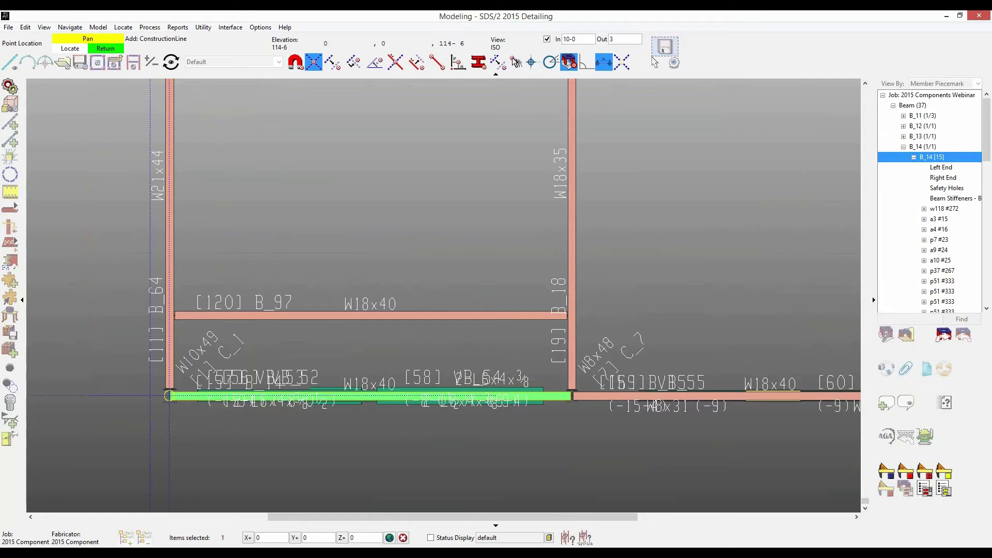
left_click(572, 396)
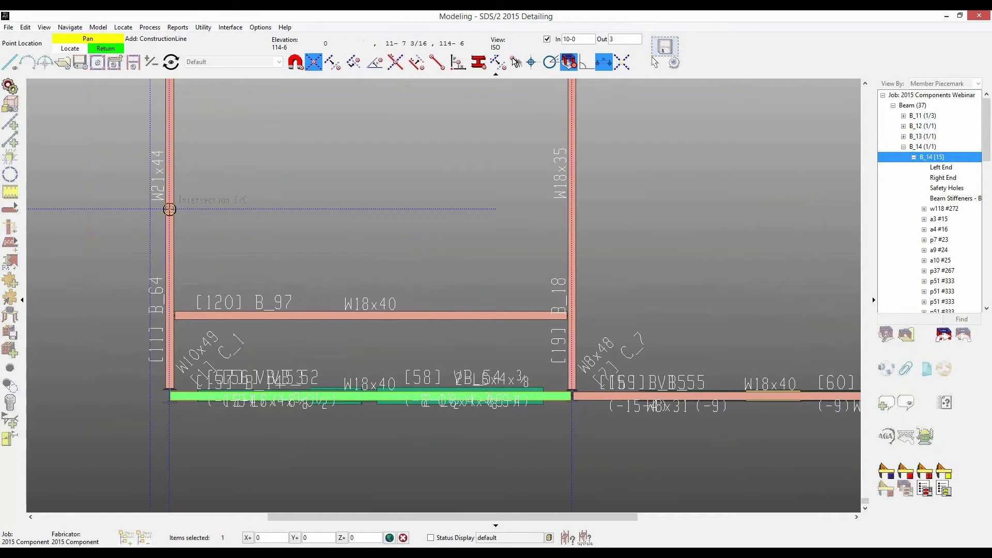
right_click(166, 209)
Step: Add a 25-0 W18x35 beam between B_64 and B_18, about 11-1 from column C_1, accepting its default settings
left_click(10, 208)
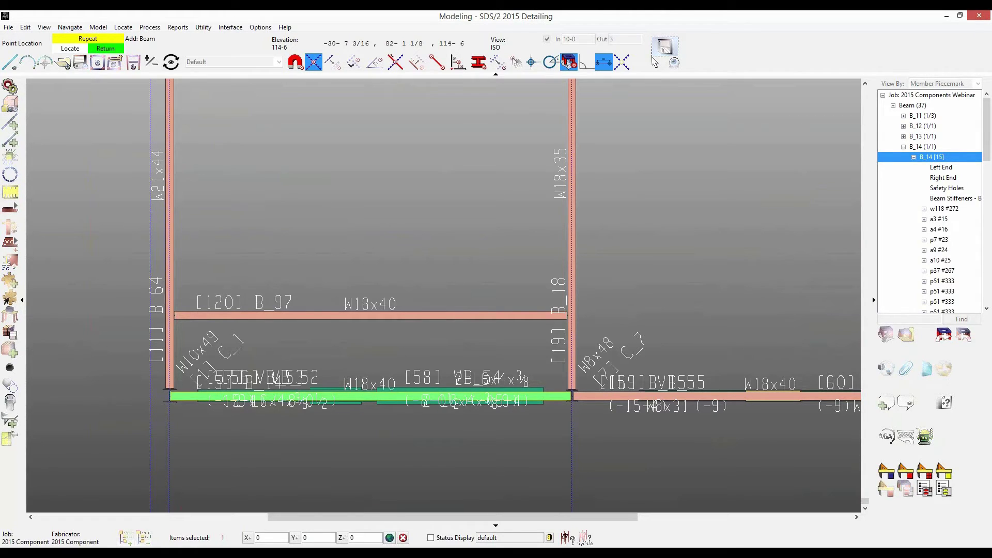
left_click(169, 217)
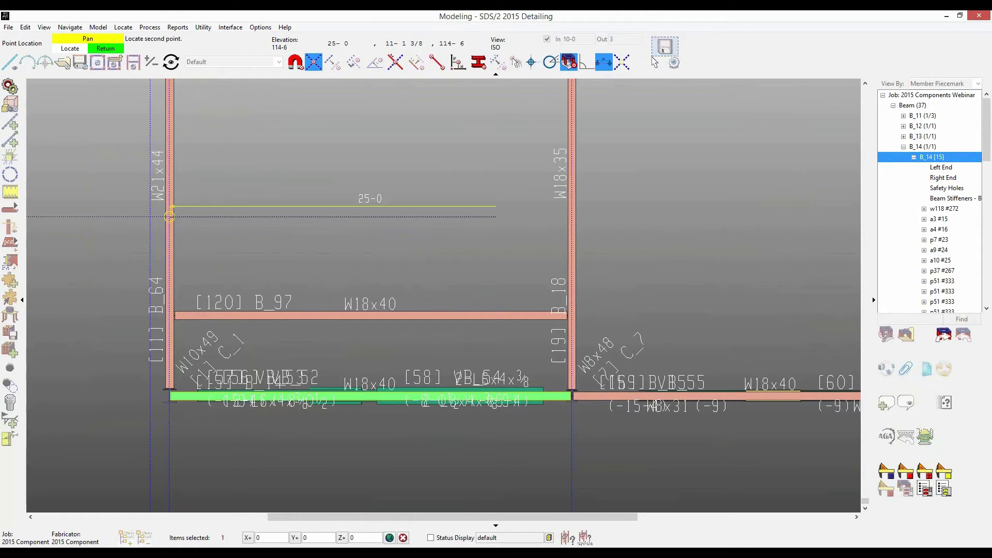
left_click(571, 217)
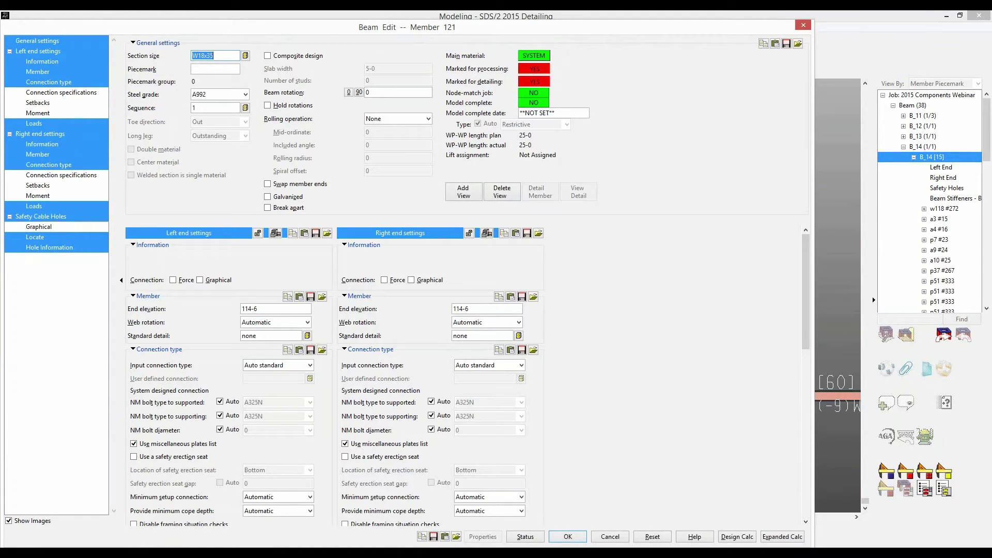
left_click(567, 536)
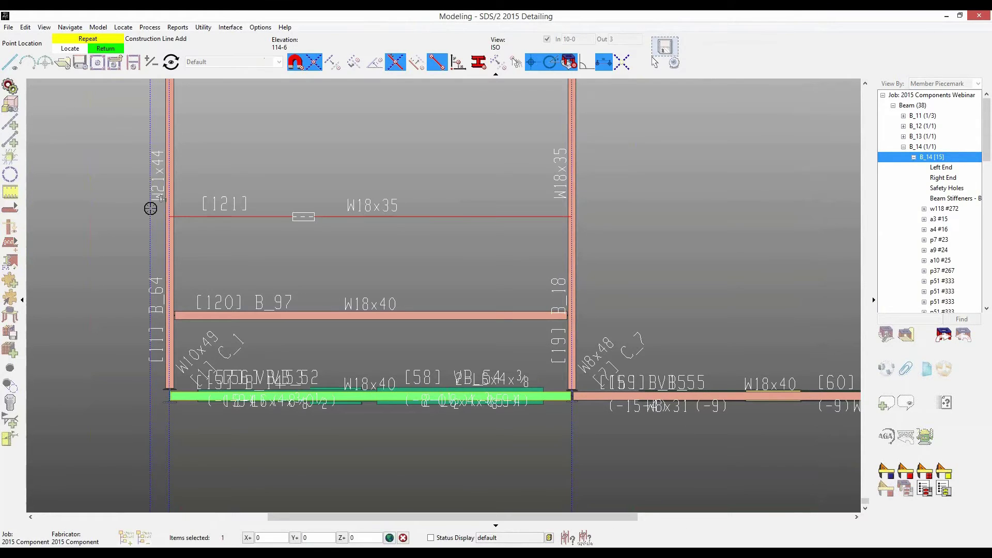
right_click(150, 208)
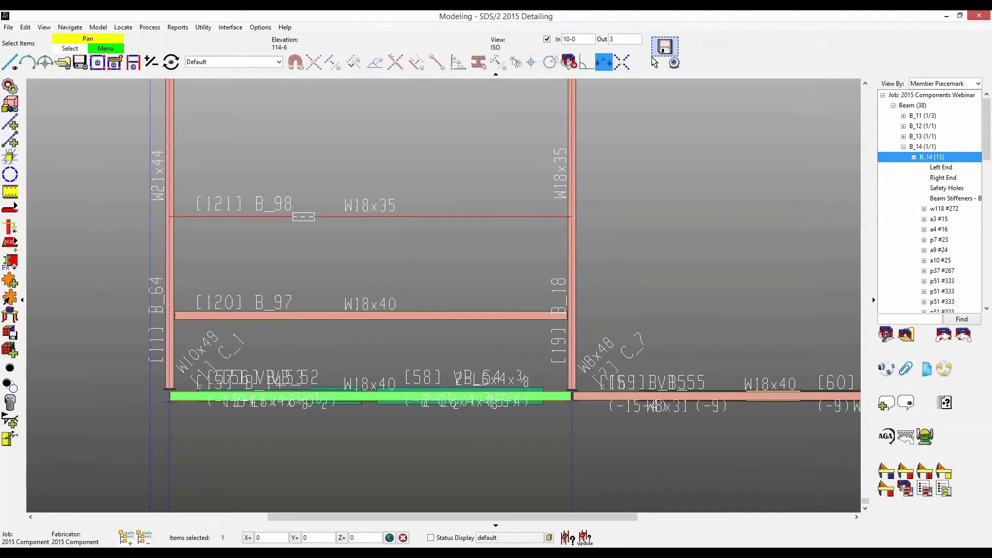
Step: In 3D, open the new W18x35 beam's settings to check which components it carries, and close them without changes
scroll(268, 216, "up", 3)
middle_click_drag(268, 217, 205, 130, "shift")
key("Escape")
double_click(408, 301)
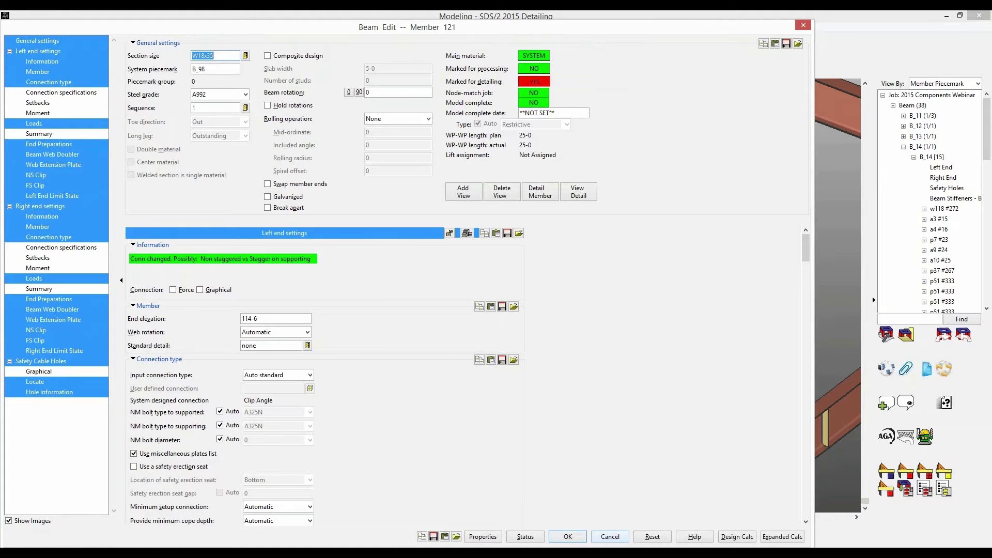
left_click(610, 536)
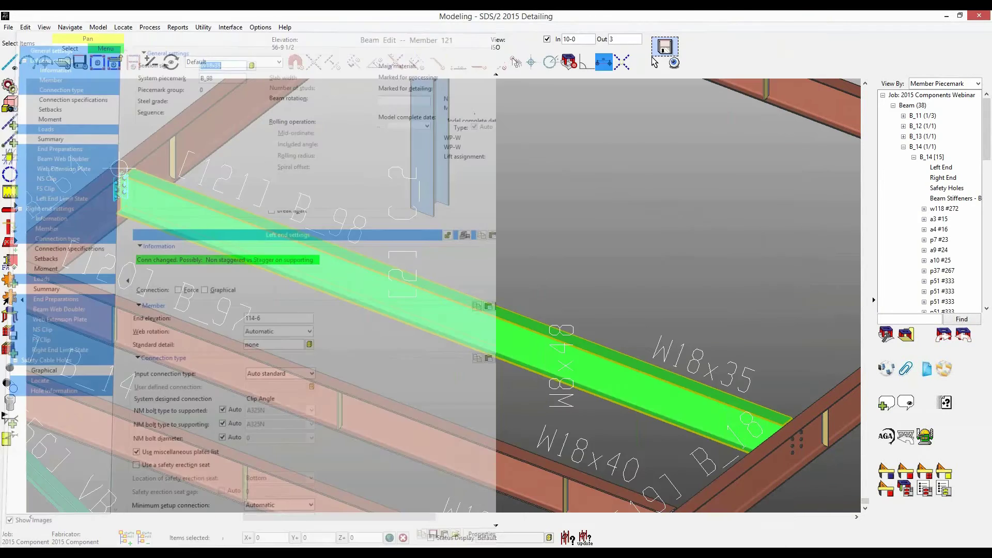
Step: Open the settings of beam B_14, which carries Safety Cable Holes and Beam Stiffeners, and accept them
scroll(480, 301, "down", 4)
middle_click_drag(480, 300, 547, 273)
scroll(406, 345, "up", 2)
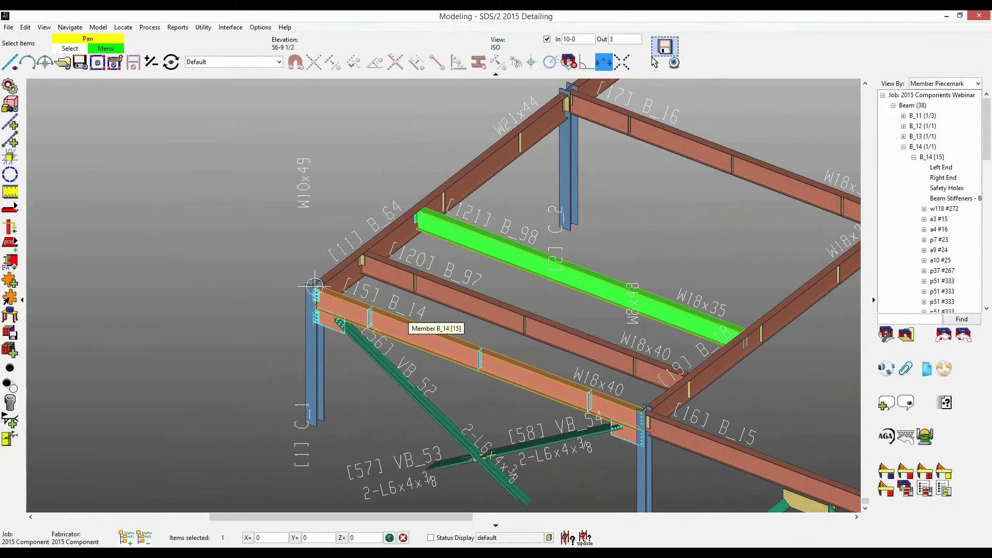
key("Escape")
double_click(406, 335)
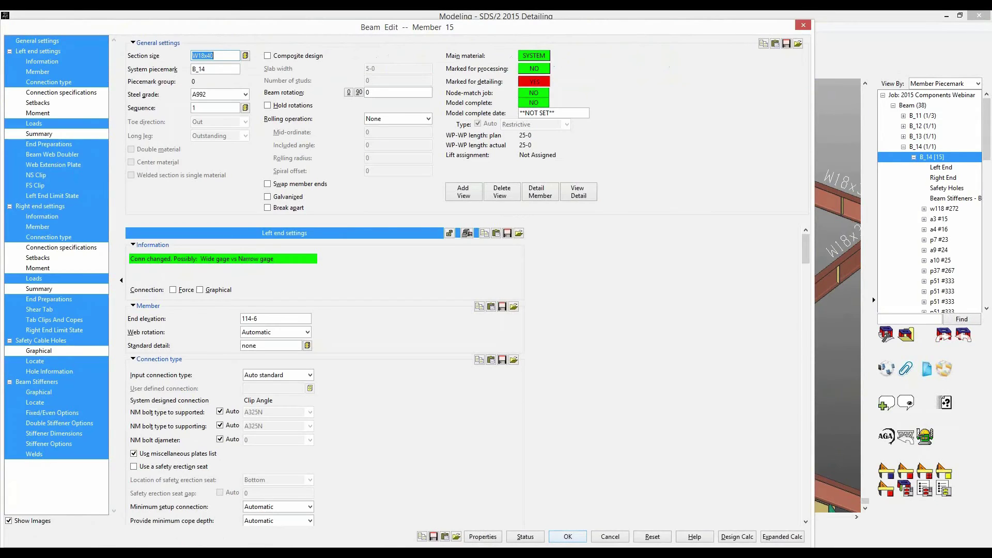
left_click(568, 536)
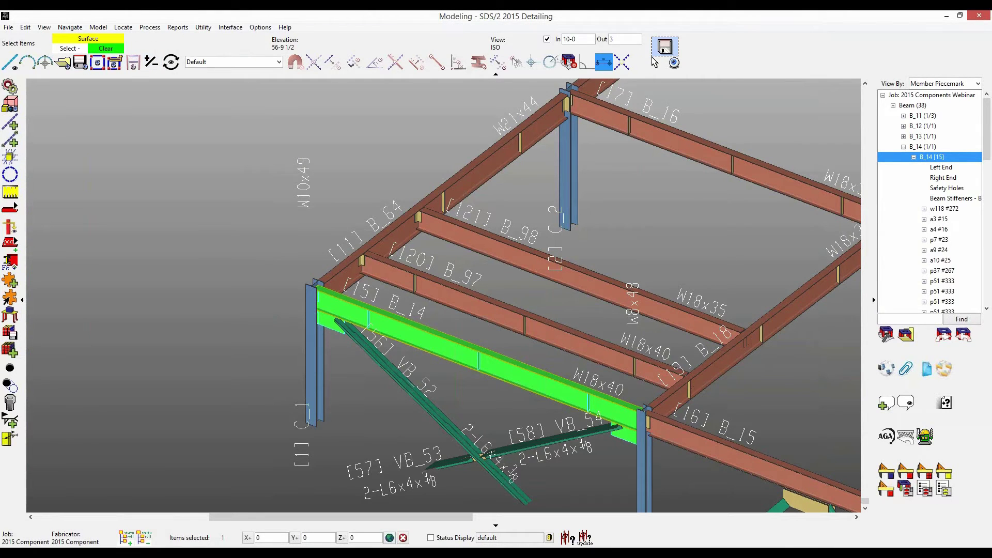
Step: In plan view, add a 25-0 W18x40 beam between B_64 and B_18, about 15-11 from column C_1, accepting its default settings
middle_click(392, 225, "shift")
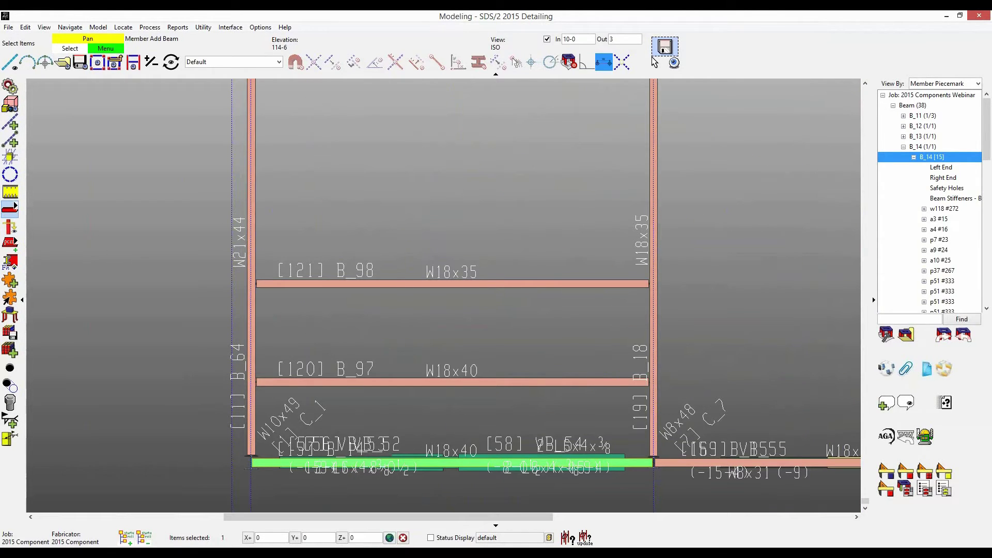
left_click(9, 209)
left_click(251, 206)
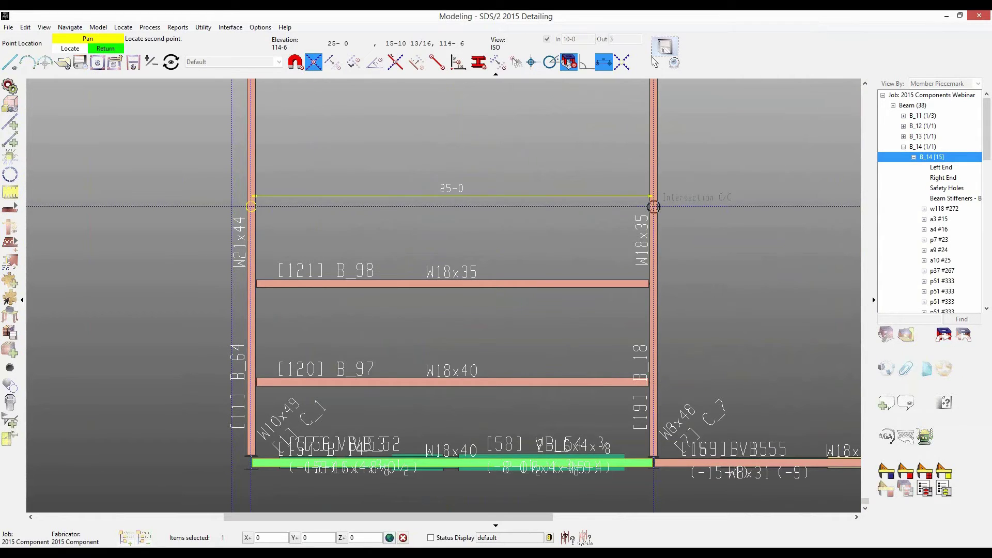
left_click(653, 205)
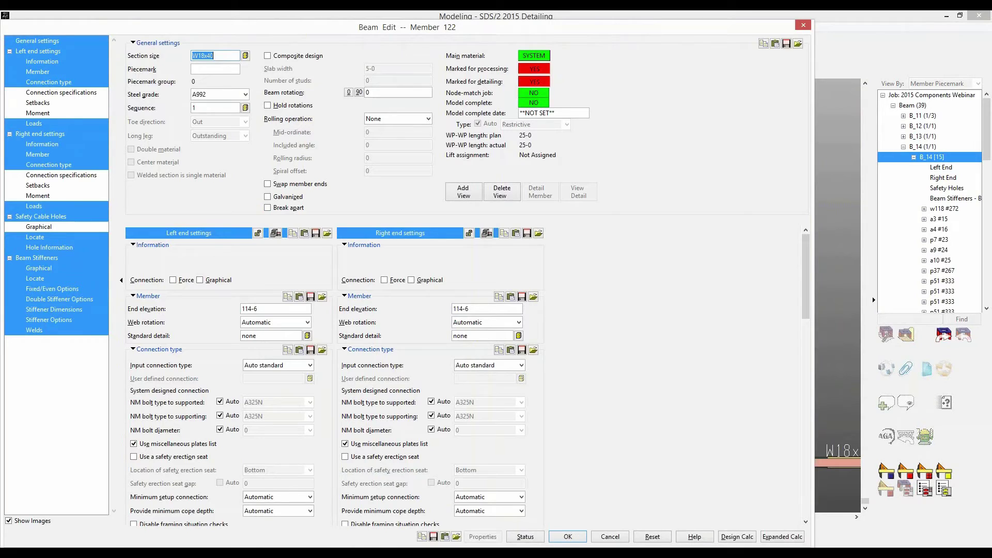
left_click(567, 537)
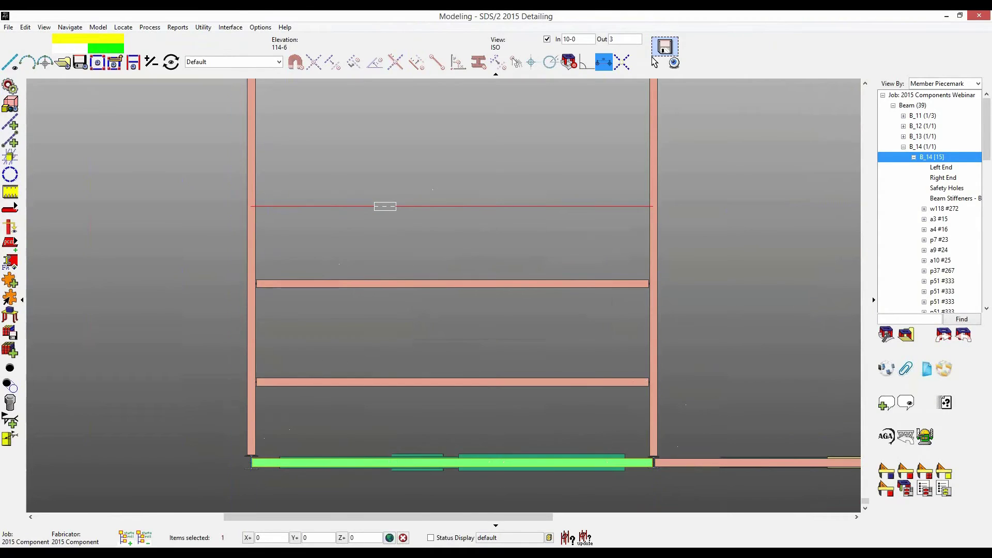
middle_click_drag(320, 238, 317, 202, "shift")
scroll(316, 202, "up", 2)
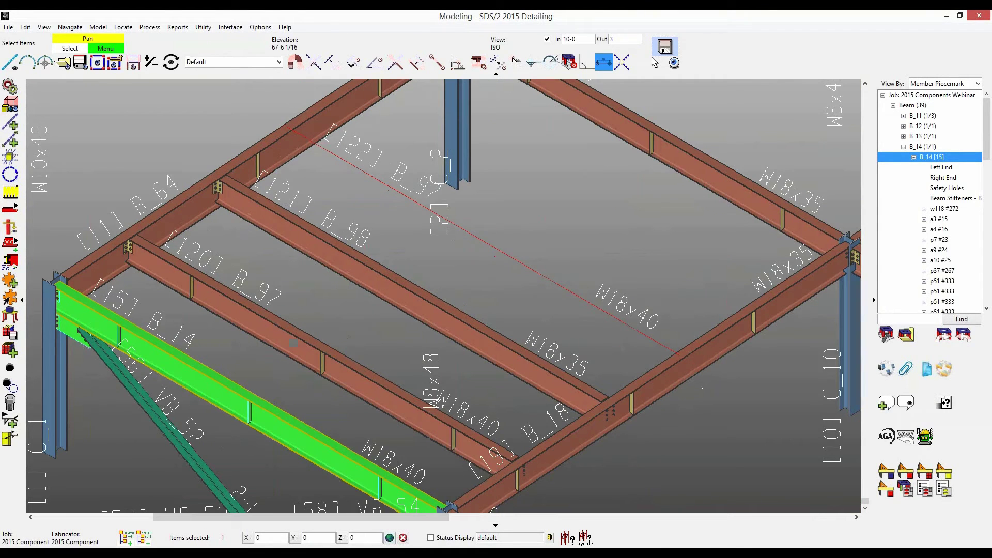
Step: Delete the Beam Stiffeners component from the new W18x40 beam, member 122, in the 3D view
scroll(286, 126, "up", 2)
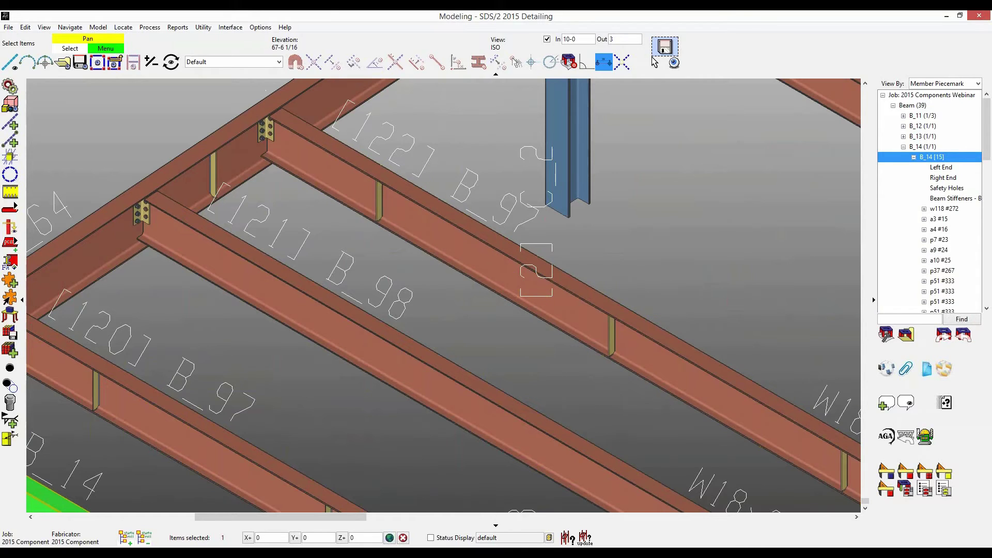
scroll(425, 174, "down", 2)
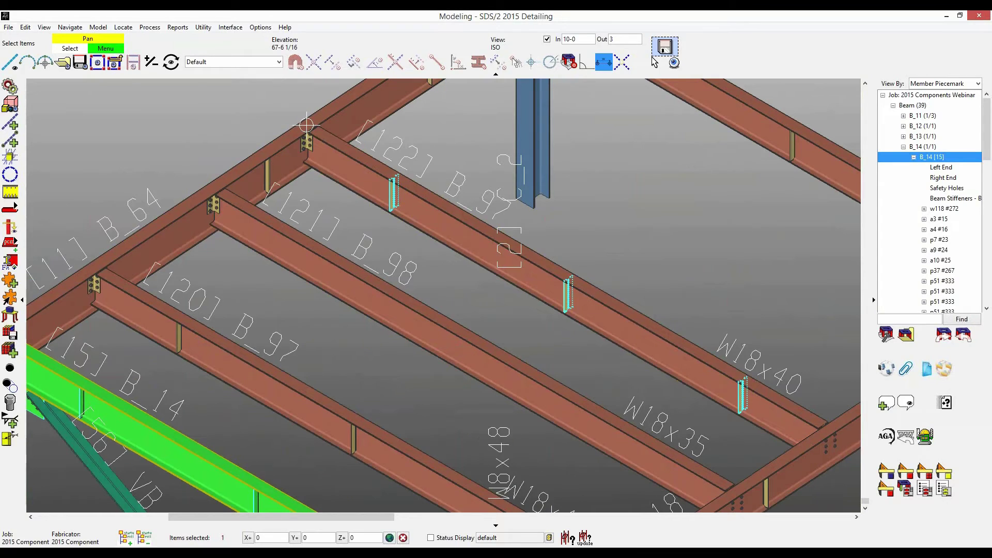
left_click(391, 196)
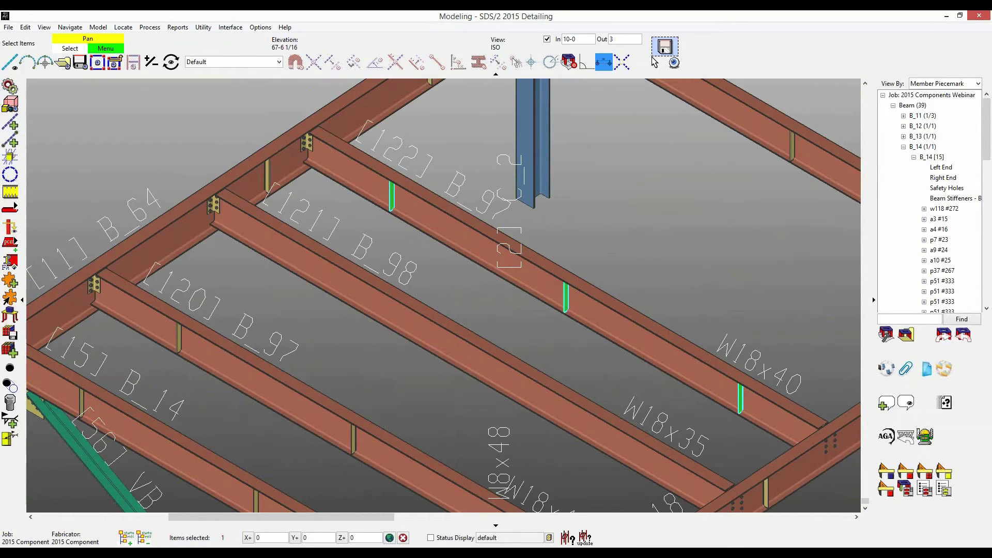
key("Delete")
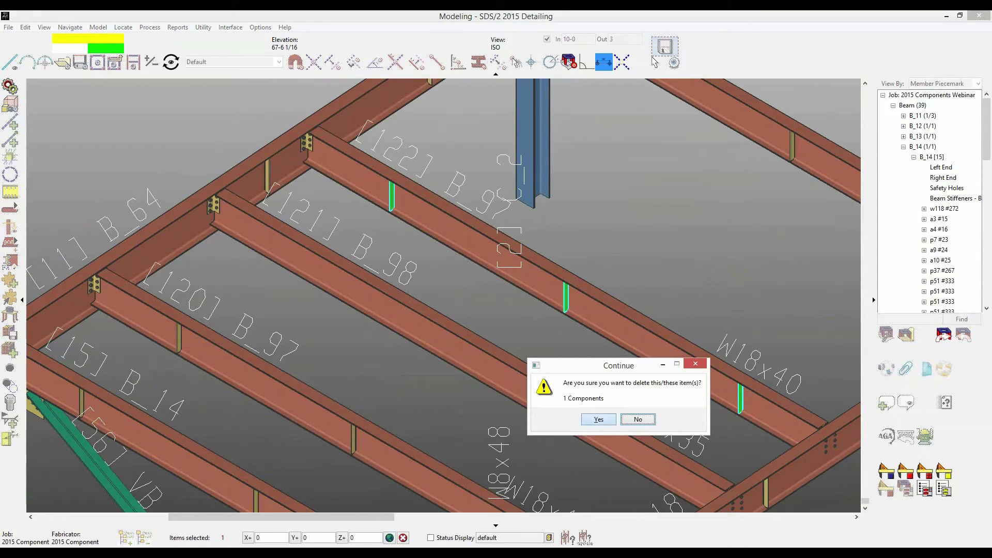
left_click(598, 419)
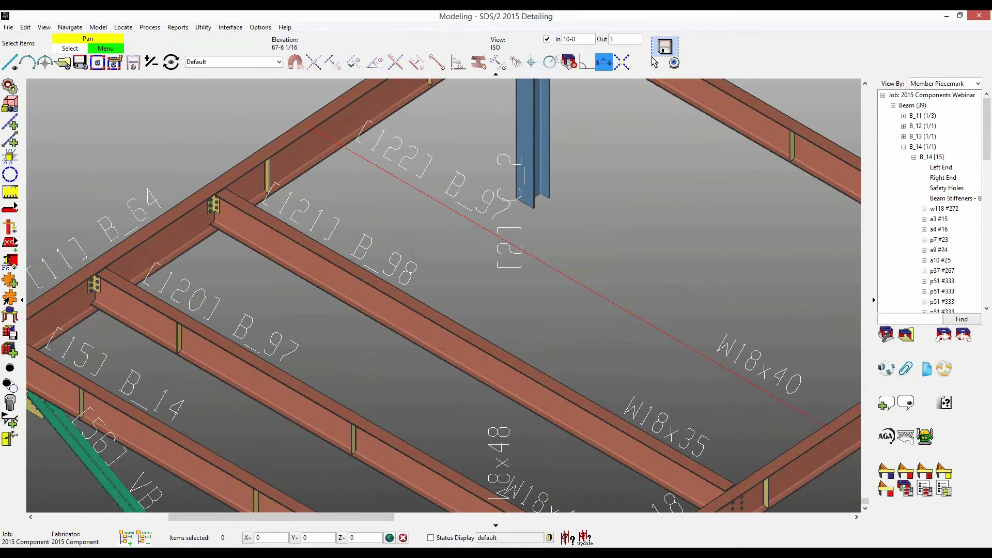
scroll(448, 189, "down", 1)
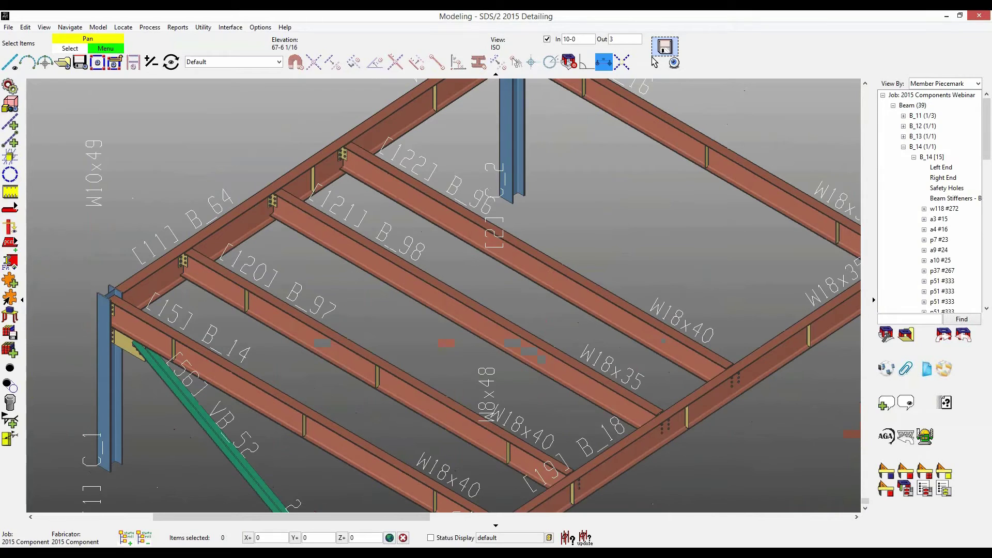
Step: Delete the Safety Cable Holes component in member 122's beam settings and accept the change
scroll(366, 155, "up", 2)
double_click(366, 156)
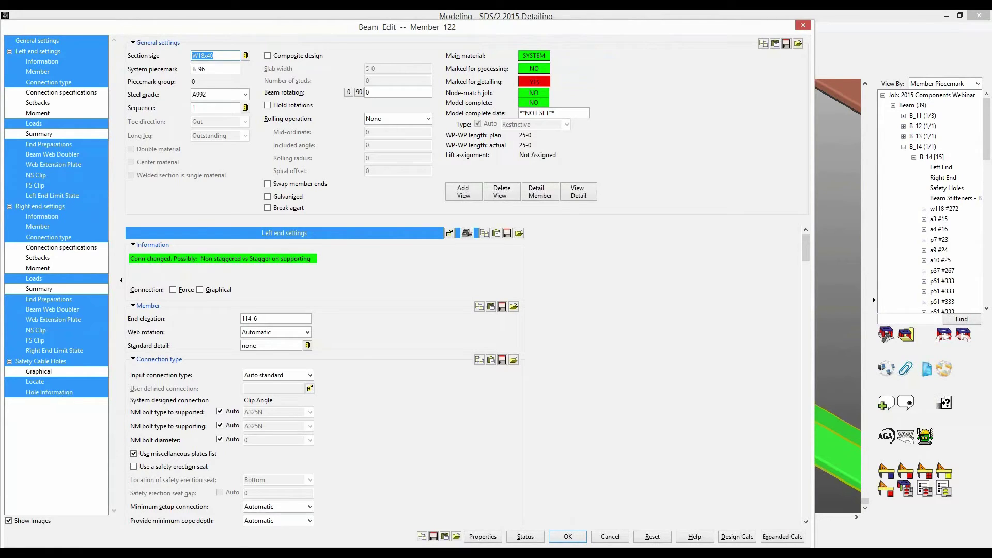
right_click(40, 362)
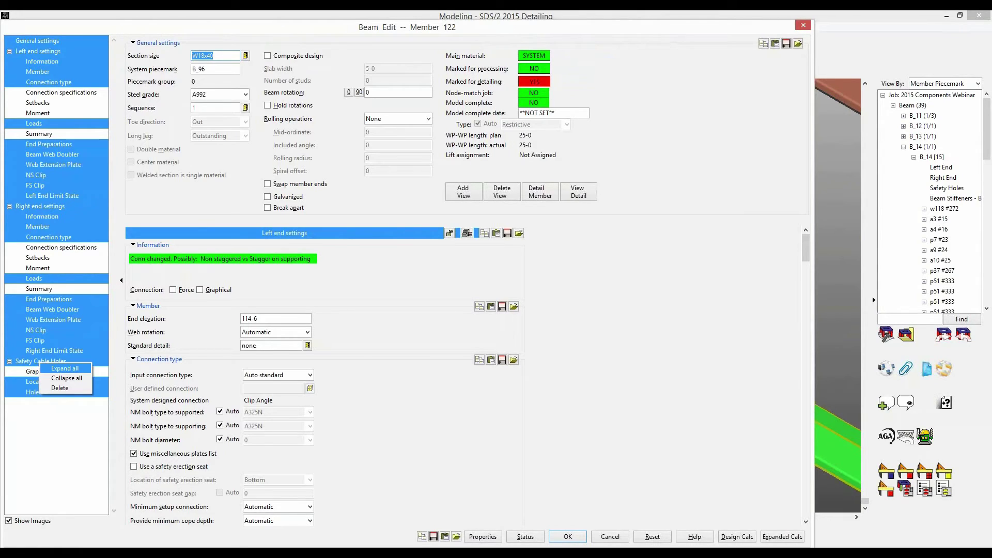
left_click(60, 388)
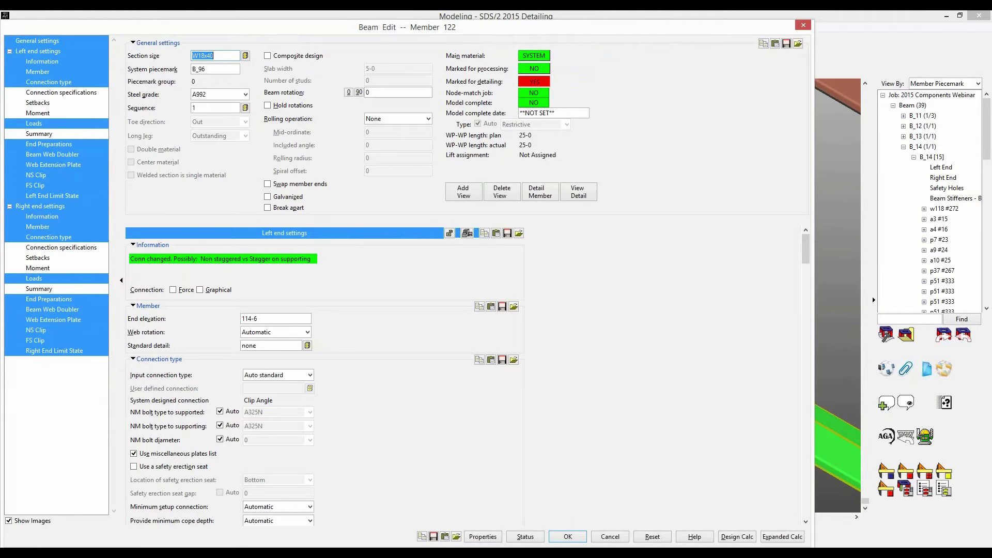
left_click(567, 536)
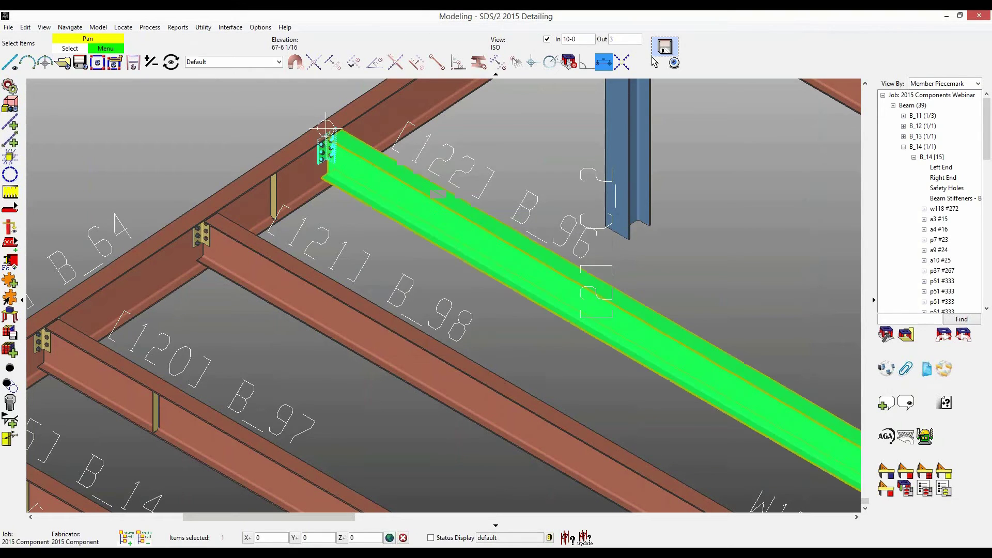
Step: Select beam B_97, member 120, in the 3D view and expand its contents in the project tree
scroll(326, 128, "up", 1)
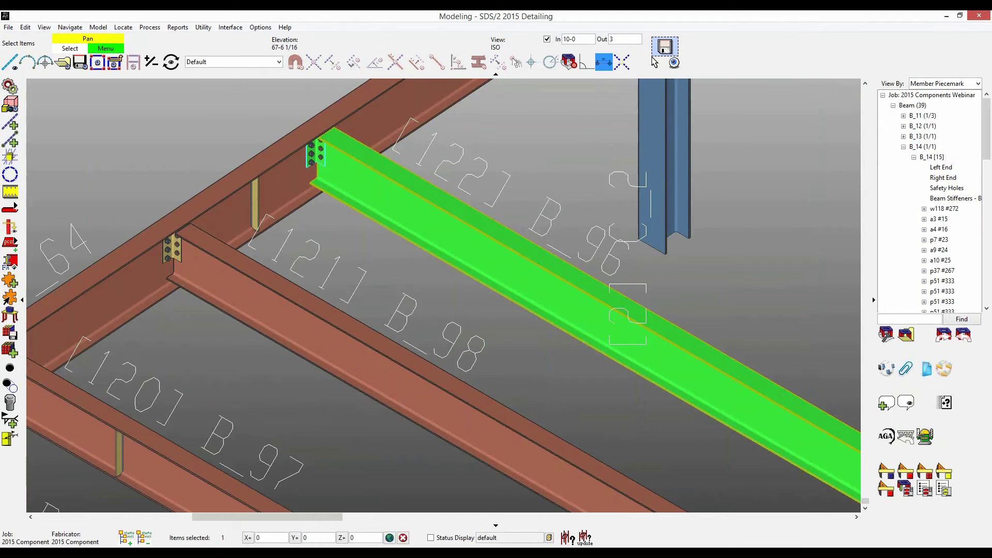
middle_click_drag(444, 310, 523, 167)
left_click(392, 421)
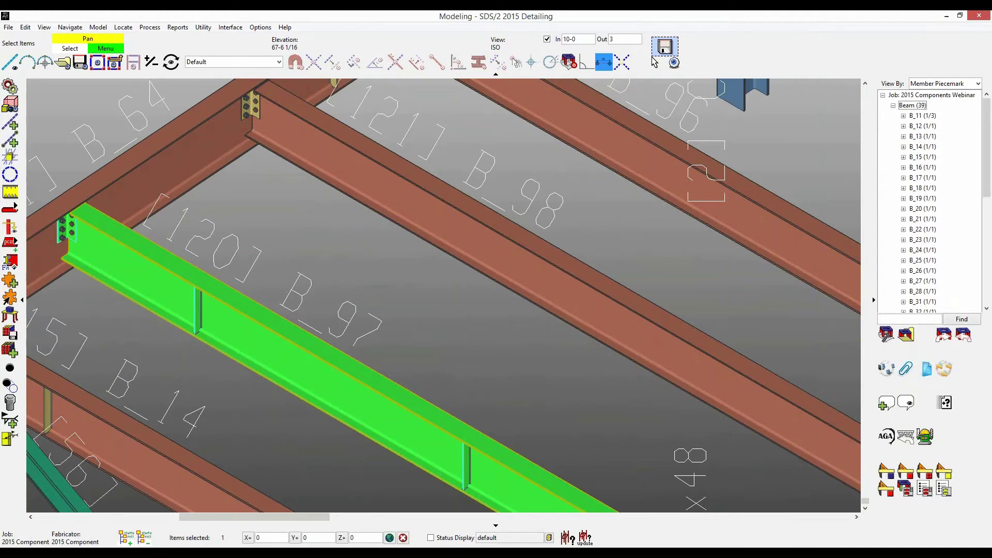
scroll(459, 249, "down", 2)
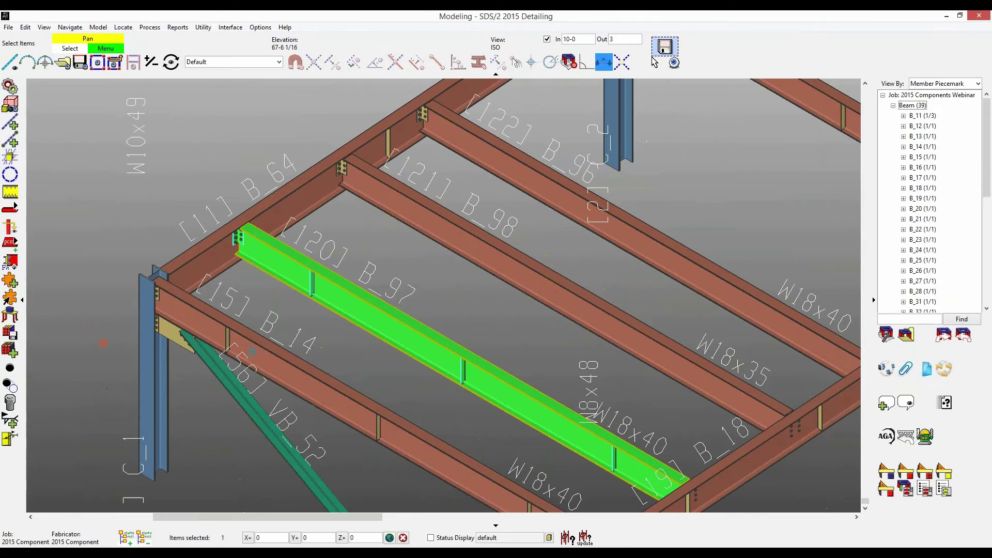
left_click_drag(986, 148, 986, 254)
left_click(903, 250)
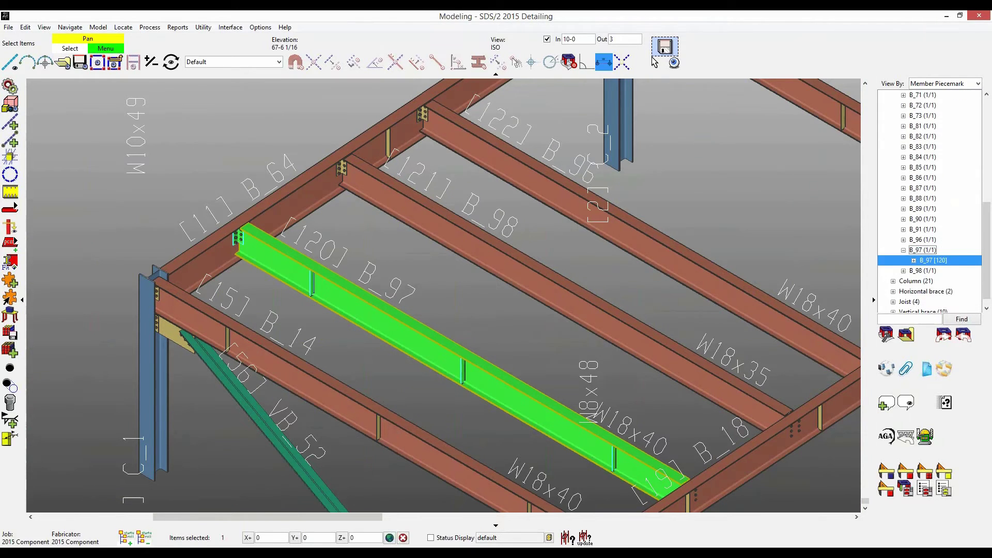
left_click(913, 260)
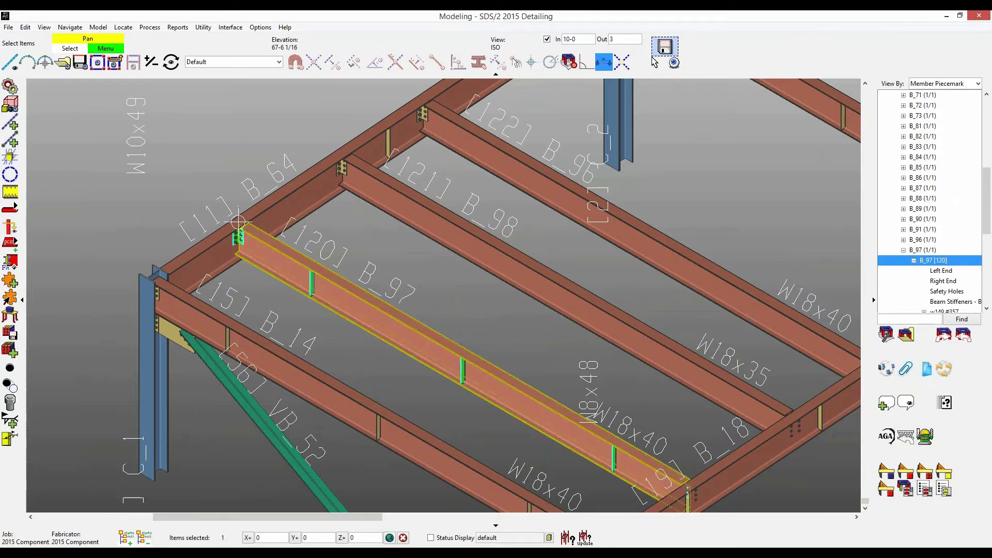
Step: Delete the Safety Holes component from beam B_97 through its project tree entry
left_click(943, 292)
right_click(915, 292)
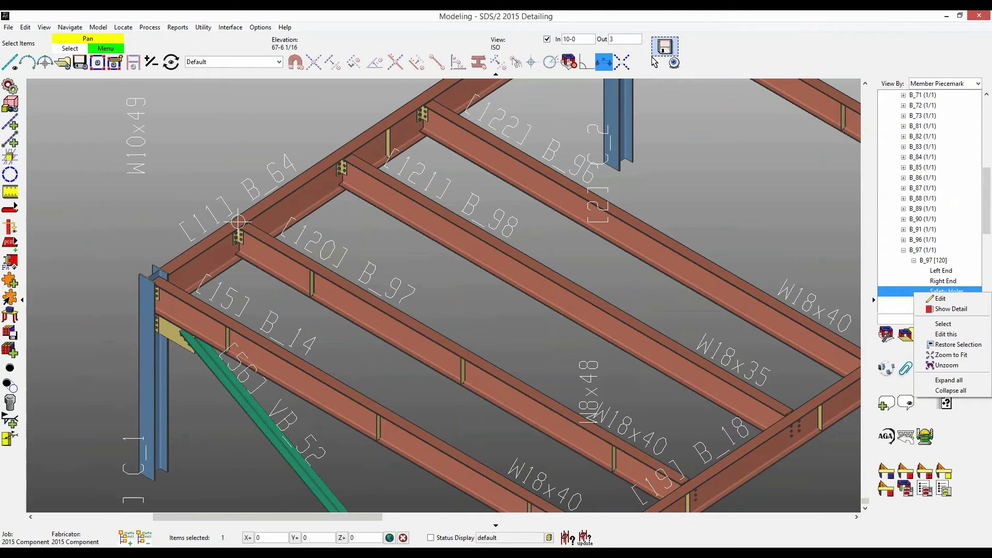
key("Escape")
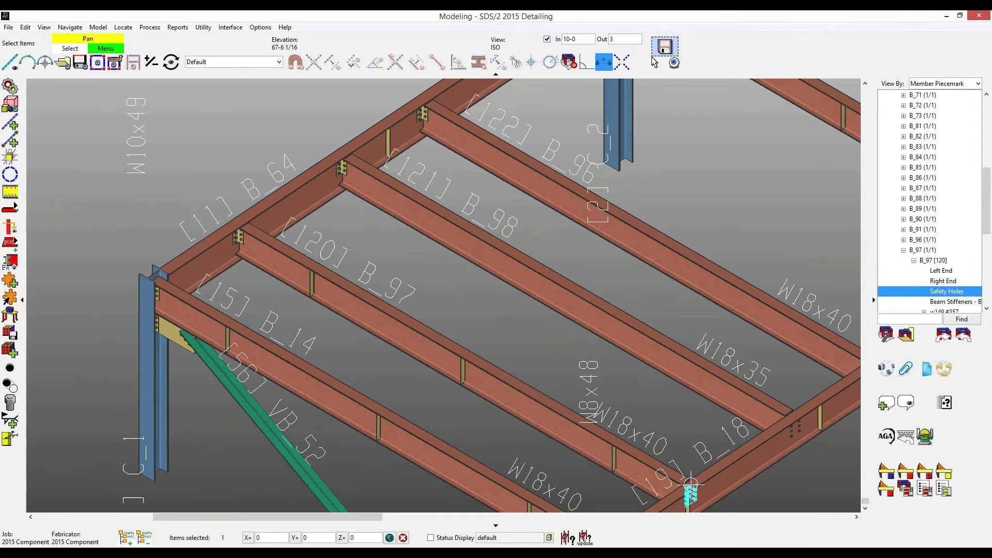
key("Delete")
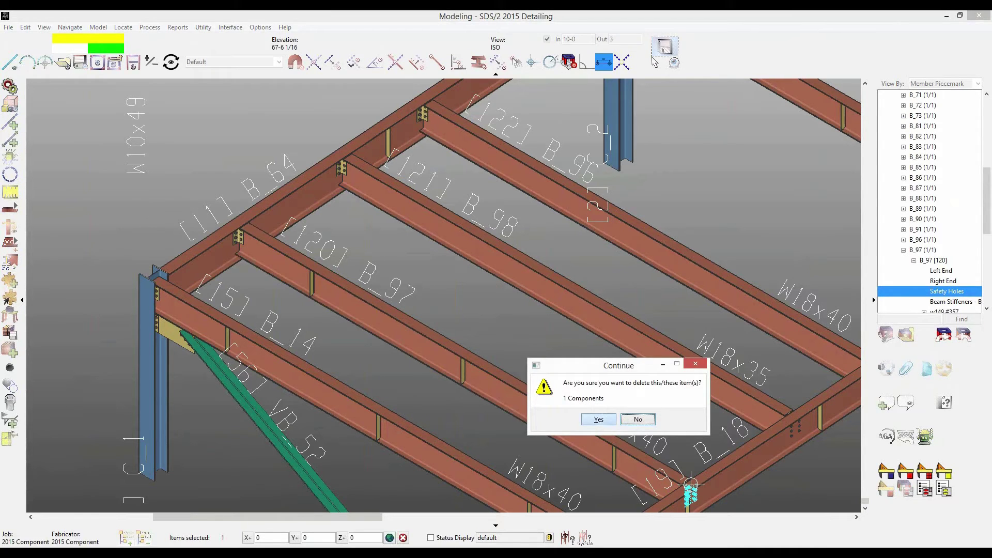
key("Return")
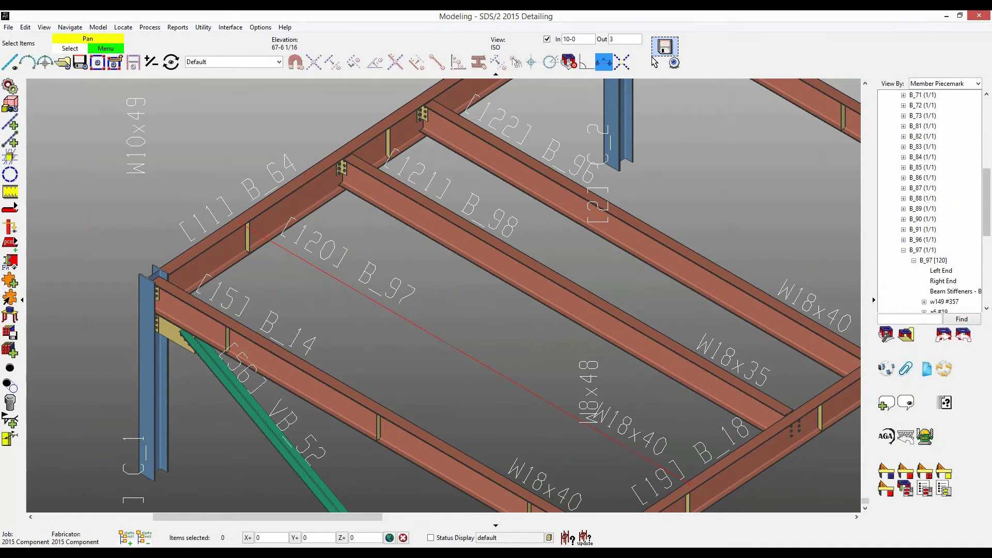
Step: Try the Legacy Default selection filter on the stiffener of beam B_14 near column C_1, and restore the Default filter
middle_click_drag(445, 295, 467, 267)
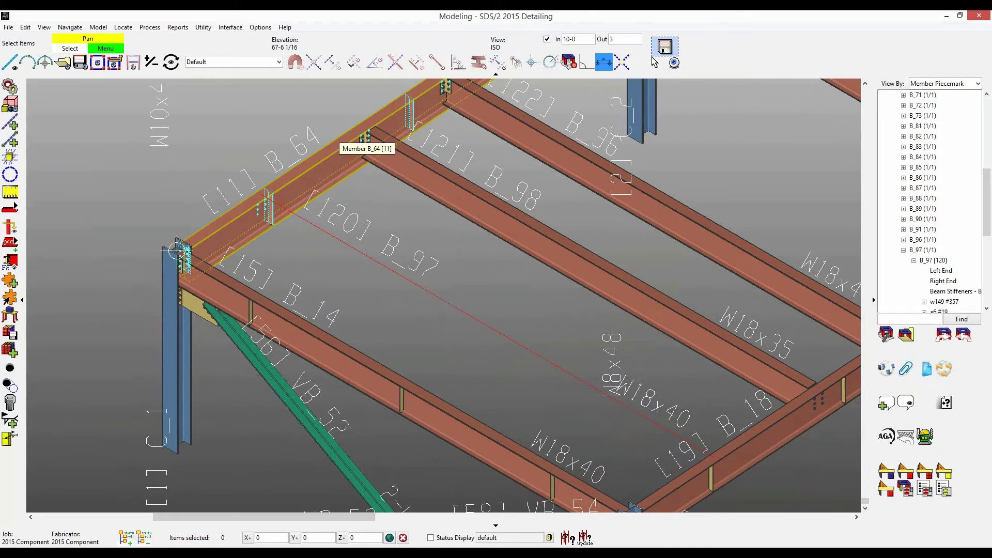
scroll(247, 335, "up", 8)
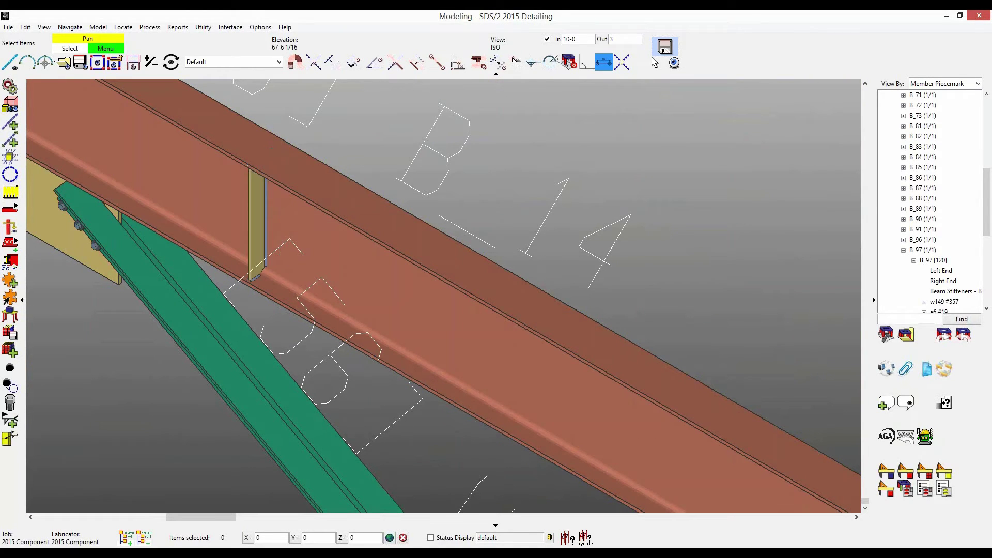
left_click(278, 62)
key("Down")
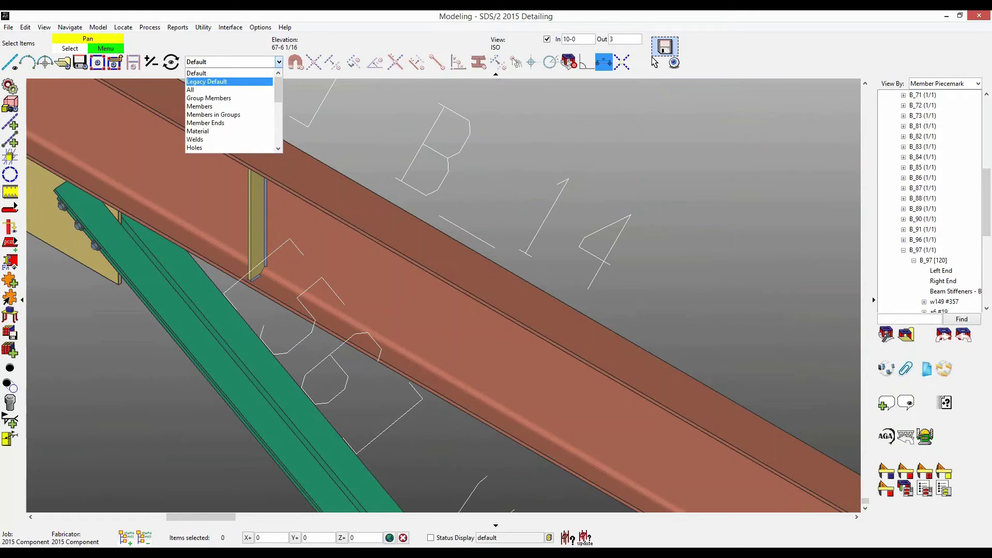
key("Return")
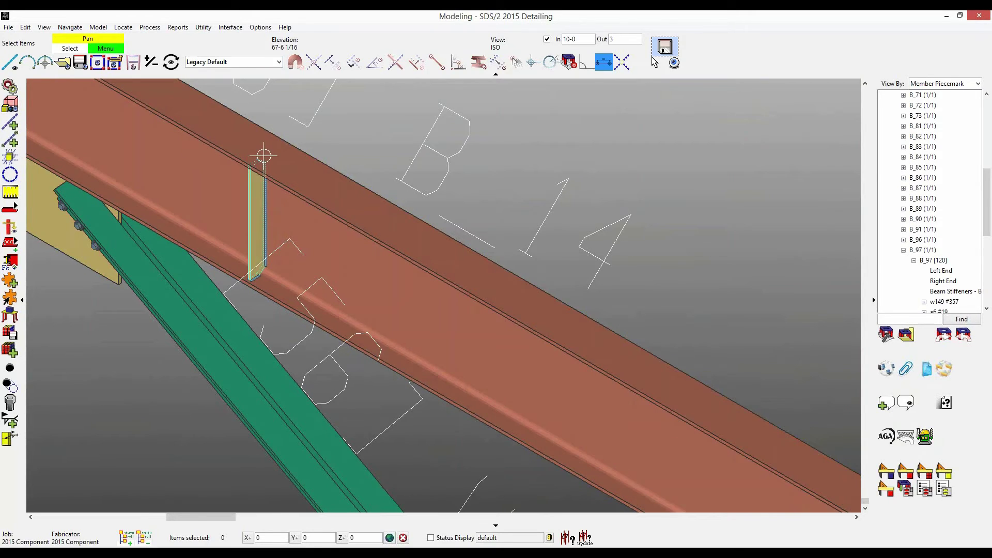
left_click(278, 62)
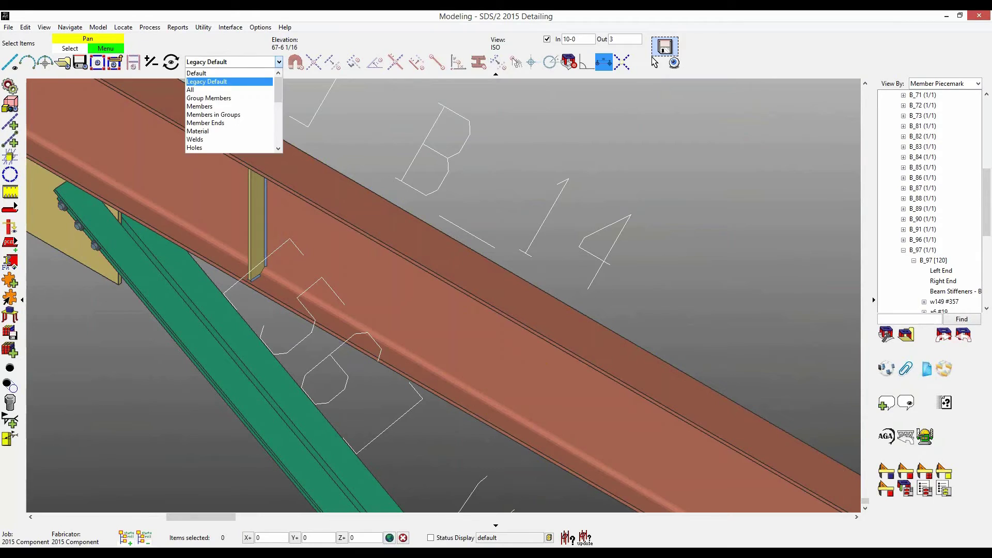
key("Return")
Step: Set the material thickness of stiffener plate p51 on beam B_14 to 1, without changing any like material
right_click(259, 193)
mouse_move(294, 208)
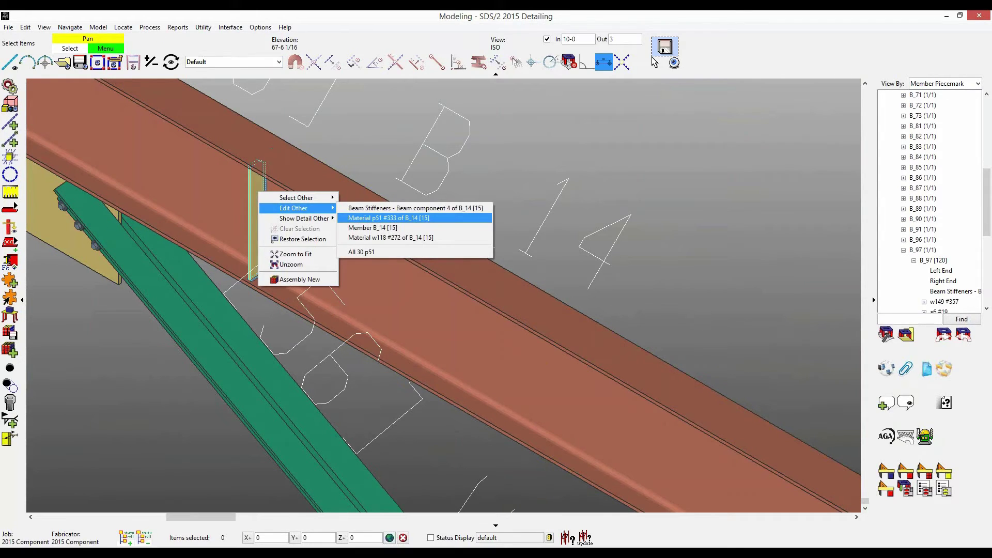
left_click(389, 217)
key("Tab")
type("1")
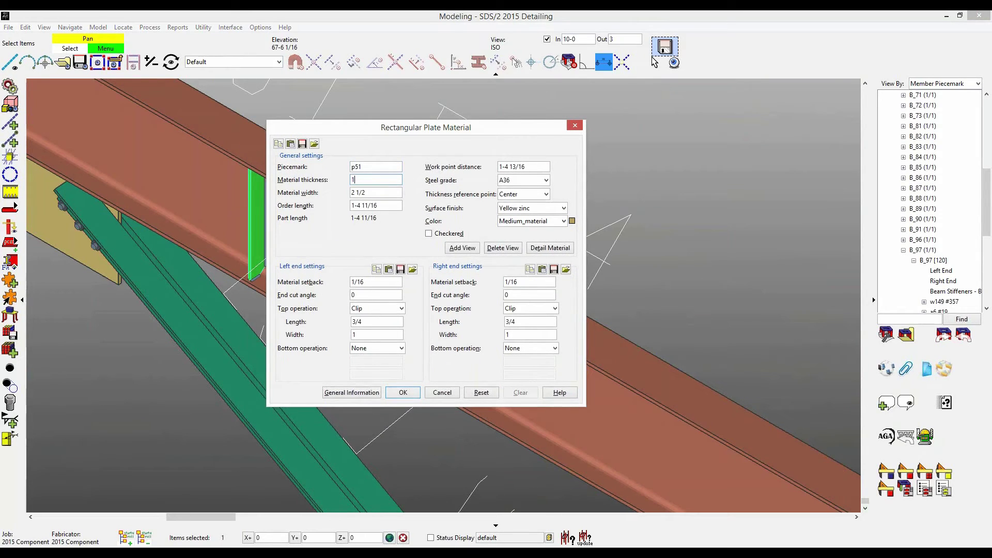
key("Return")
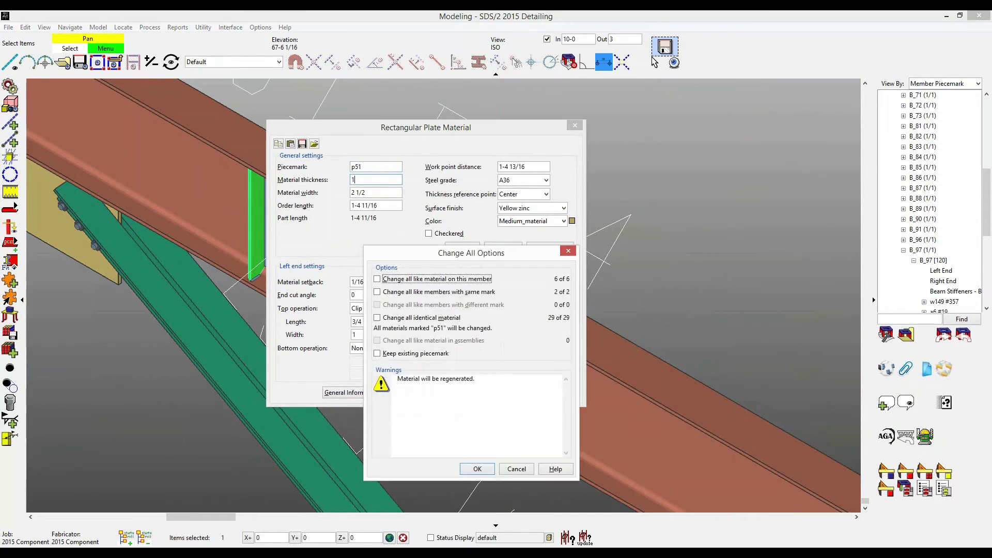
key("Return")
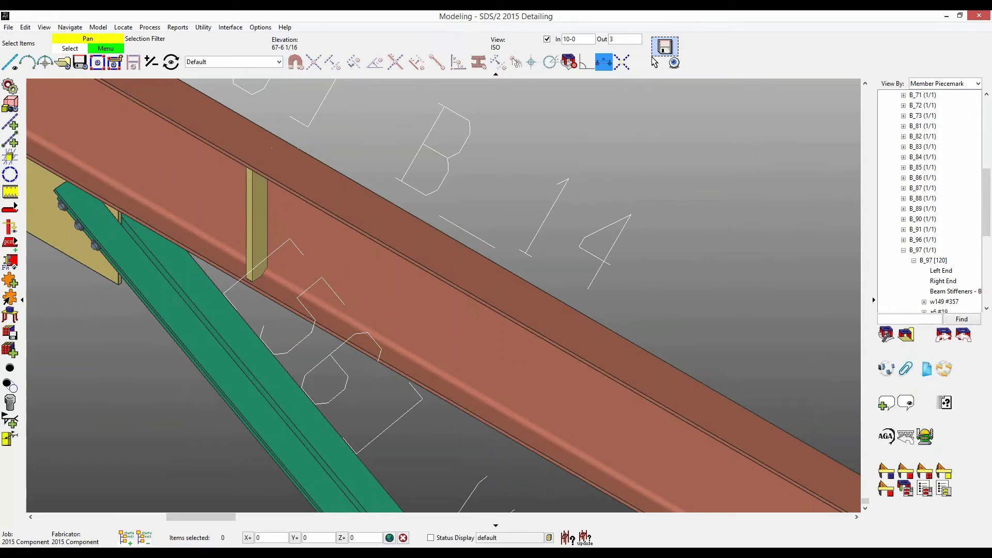
Step: Review the Graphical setting in the Beam Stiffeners component of beam B_14 and accept the dialog
left_click(256, 222)
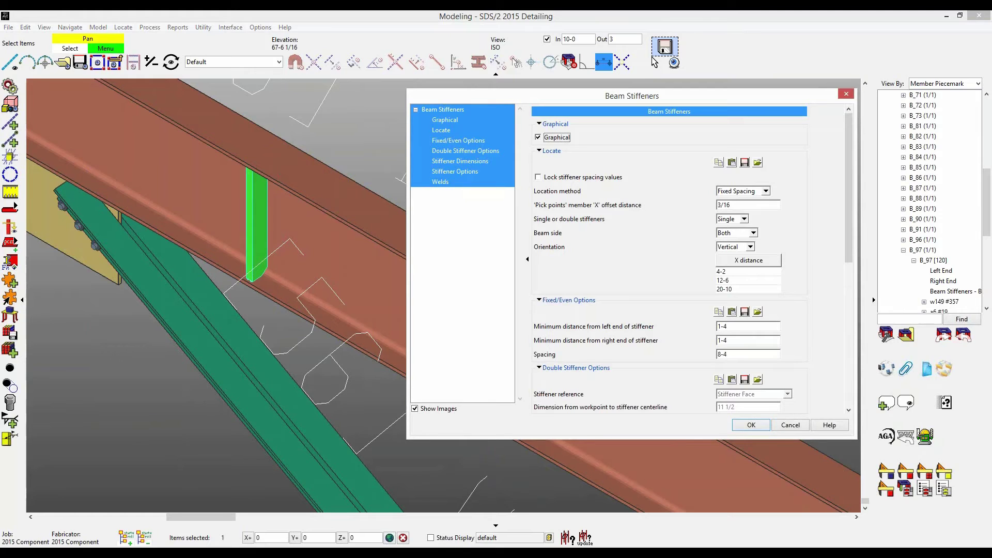
left_click_drag(631, 95, 500, 38)
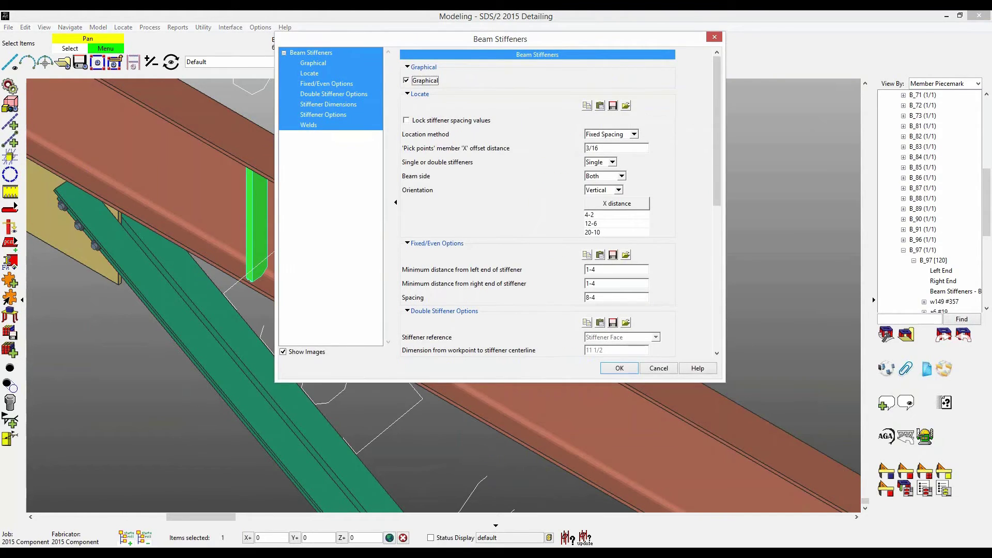
left_click(625, 367)
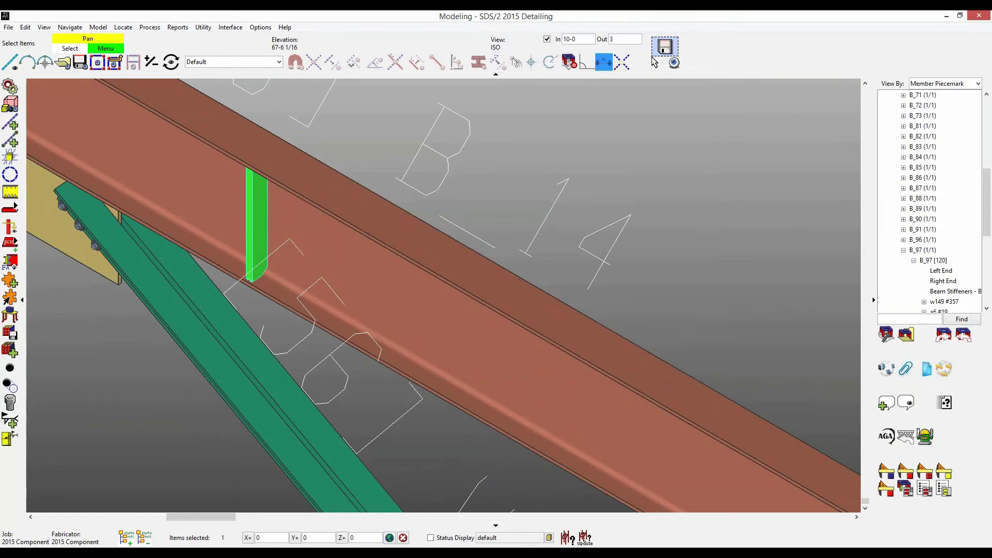
Step: Change the section size of beam B_14, member 15, to W21x44 and accept the beam edit
double_click(625, 367)
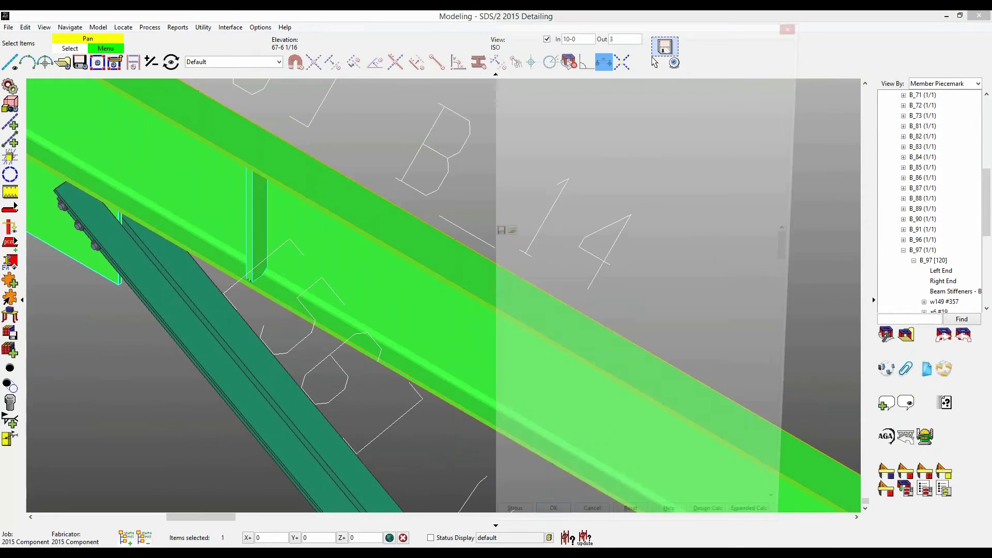
left_click(245, 55)
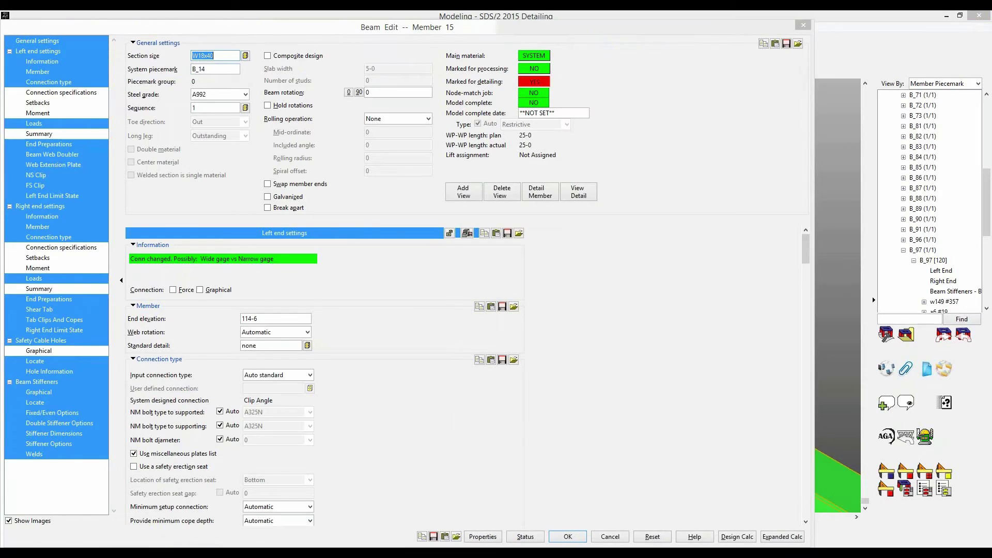
double_click(464, 442)
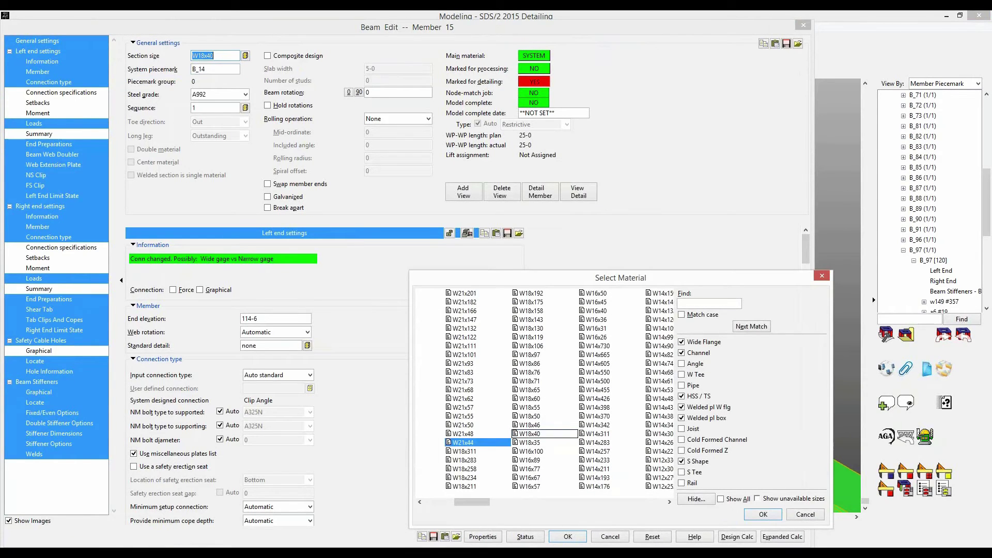
left_click(568, 537)
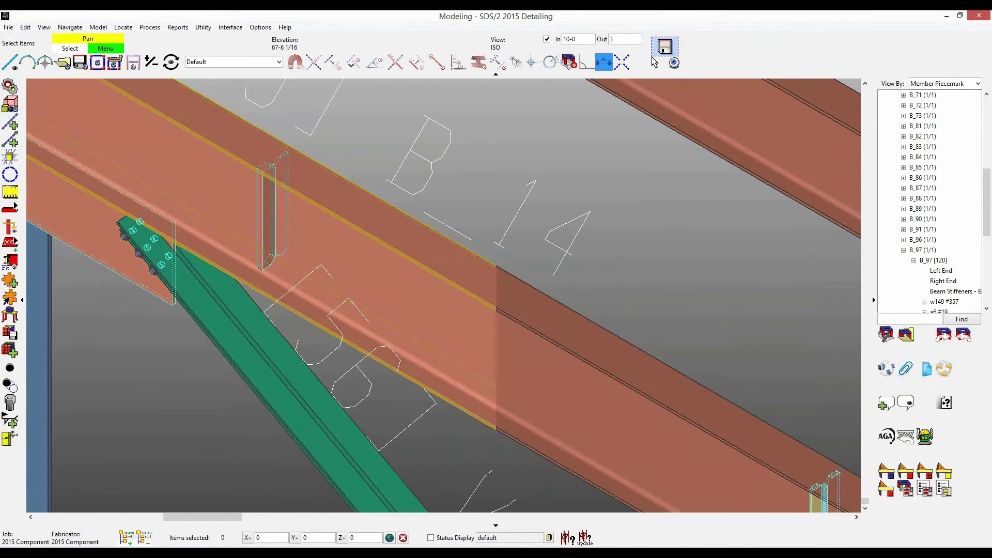
Step: Inspect the stiffeners along B_14, turn off the Graphical option of their Beam Stiffeners component, and clear the selection
middle_click_drag(569, 387, 401, 244)
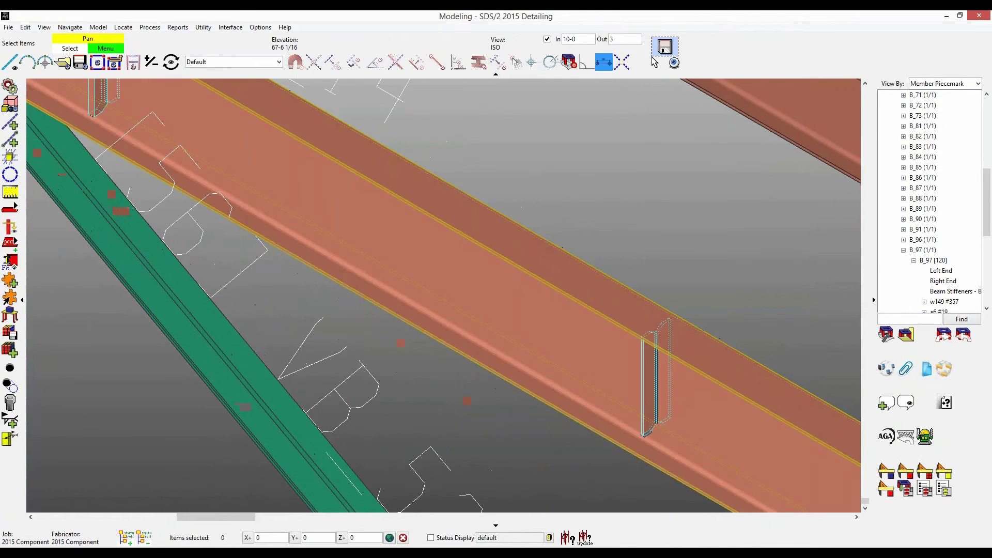
middle_click_drag(527, 331, 447, 261)
middle_click_drag(310, 207, 742, 426)
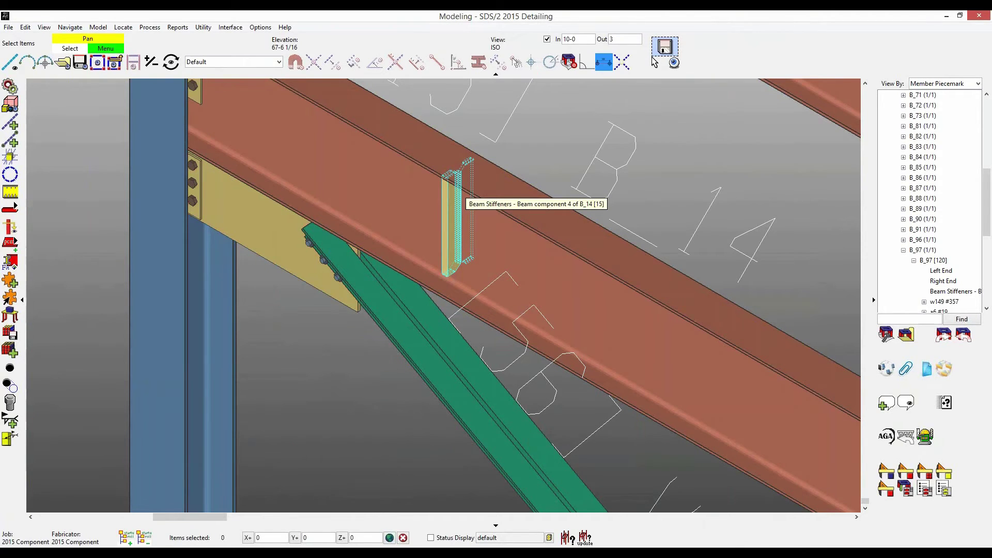
double_click(449, 226)
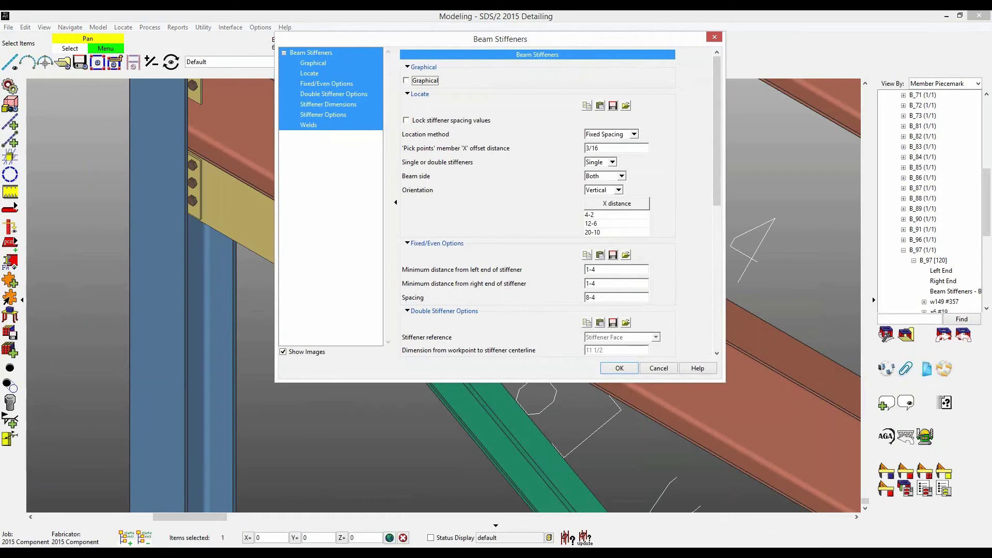
left_click(611, 368)
left_click(9, 86)
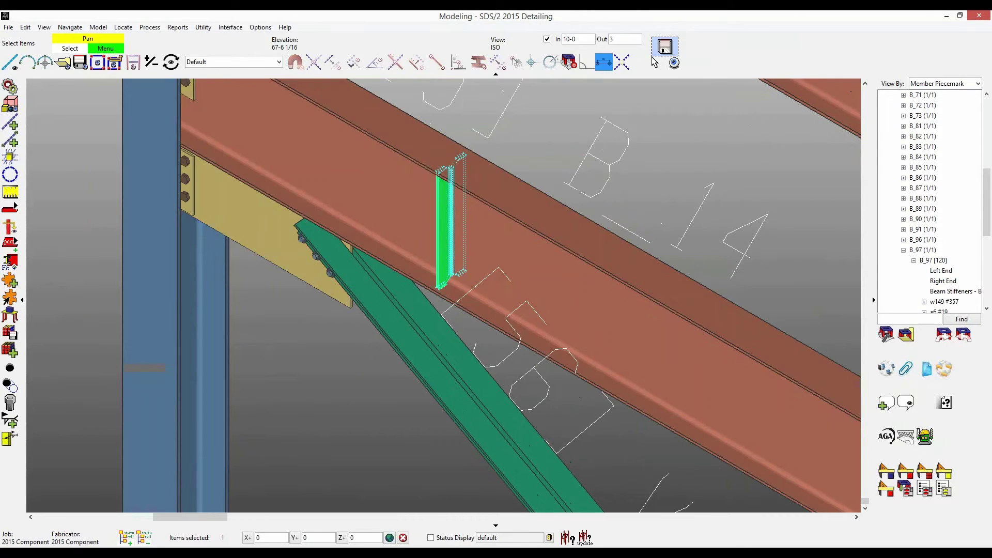
key("Escape")
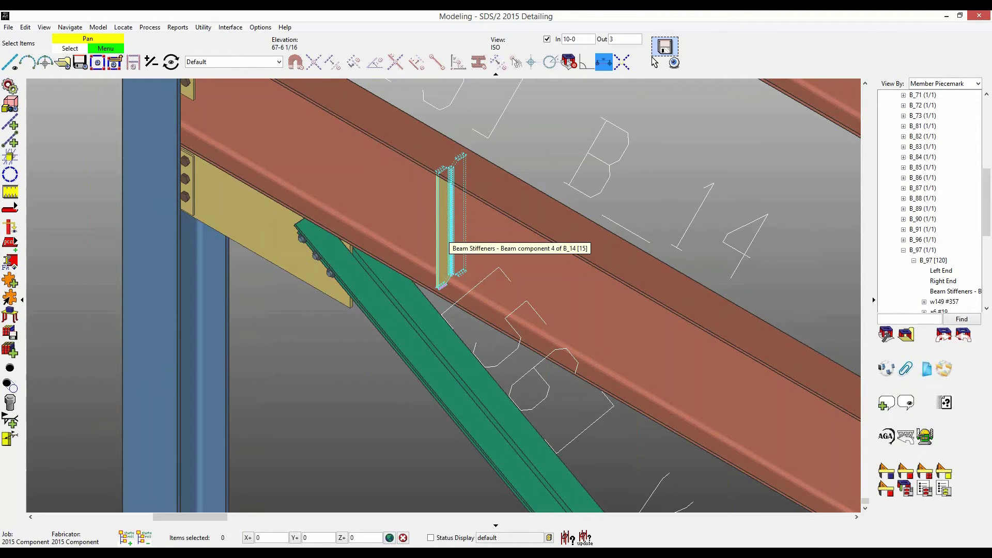
Step: Explode the Beam Stiffeners component on beam B_14 and dismiss the resulting dialog
scroll(445, 239, "down", 5)
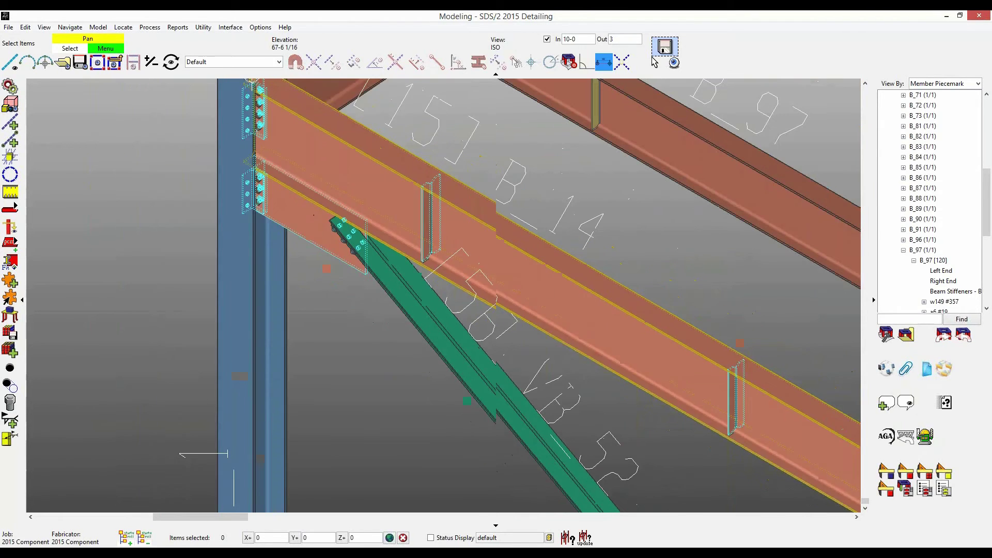
middle_click_drag(445, 238, 354, 193)
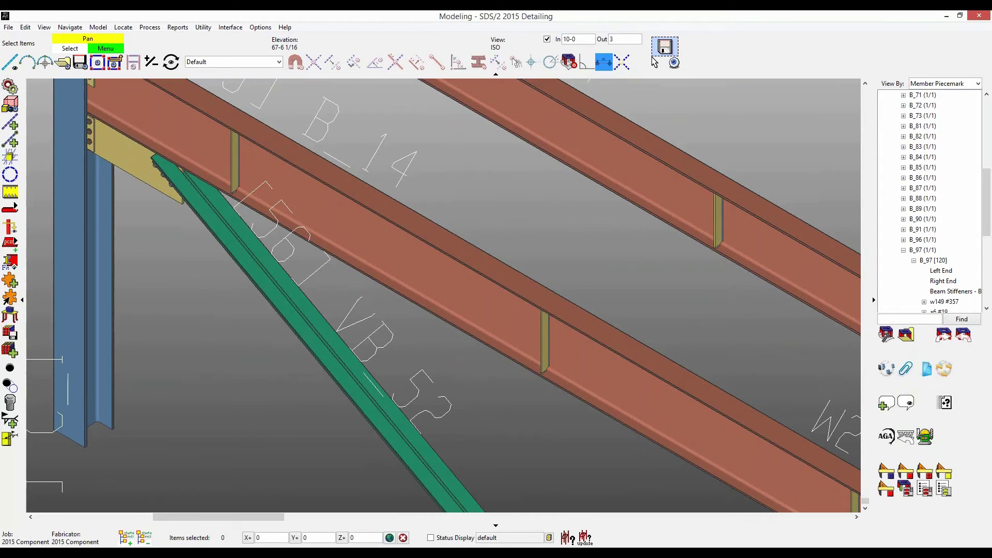
left_click(98, 27)
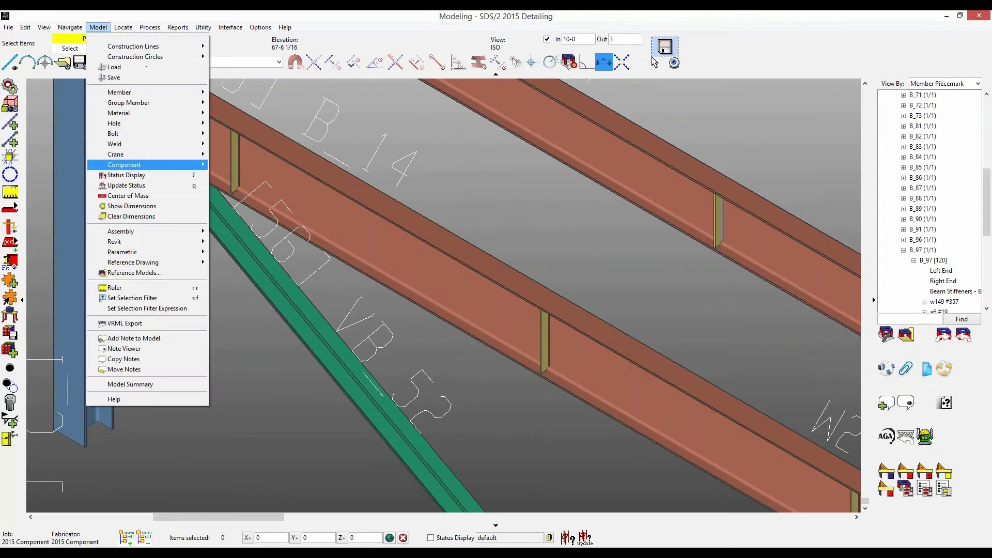
mouse_move(129, 165)
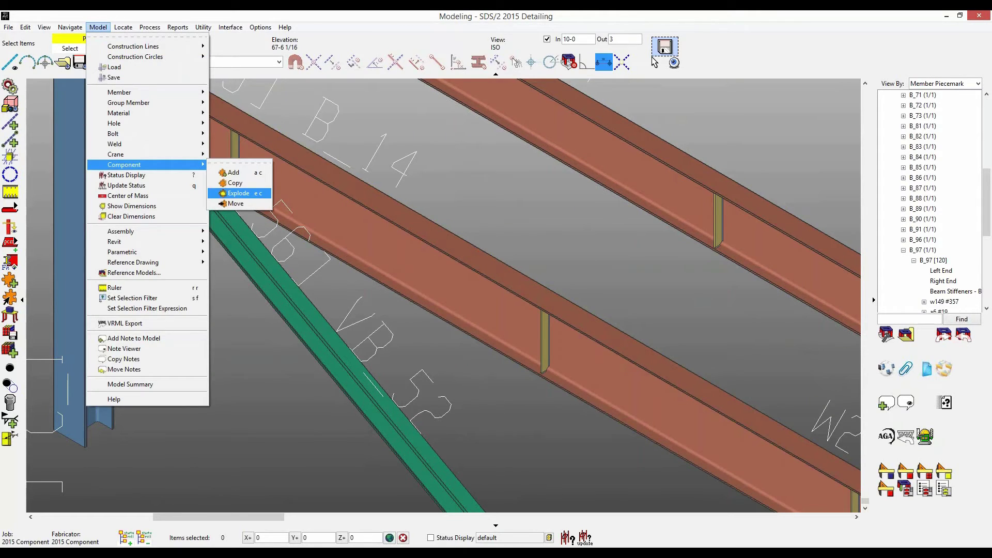
left_click(238, 193)
right_click(238, 161)
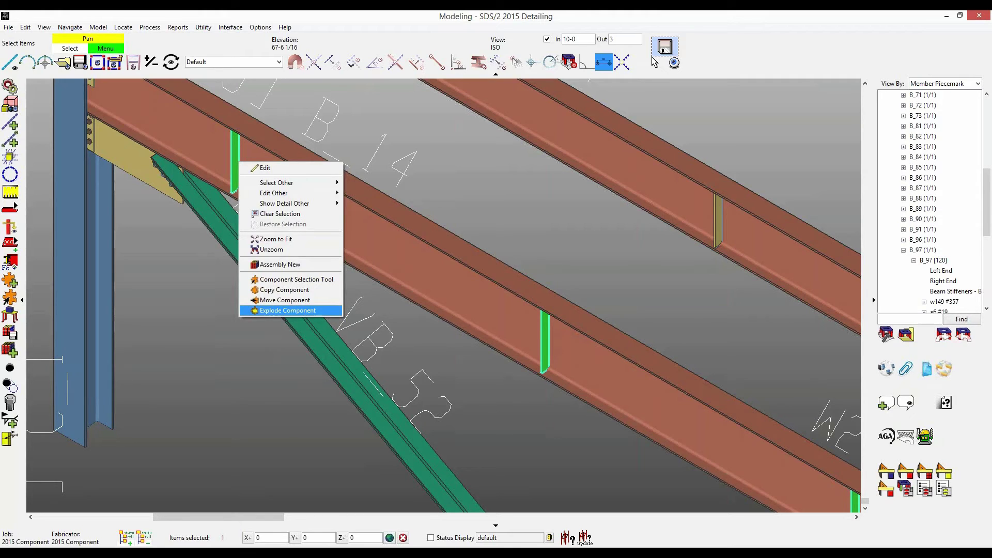
left_click(287, 310)
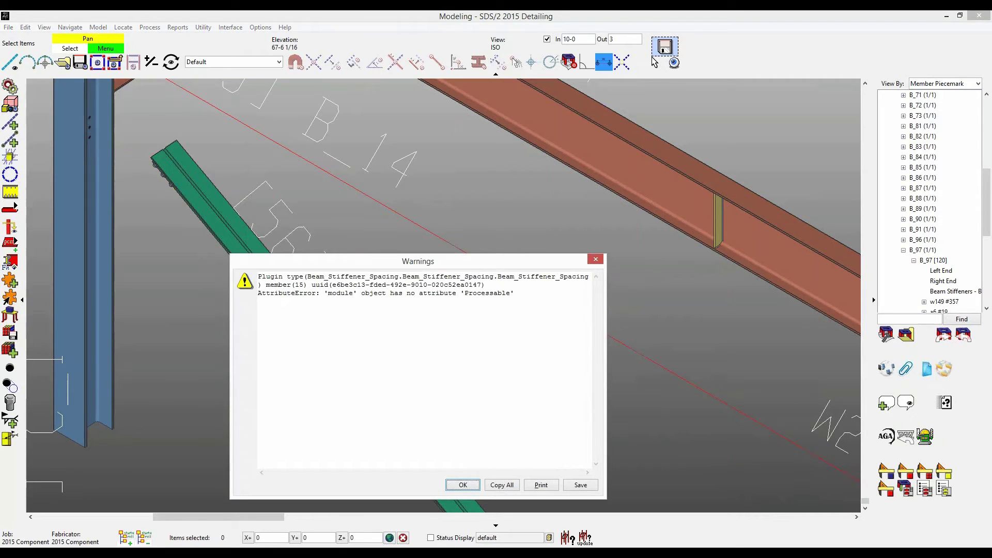
key("Return")
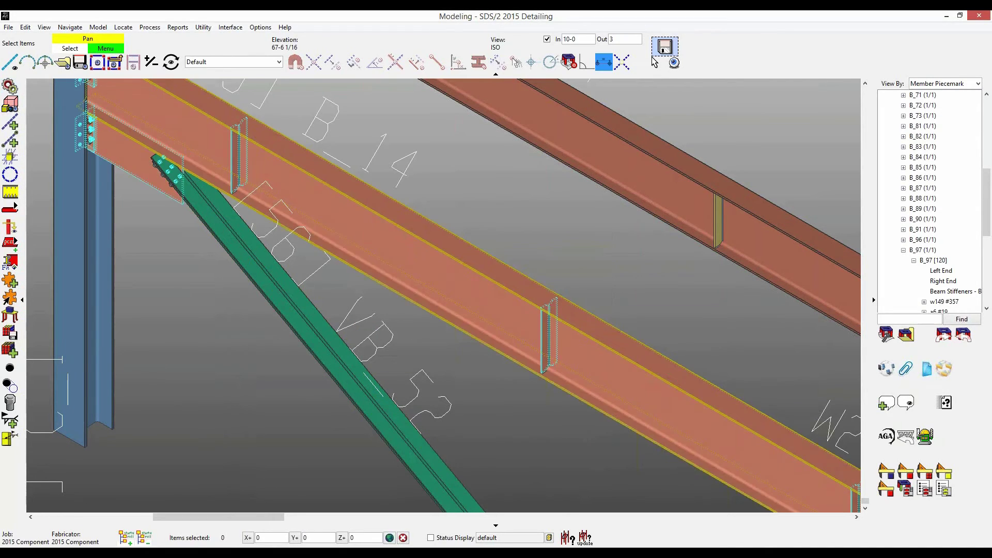
Step: Examine the edit settings of beam B_14 and the plate material of its middle stiffener, leaving all values as they are
left_click(238, 122)
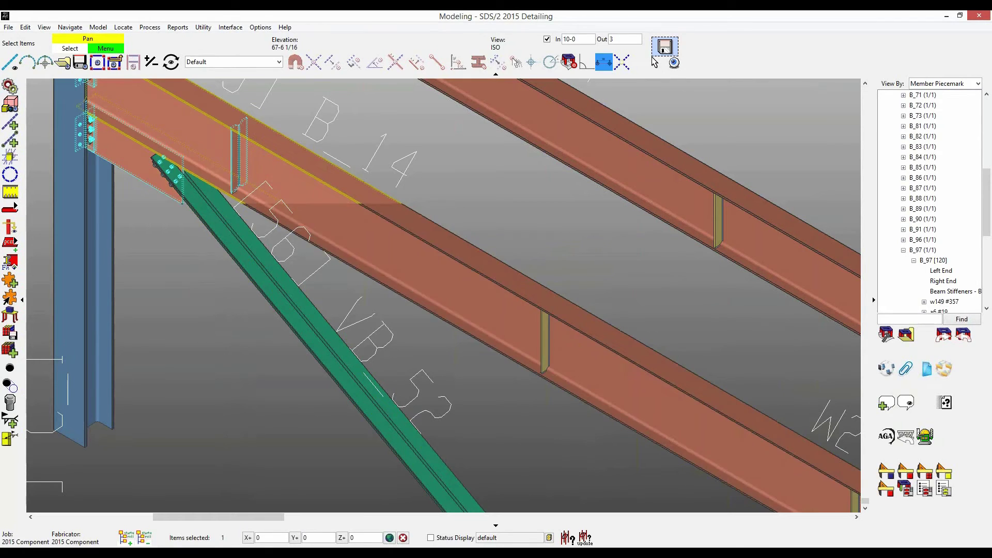
left_click(547, 302)
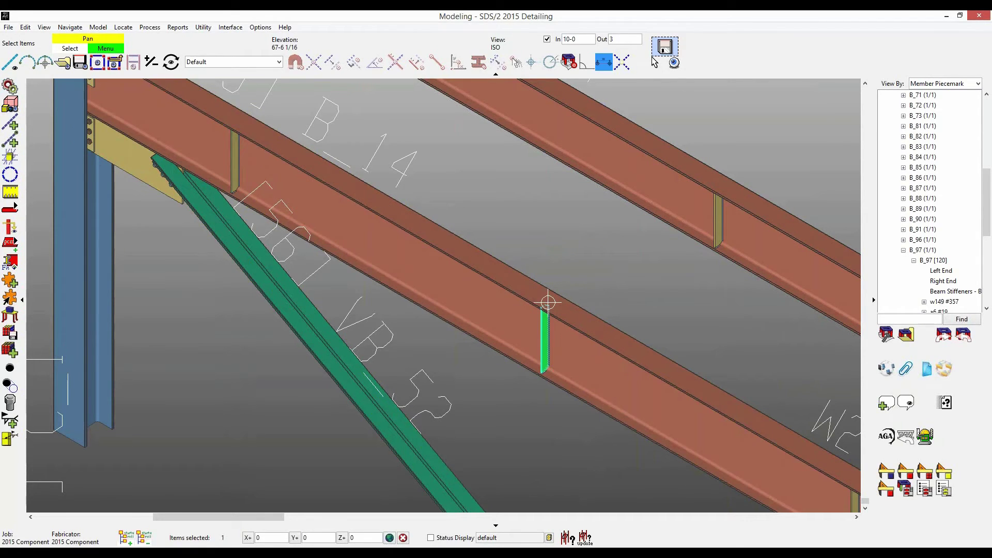
left_click(548, 303)
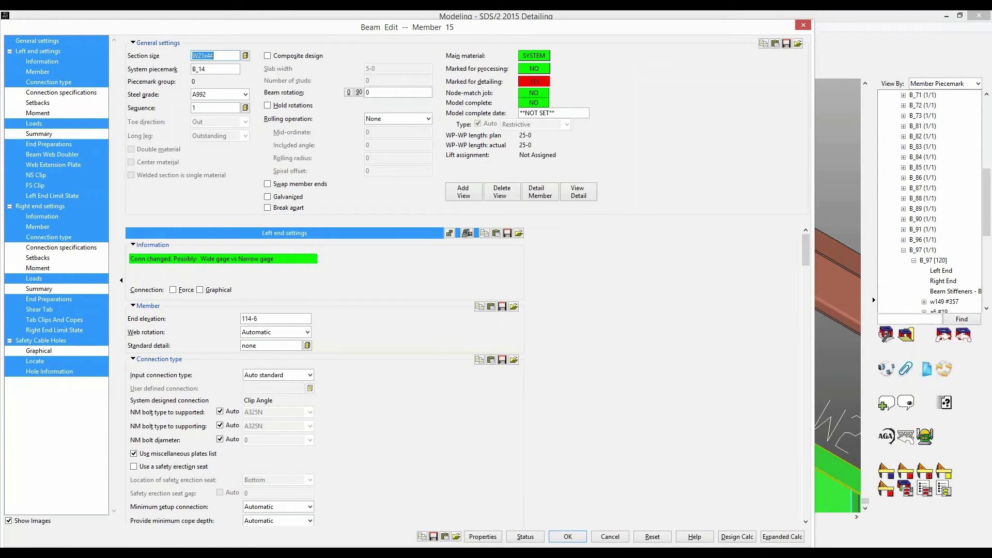
left_click(567, 536)
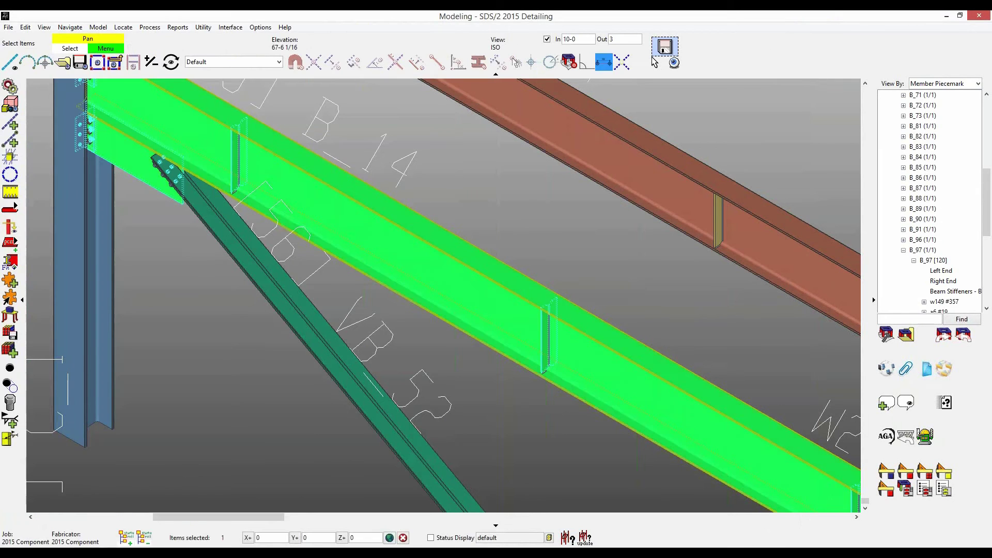
double_click(544, 340)
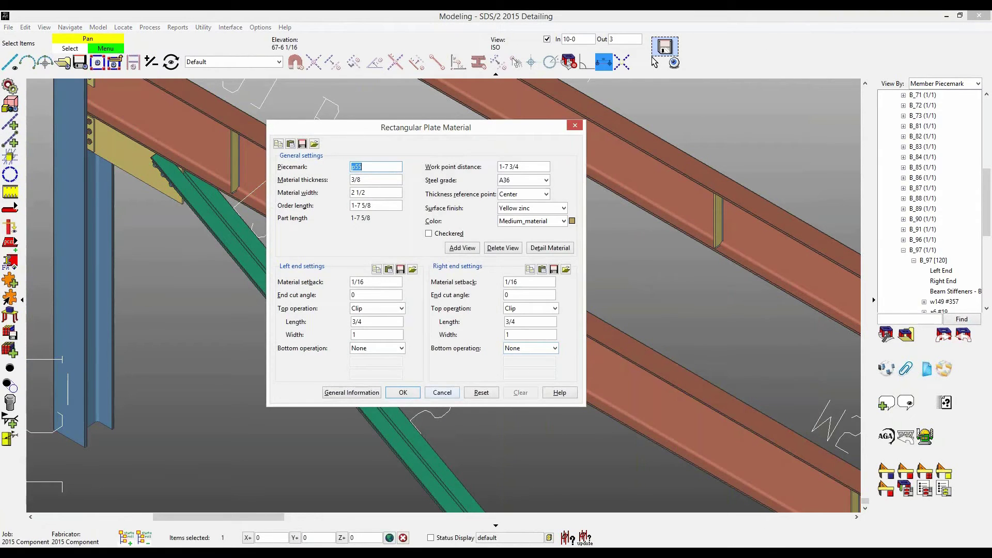
left_click(442, 392)
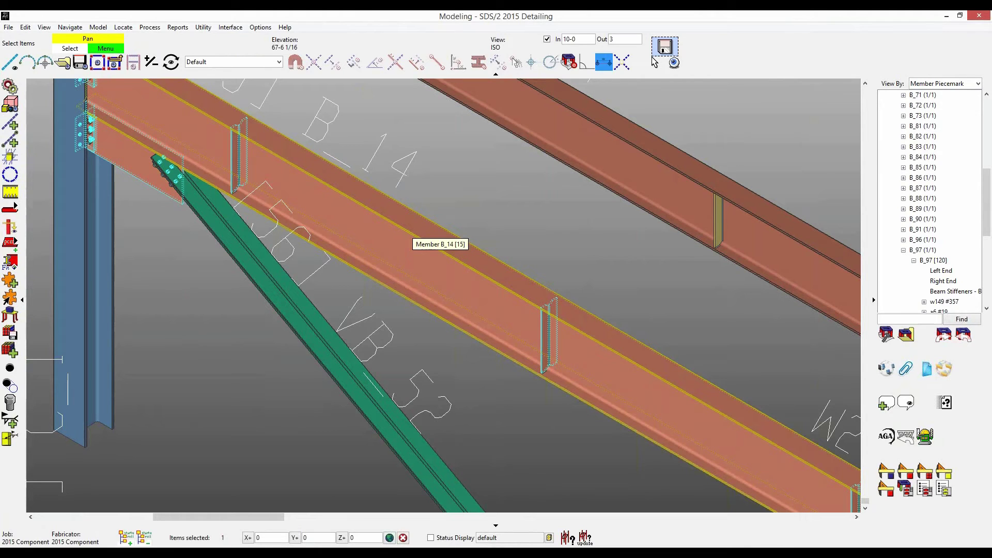
left_click(545, 342)
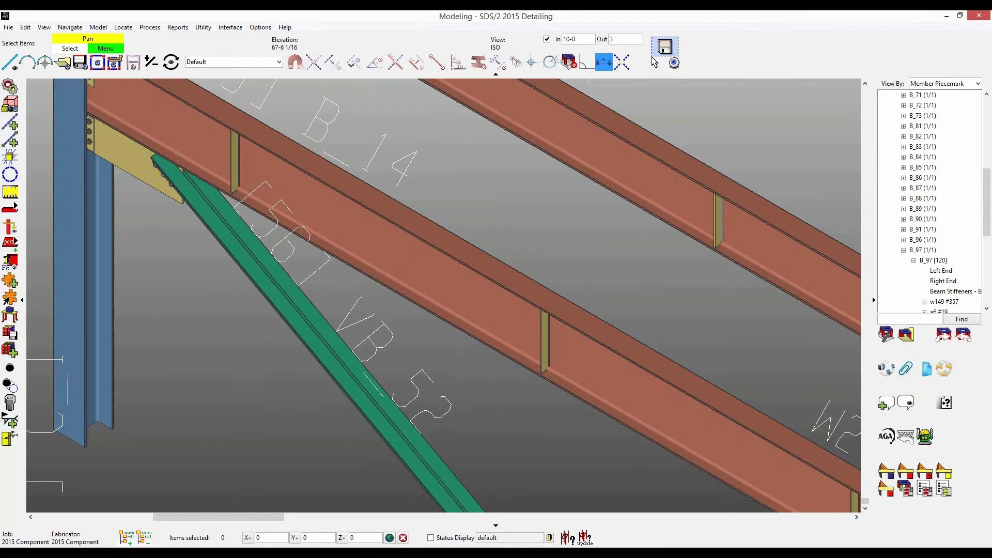
Step: Select every Beam Stiffeners - Beam component with the Component selection tool, examine them across the model, and clear the selection
scroll(371, 167, "down", 6)
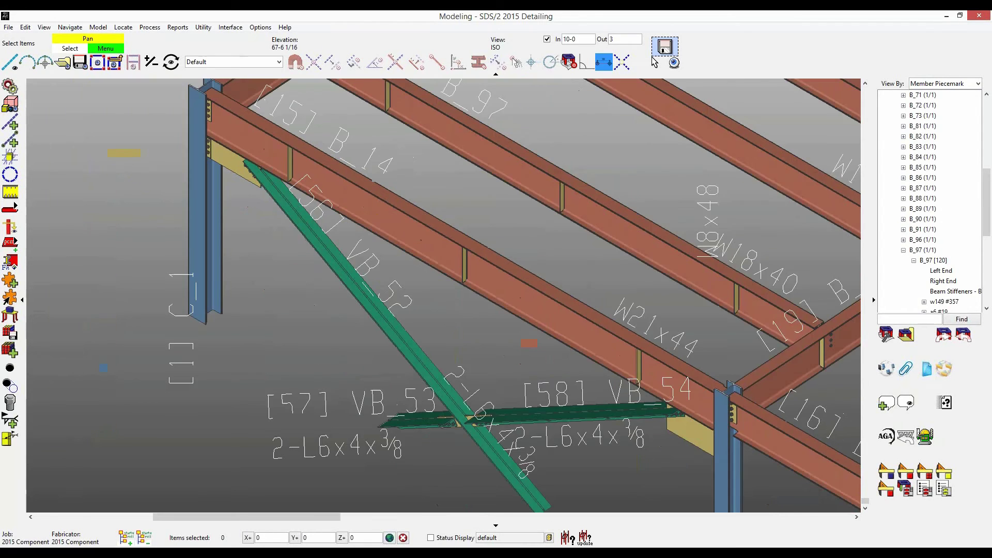
scroll(242, 208, "down", 2)
middle_click_drag(322, 200, 182, 192)
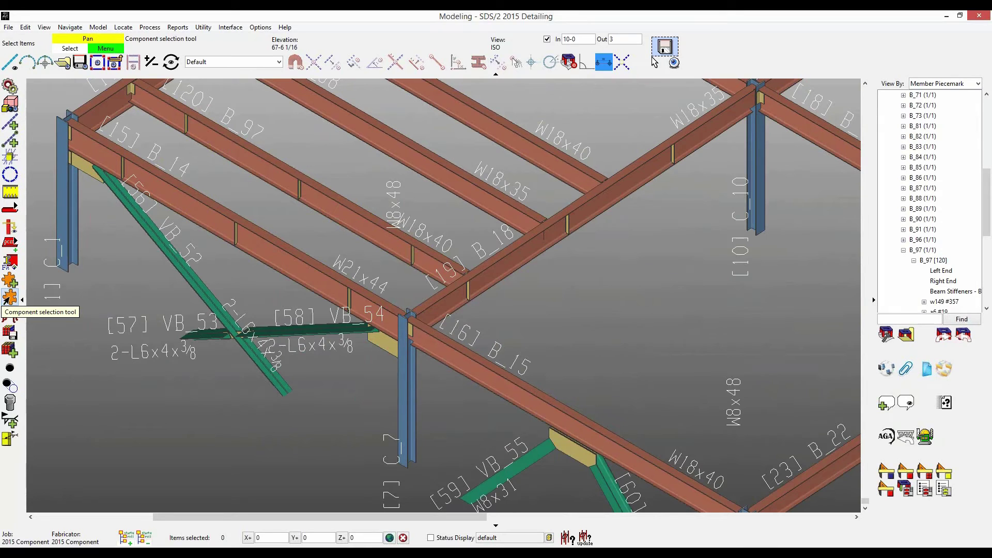
left_click(9, 297)
left_click_drag(500, 259, 515, 168)
left_click(593, 184)
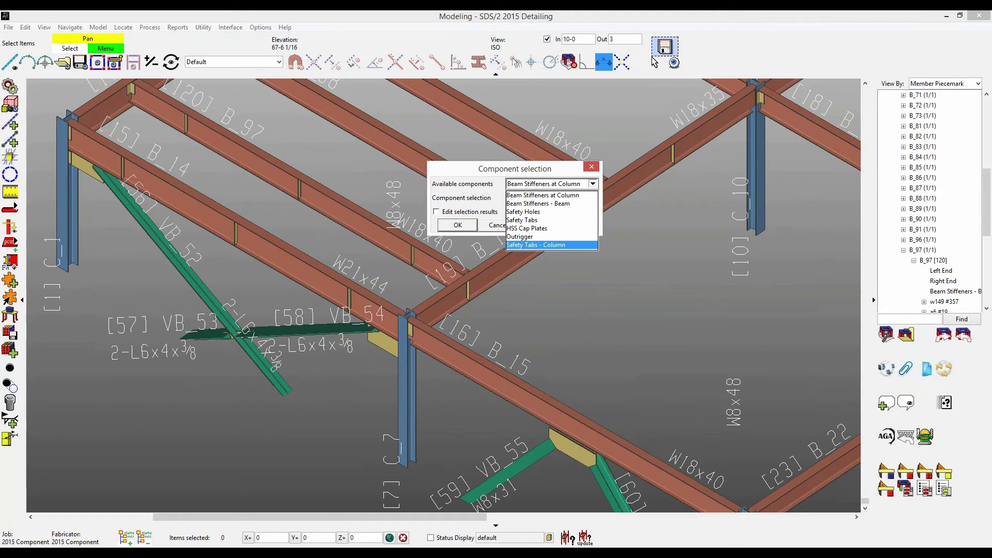
left_click(537, 203)
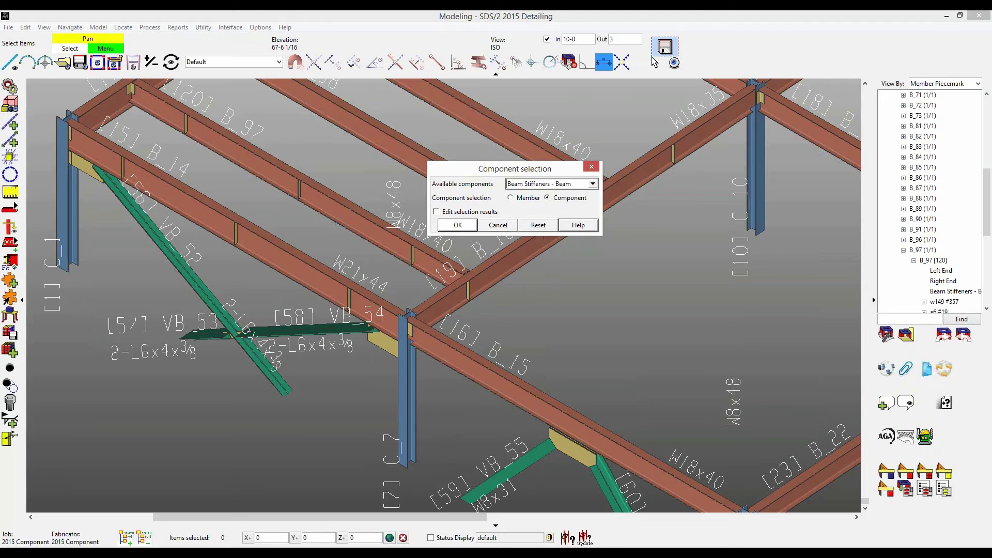
left_click(457, 225)
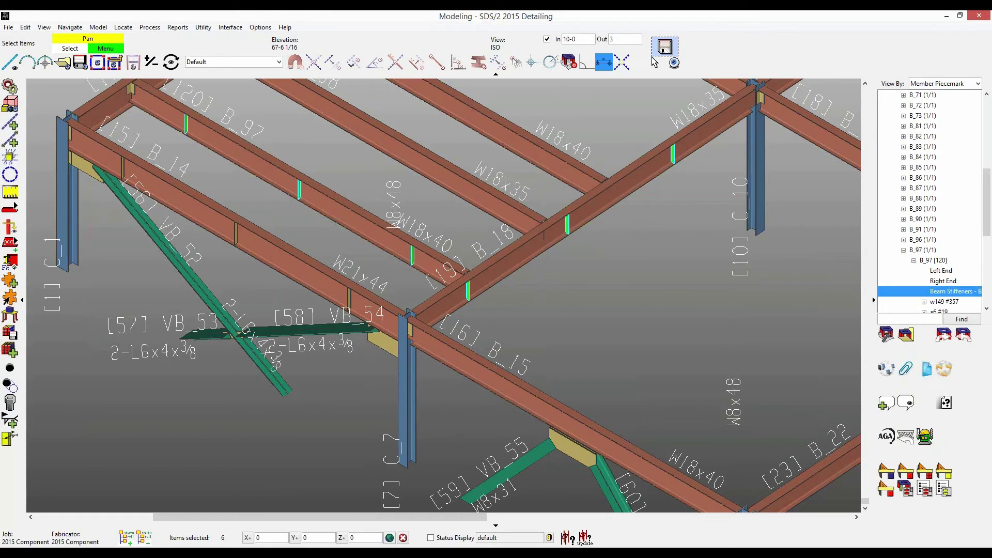
scroll(429, 217, "down", 7)
middle_click_drag(573, 202, 372, 152)
scroll(703, 289, "up", 4)
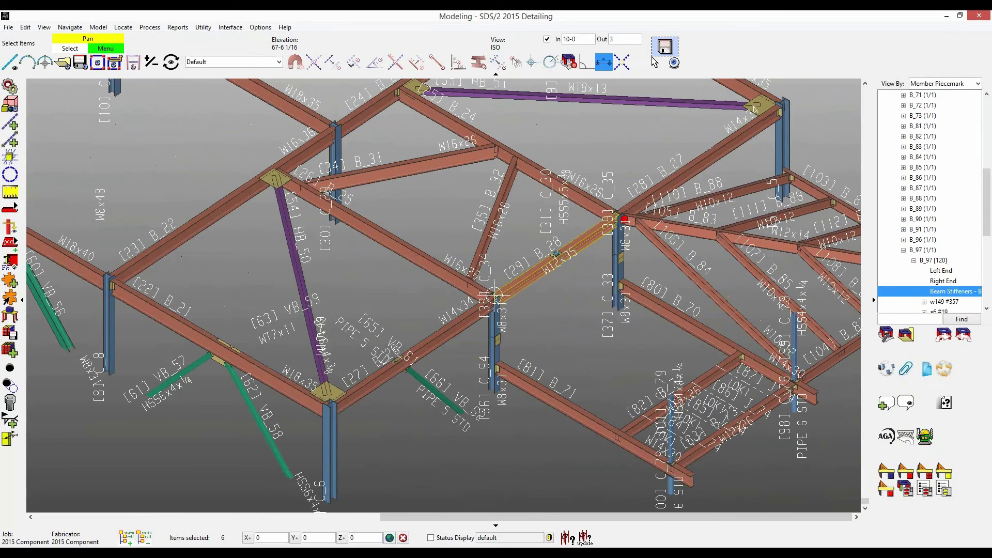
scroll(527, 287, "down", 6)
scroll(352, 283, "up", 5)
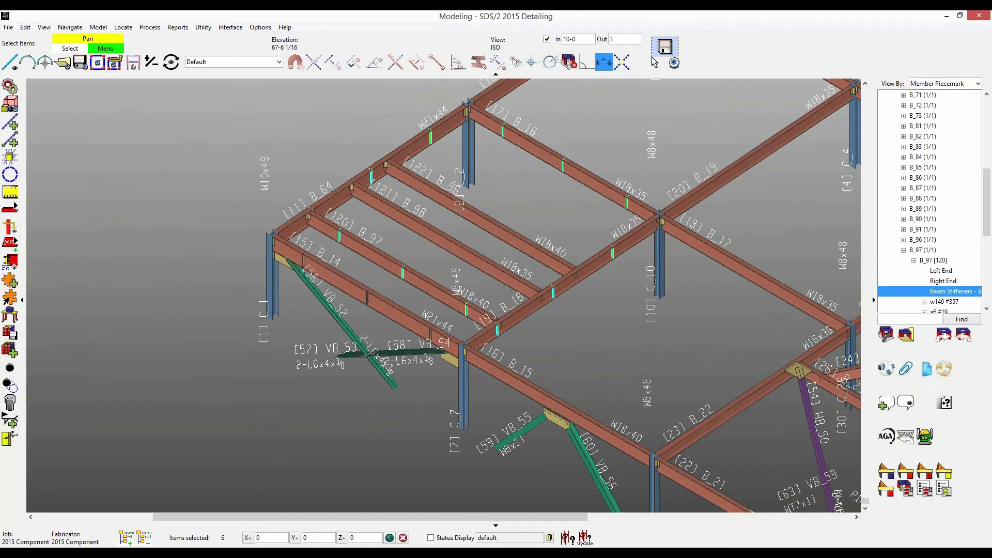
key("Escape")
Step: Try to select the Beam Stiffeners at Column components with Edit selection results turned on
left_click(10, 298)
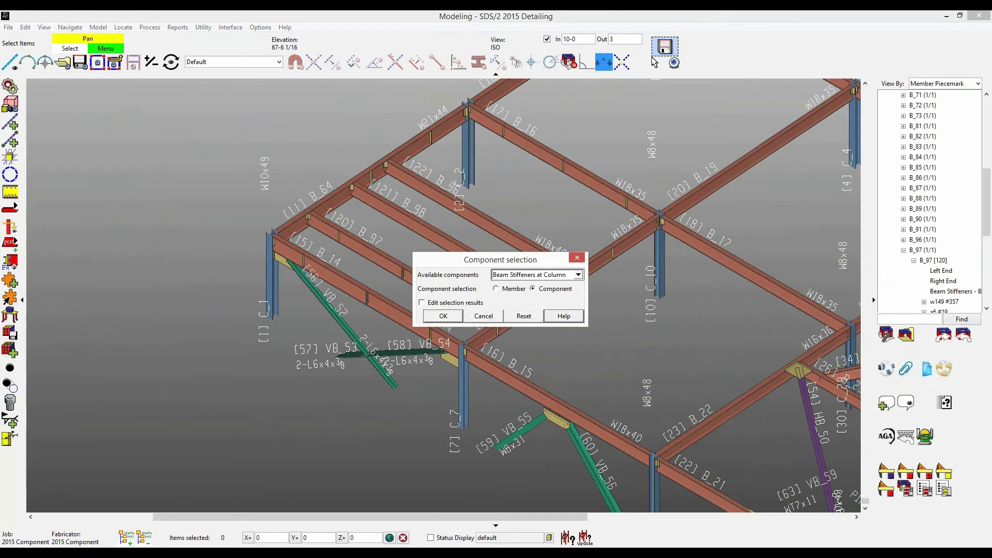
left_click(422, 302)
left_click(443, 316)
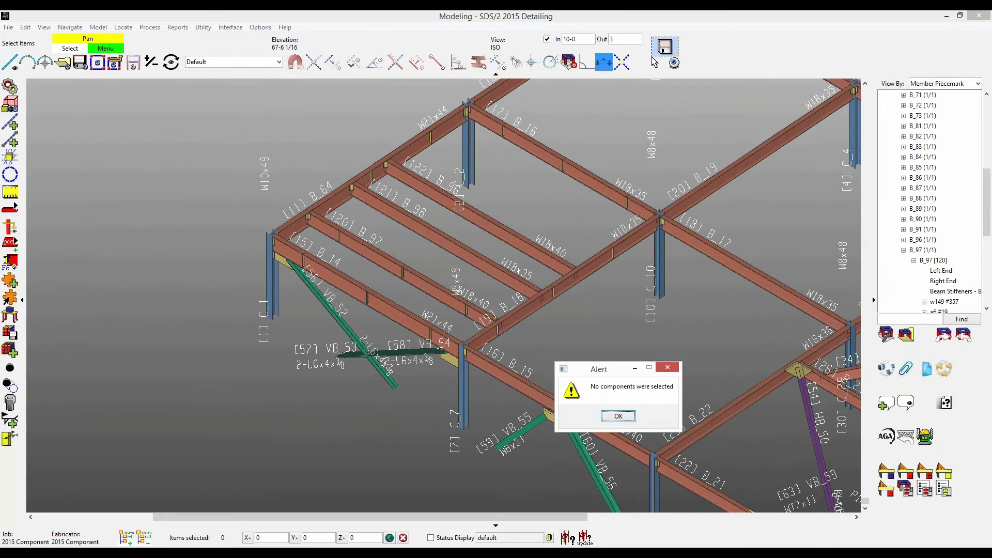
left_click(622, 417)
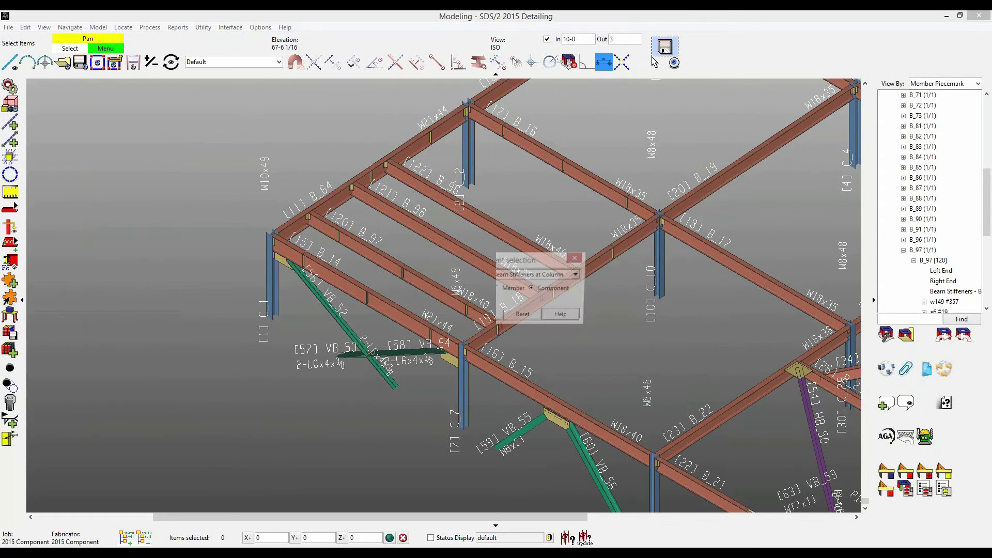
Step: Select all Beam Stiffeners - Beam components for editing and set their stiffener depth option to Top Flange User Depth
left_click(578, 275)
left_click(523, 294)
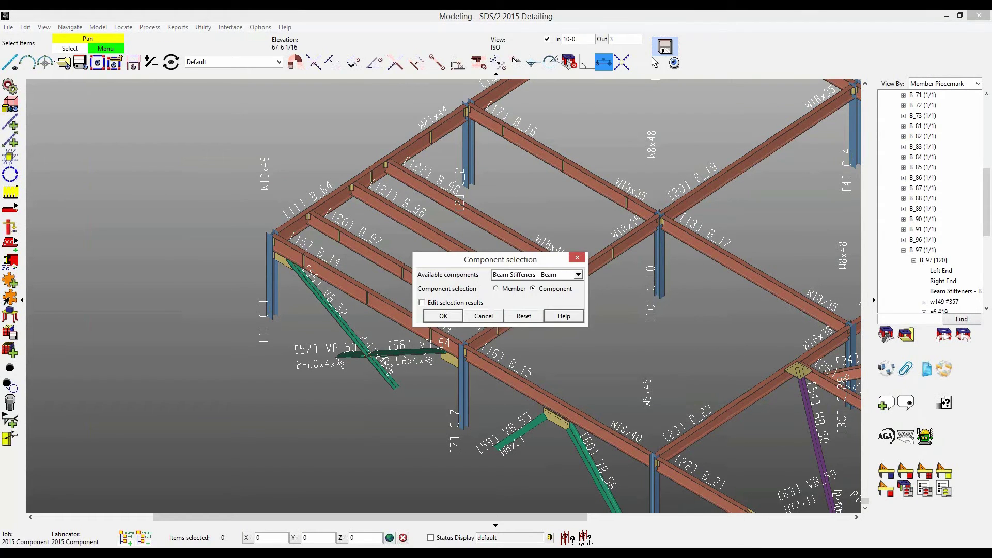
left_click(443, 315)
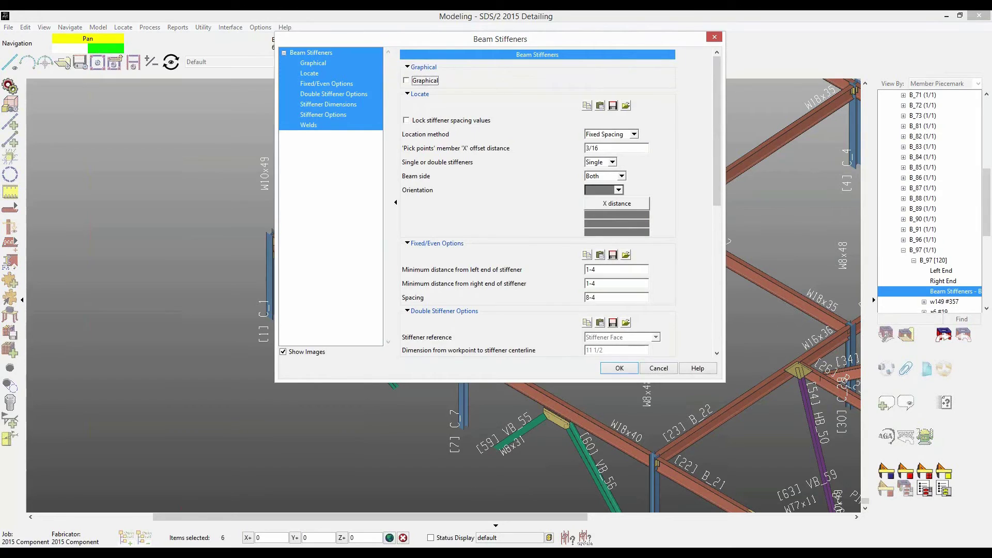
scroll(537, 202, "down", 10)
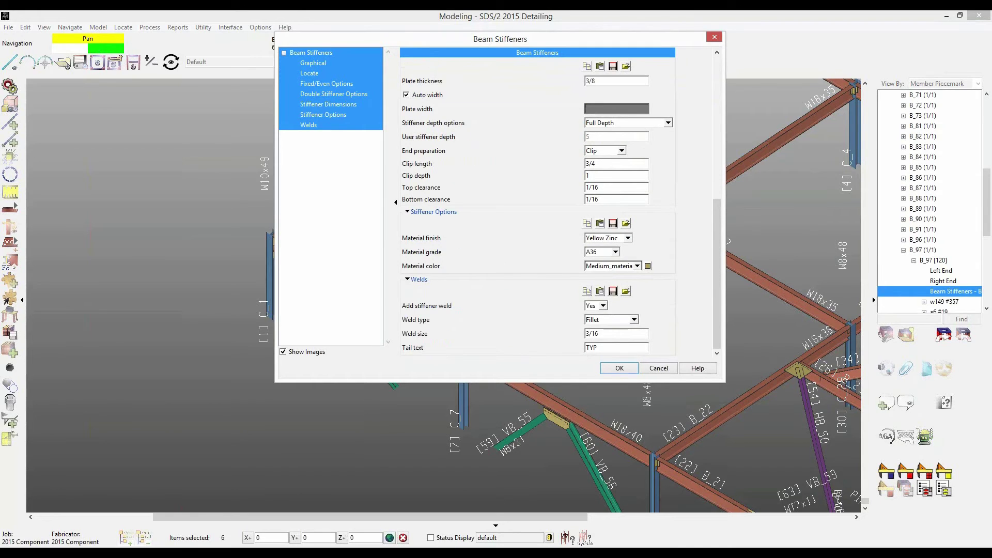
left_click(668, 123)
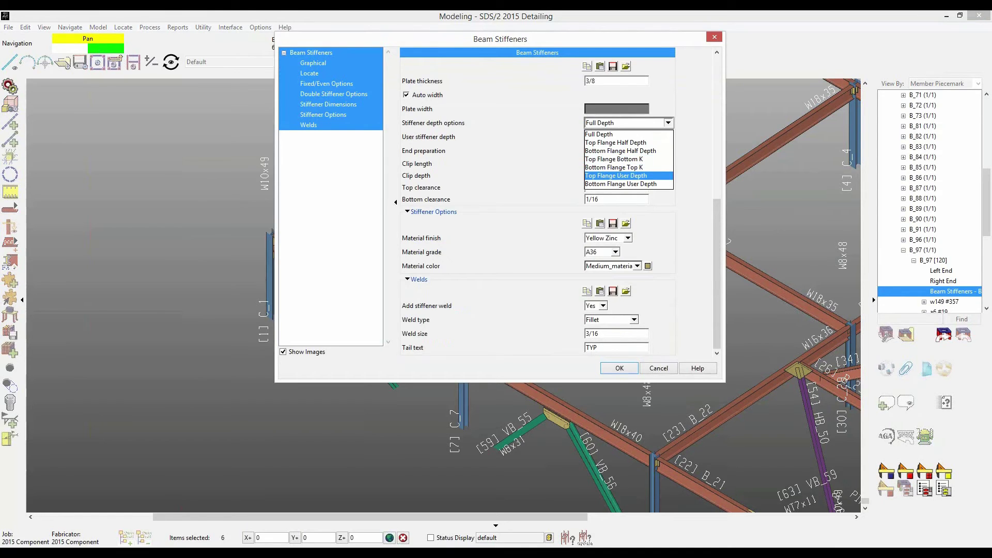
left_click(615, 176)
left_click(619, 368)
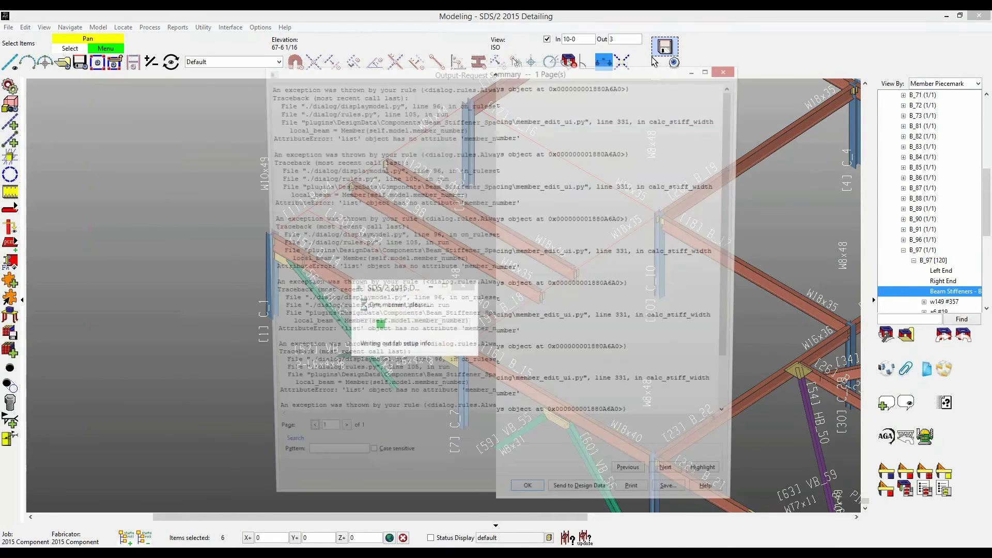
key("Return")
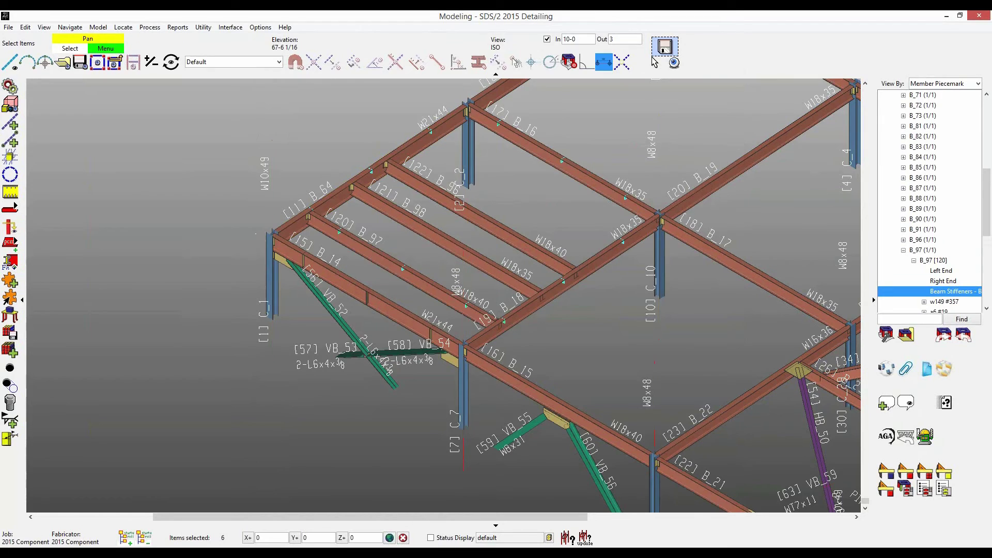
Step: Examine the edited stiffeners on beam B_16 and the neighbouring beams, and cancel the reopened component selection
scroll(554, 149, "up", 10)
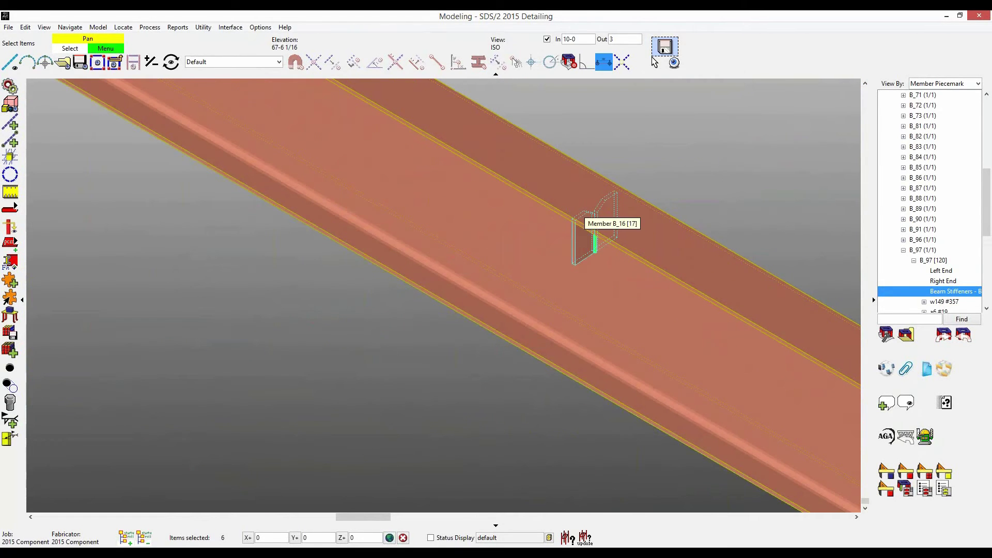
left_click(585, 235)
scroll(585, 235, "down", 5)
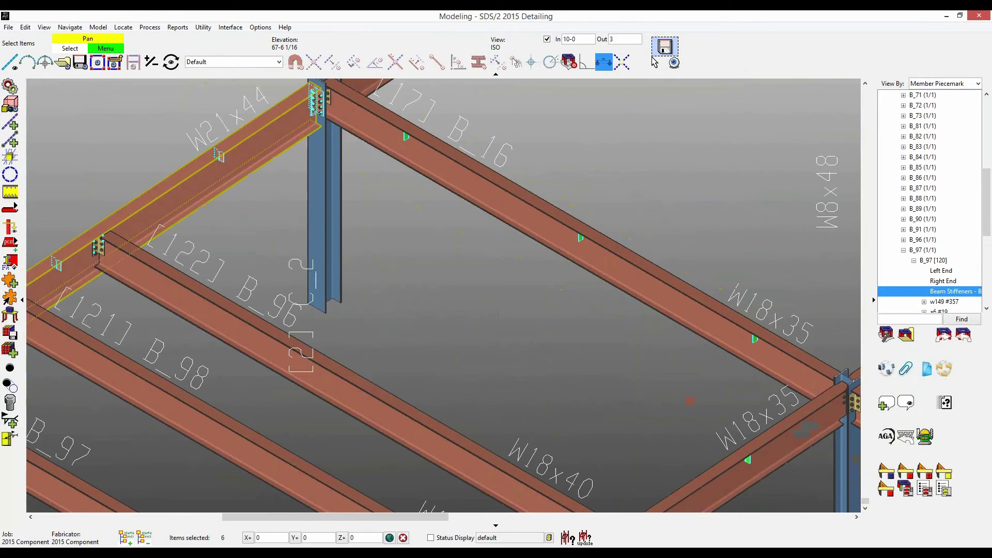
left_click(10, 297)
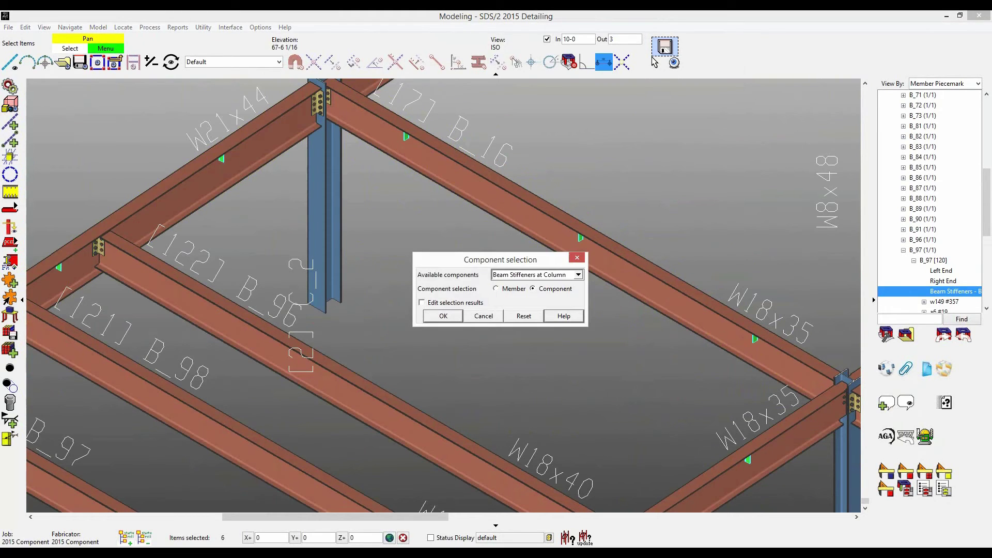
left_click(484, 316)
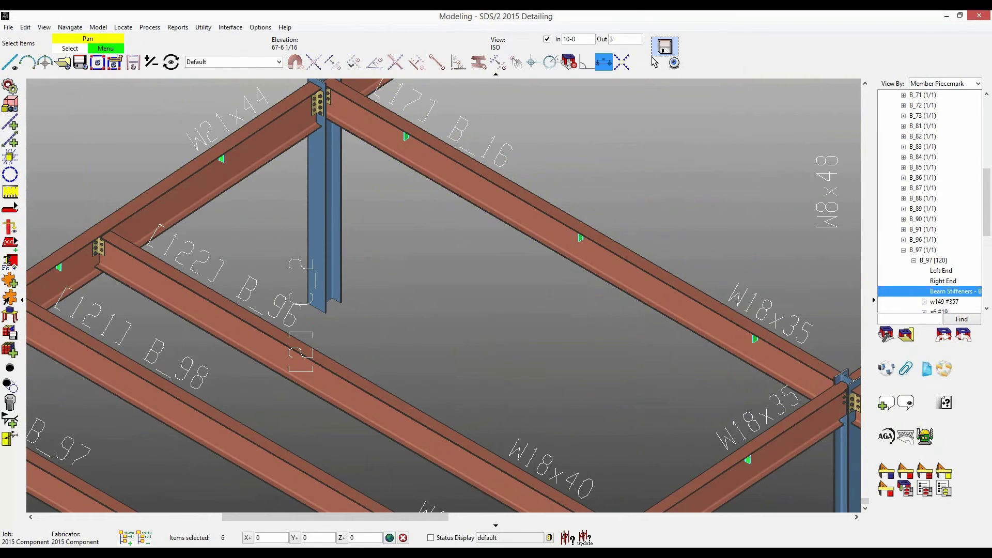
Step: Select all Beam Stiffeners - Beam components in the model with the Component selection tool
left_click(9, 297)
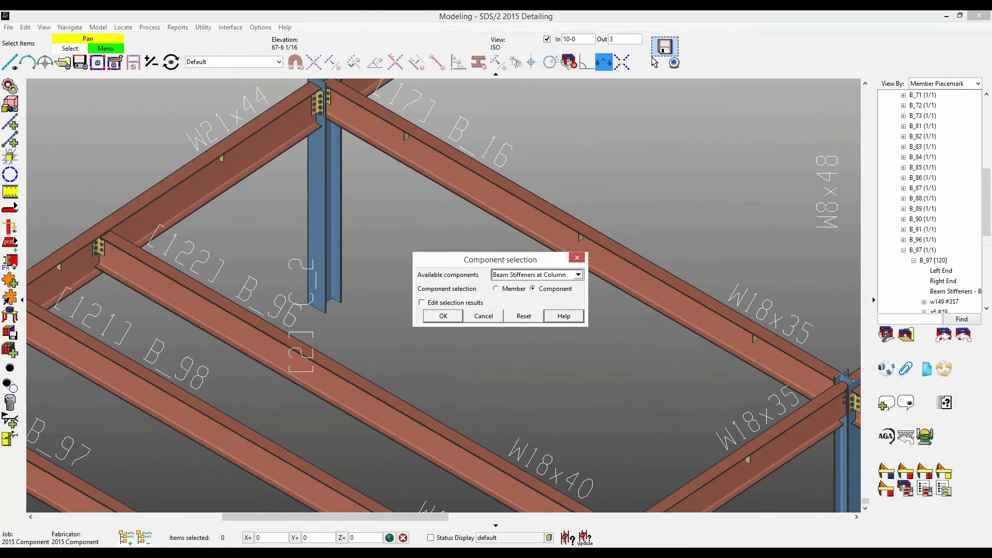
left_click(578, 274)
left_click(537, 294)
left_click(443, 315)
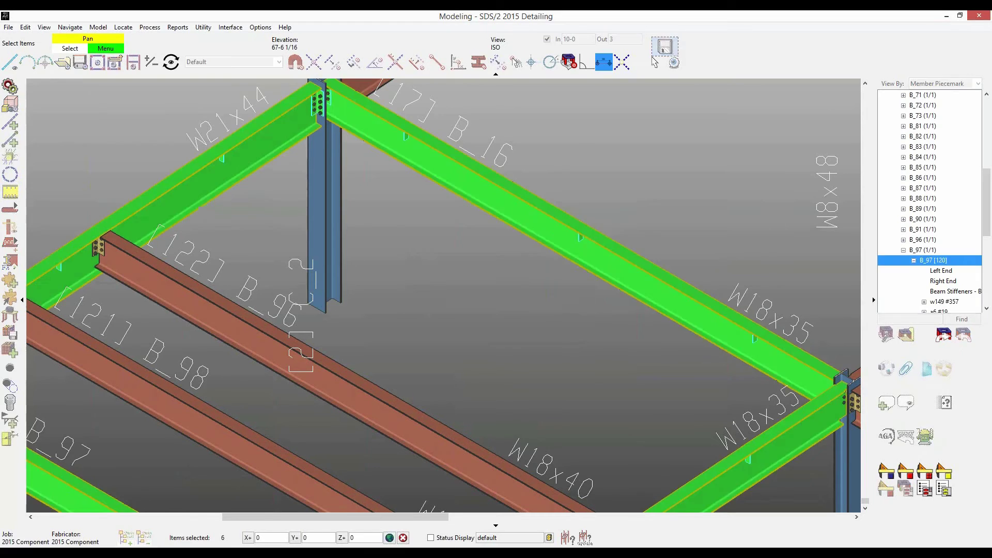
Step: Edit the selected beam stiffeners together and set their stiffener depth option to Full Depth
right_click(385, 209)
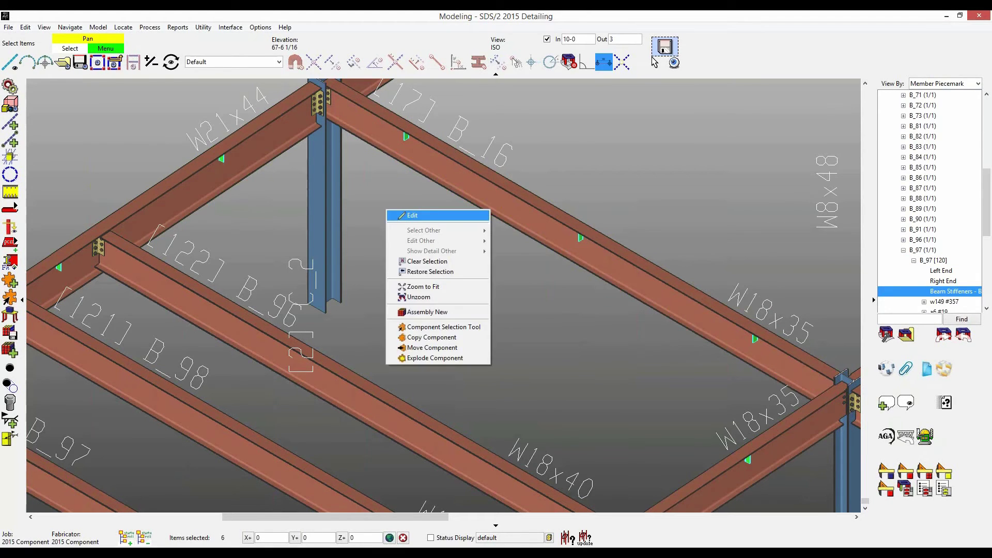
left_click(401, 213)
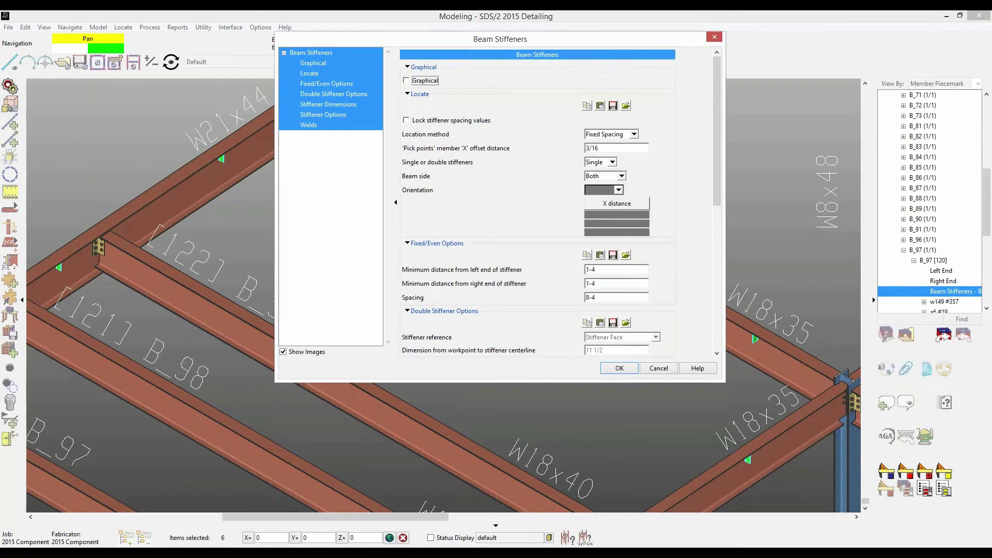
scroll(537, 206, "down", 5)
left_click(668, 152)
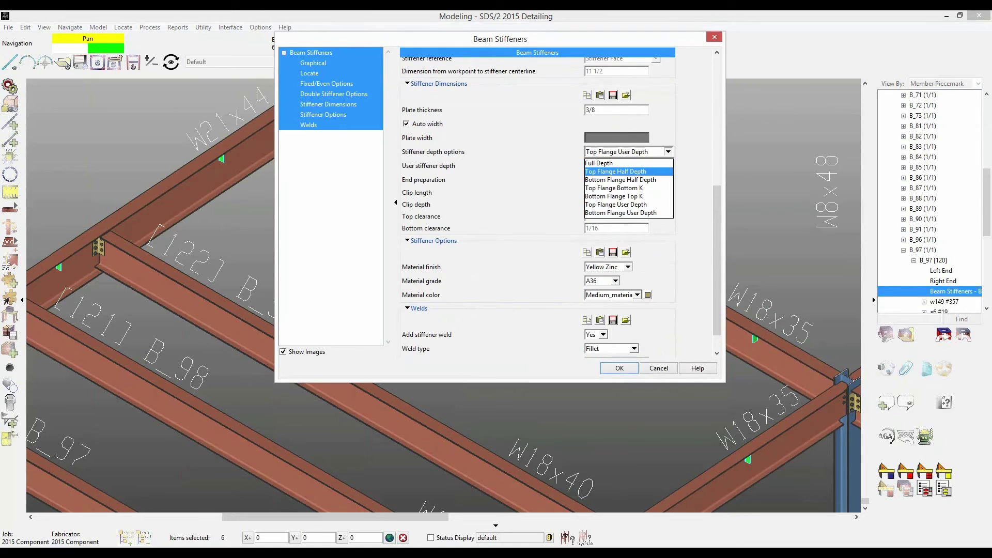
left_click(620, 162)
left_click(620, 368)
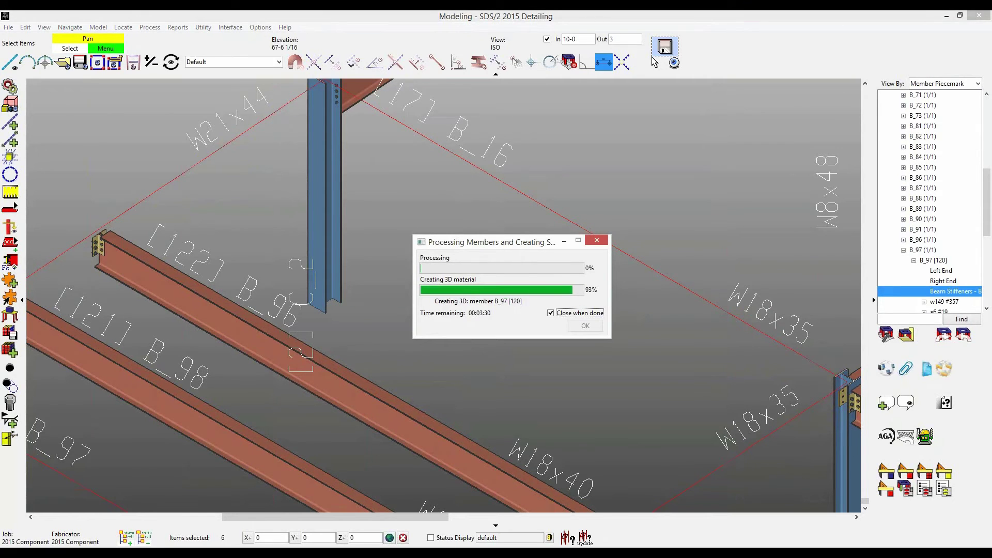
Step: Turn off the isometric view's In/Out depth limits and examine the full-depth stiffeners across the model
scroll(398, 163, "down", 4)
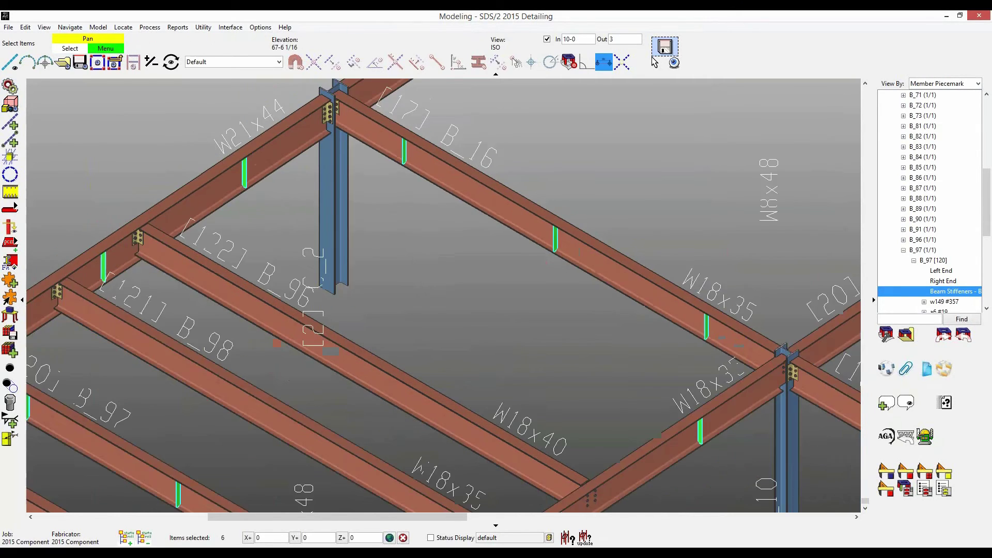
middle_click_drag(398, 162, 357, 82)
middle_click_drag(444, 310, 436, 269, "shift")
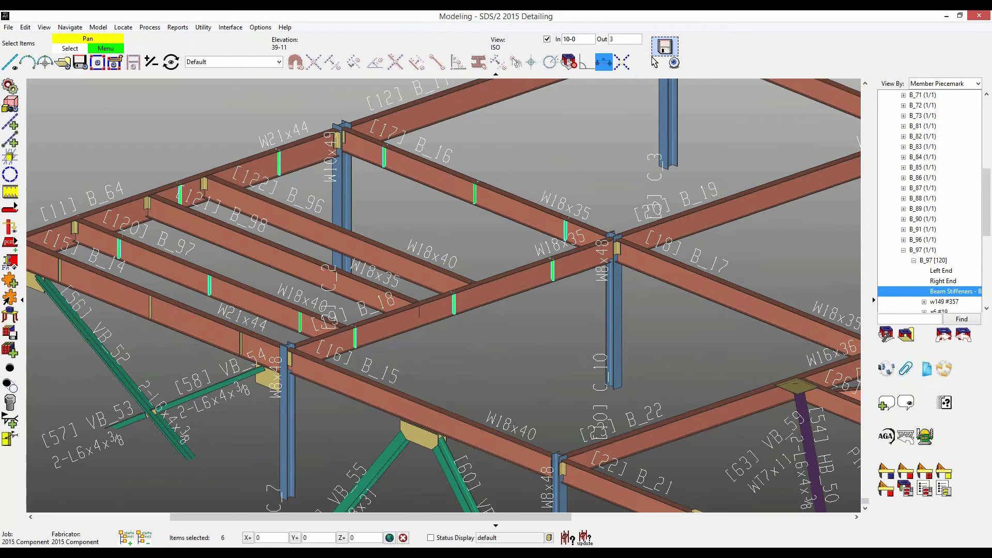
left_click(547, 39)
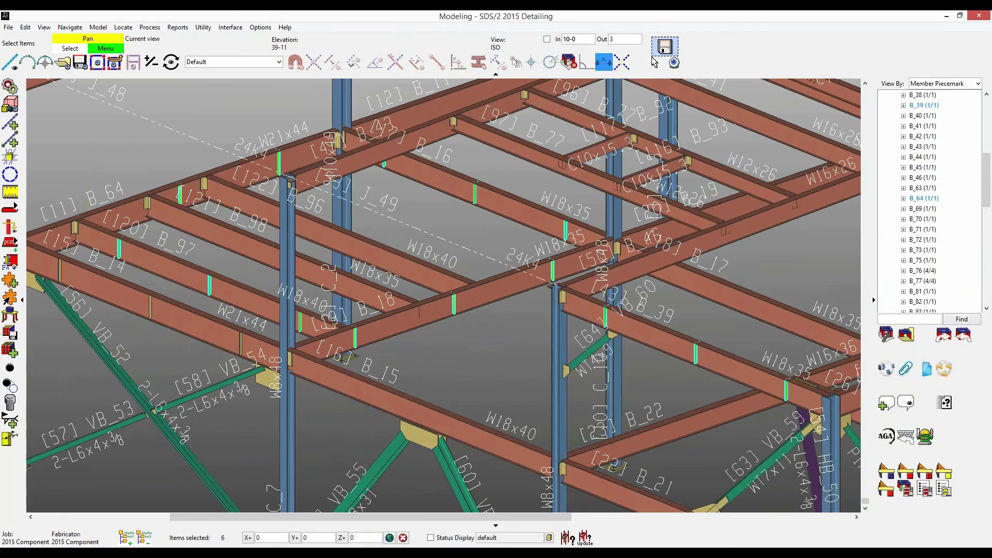
scroll(381, 227, "down", 3)
middle_click_drag(413, 292, 263, 238)
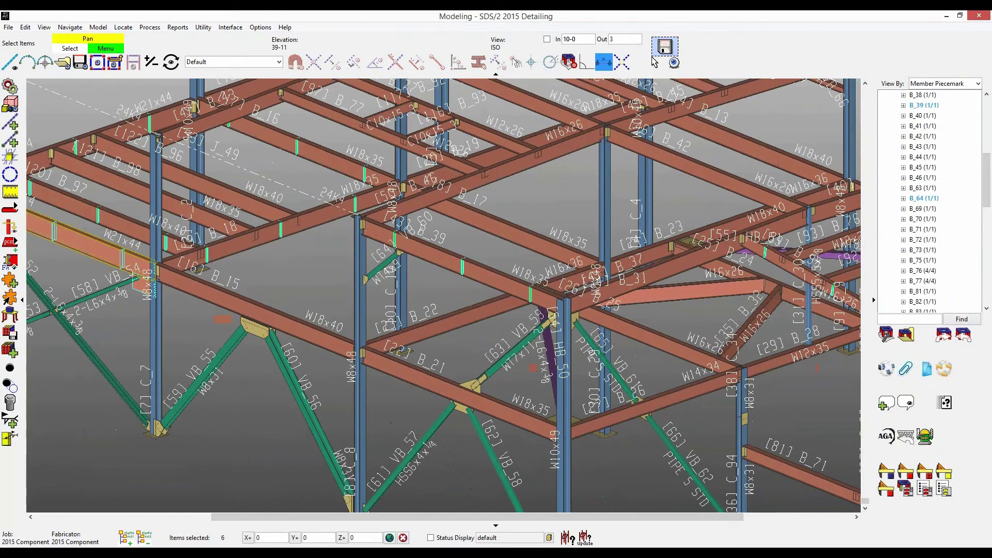
Step: Start adding a Beam Stiffeners at Column component to column C_30 where it stands on beam B_28
left_click(10, 280)
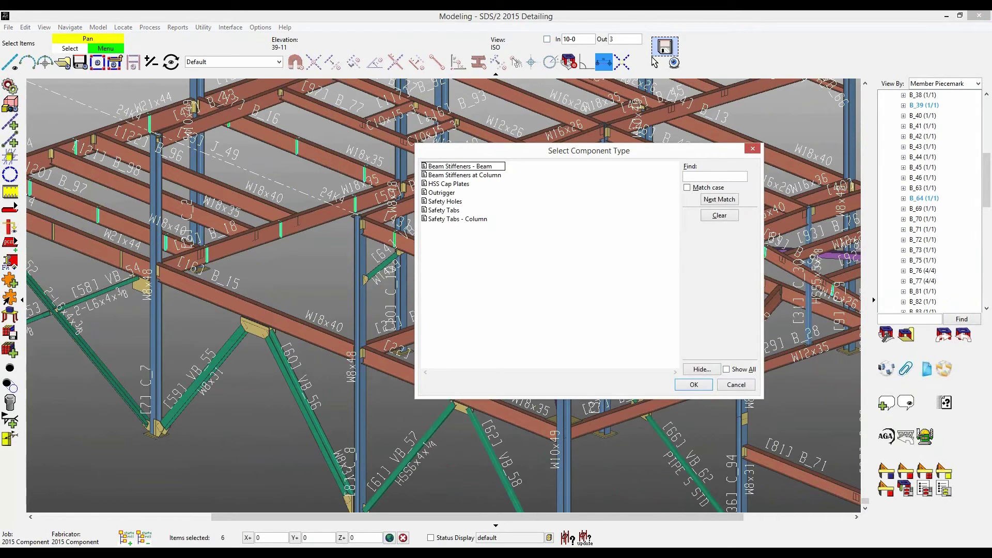
left_click(465, 175)
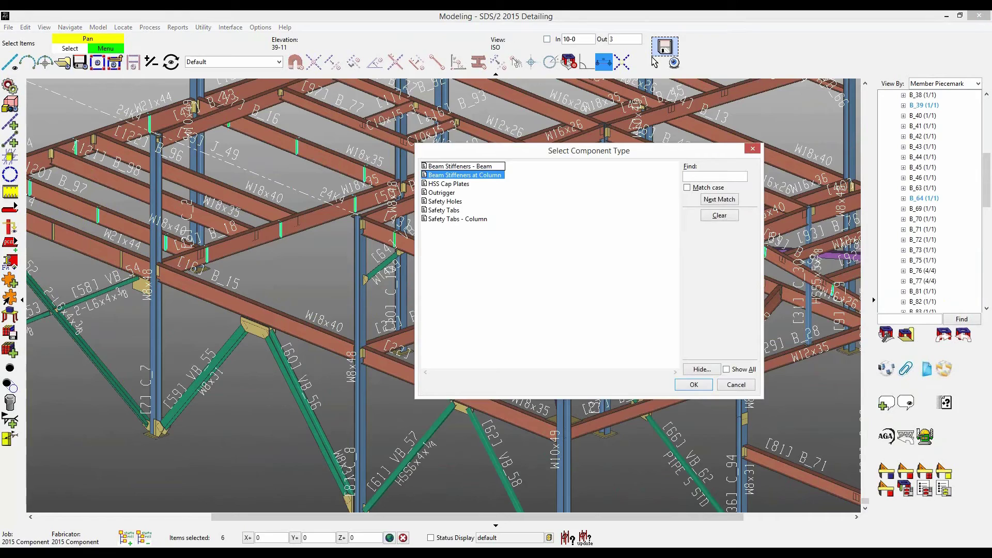
left_click(694, 385)
scroll(693, 293, "down", 3)
scroll(694, 293, "up", 3)
scroll(620, 316, "up", 7)
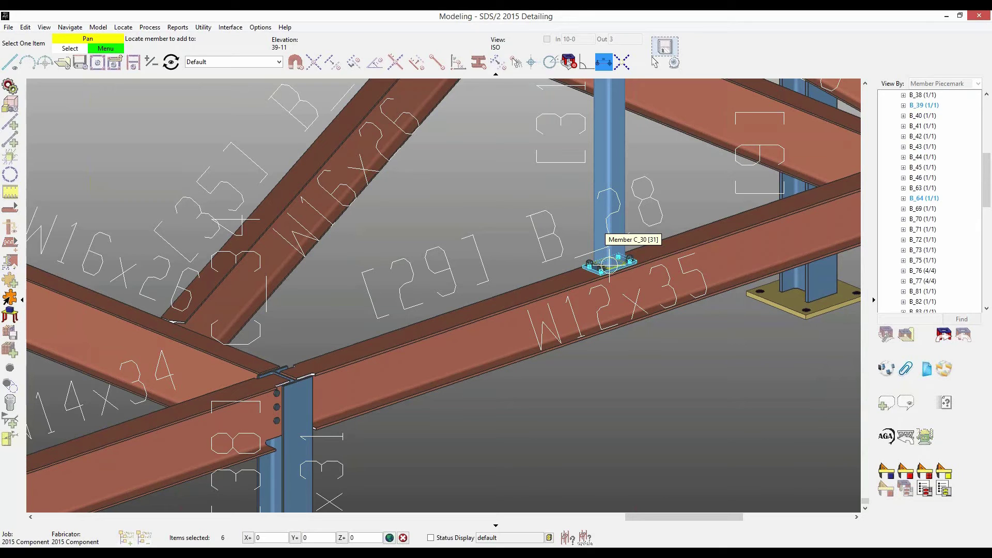
left_click(609, 265)
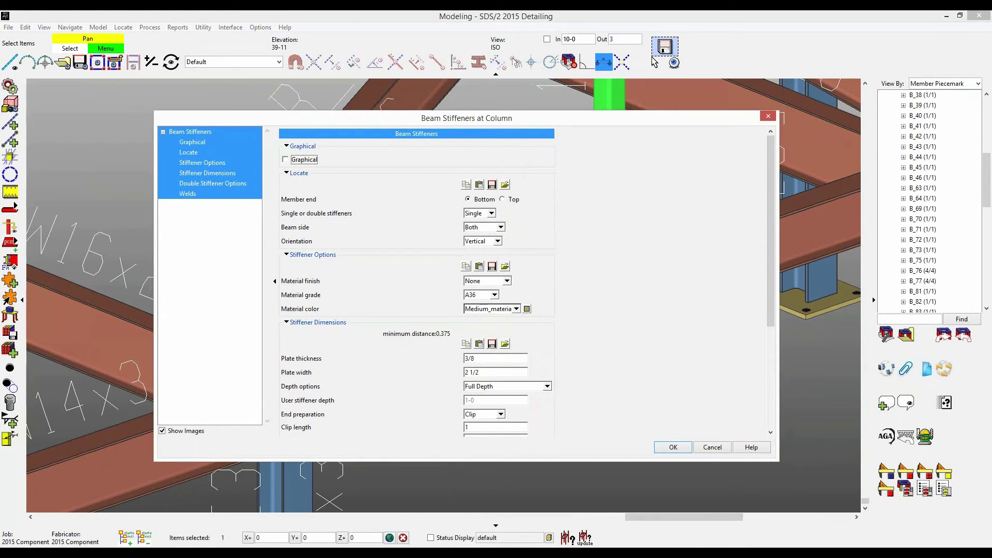
Step: Set the column's beam stiffeners to Double, create them on beam B_28, and clear the selection
left_click(491, 213)
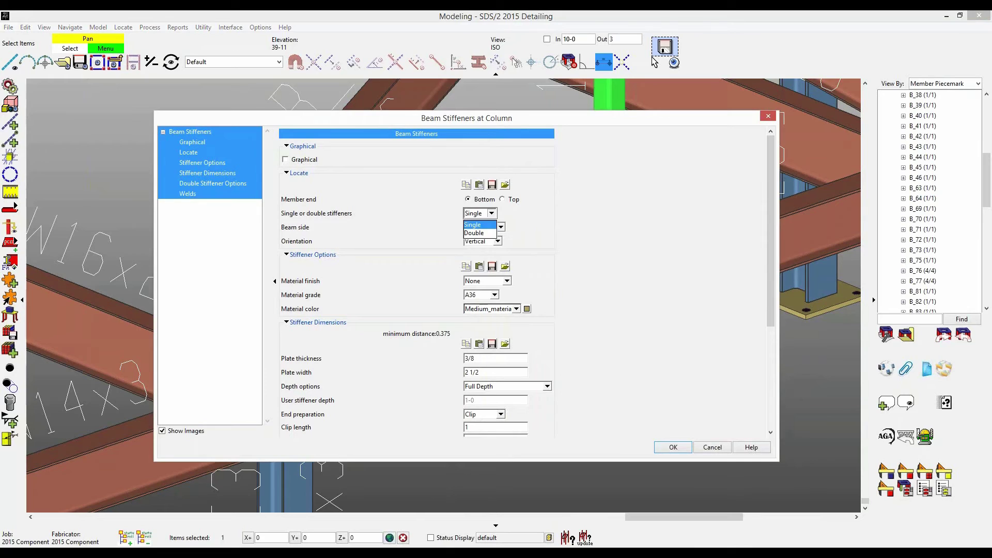
left_click(475, 233)
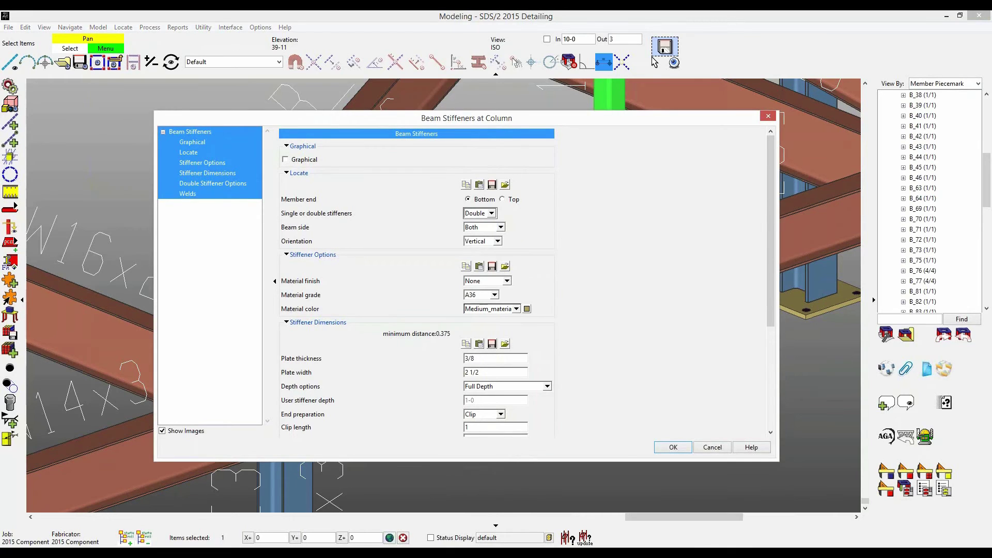
scroll(517, 281, "down", 5)
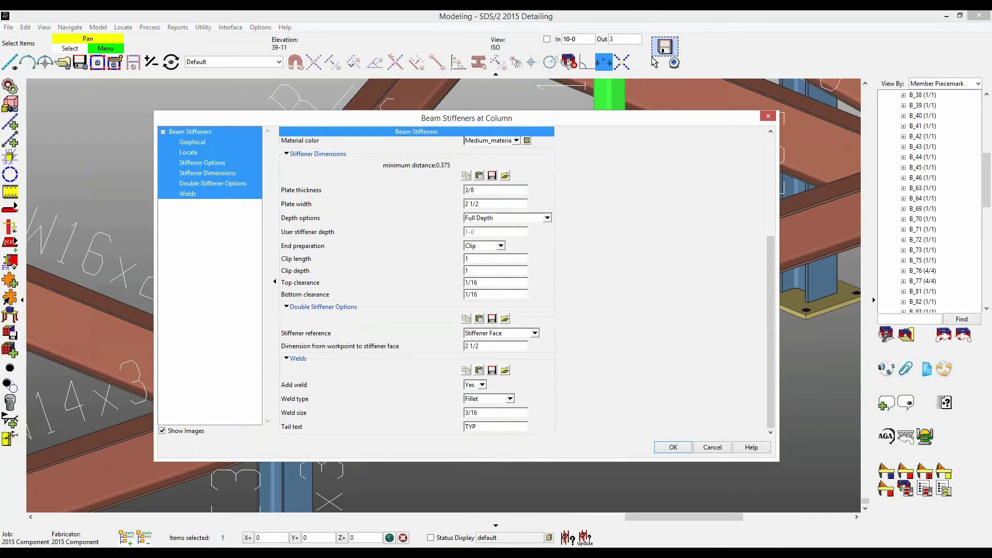
left_click(673, 447)
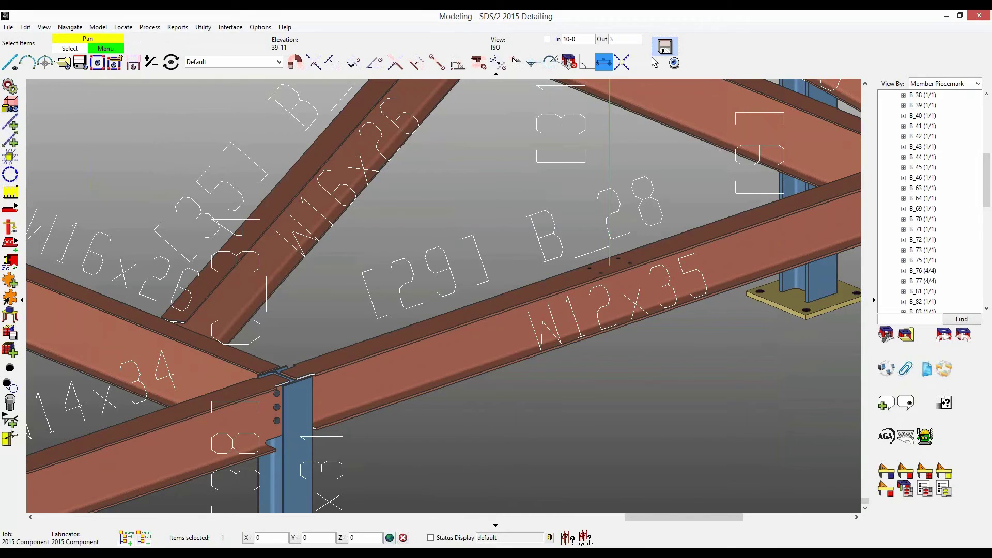
scroll(606, 263, "down", 1)
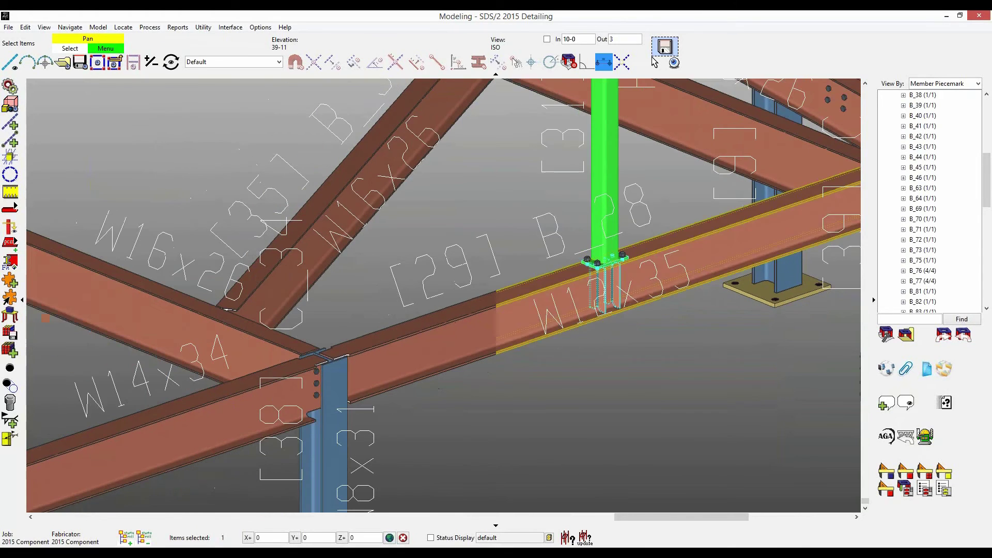
scroll(605, 268, "up", 3)
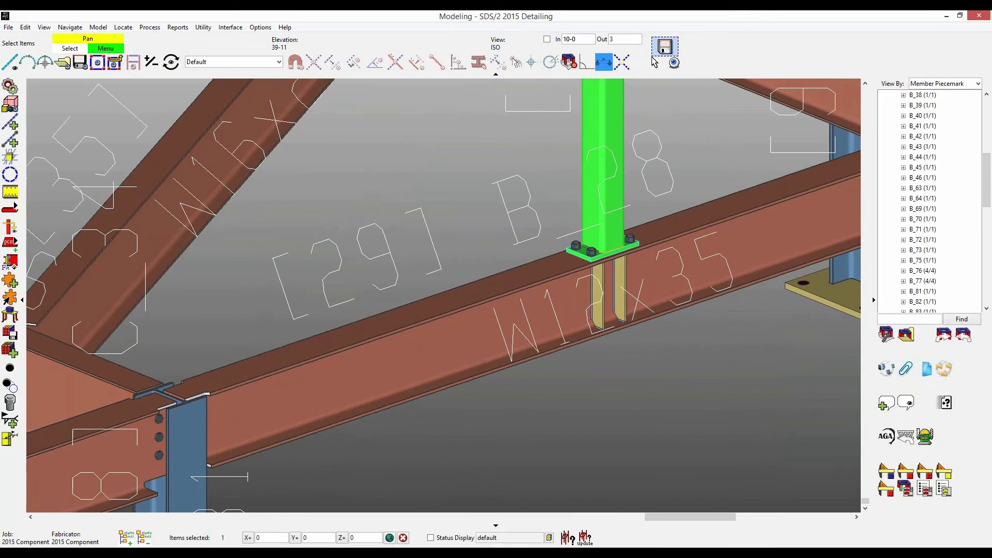
left_click(513, 197)
Step: Start adding an HSS Cap Plates component to column C_30 near its upper end
scroll(513, 196, "down", 3)
middle_click_drag(563, 224, 652, 279)
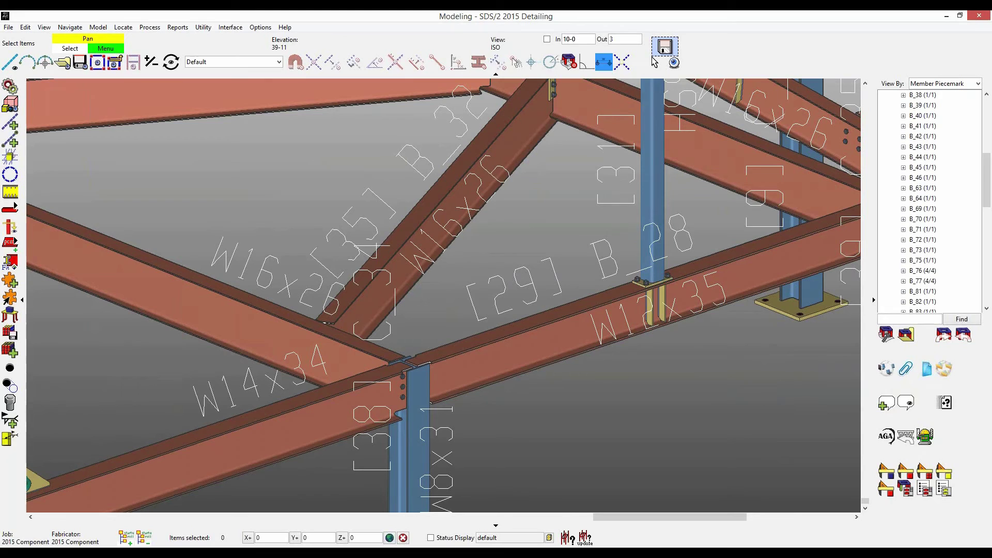
left_click(10, 280)
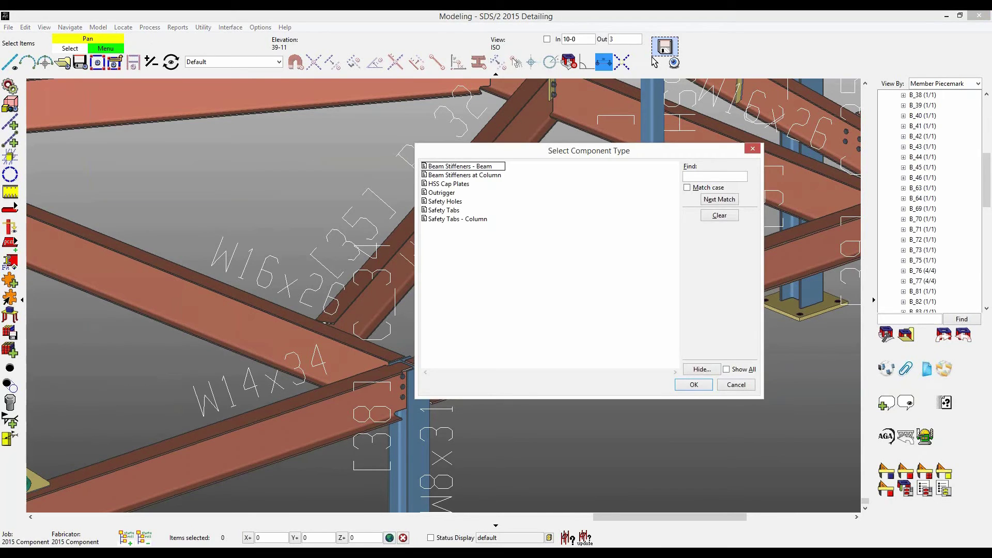
left_click(448, 184)
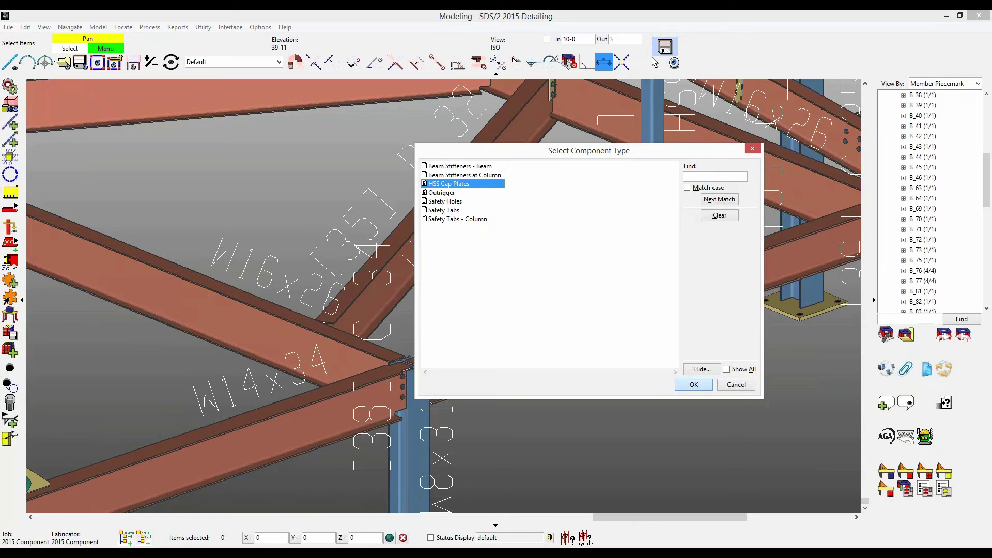
key("Return")
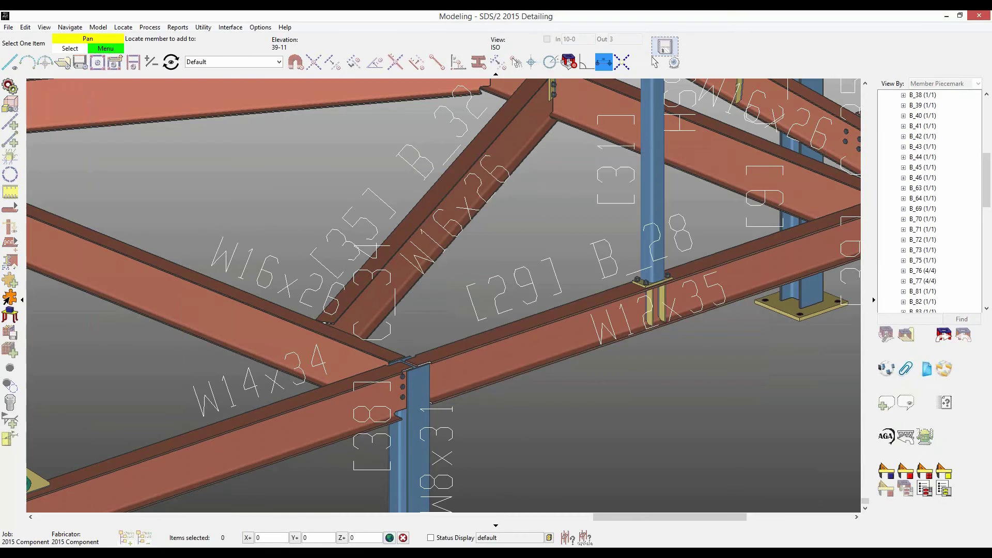
scroll(443, 296, "down", 6)
scroll(443, 296, "up", 3)
scroll(519, 161, "up", 5)
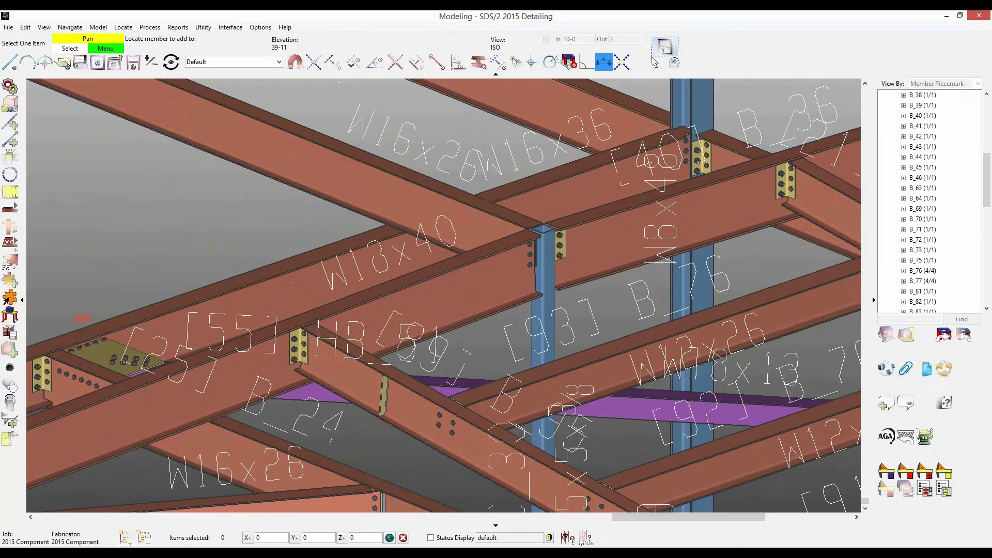
left_click(559, 362)
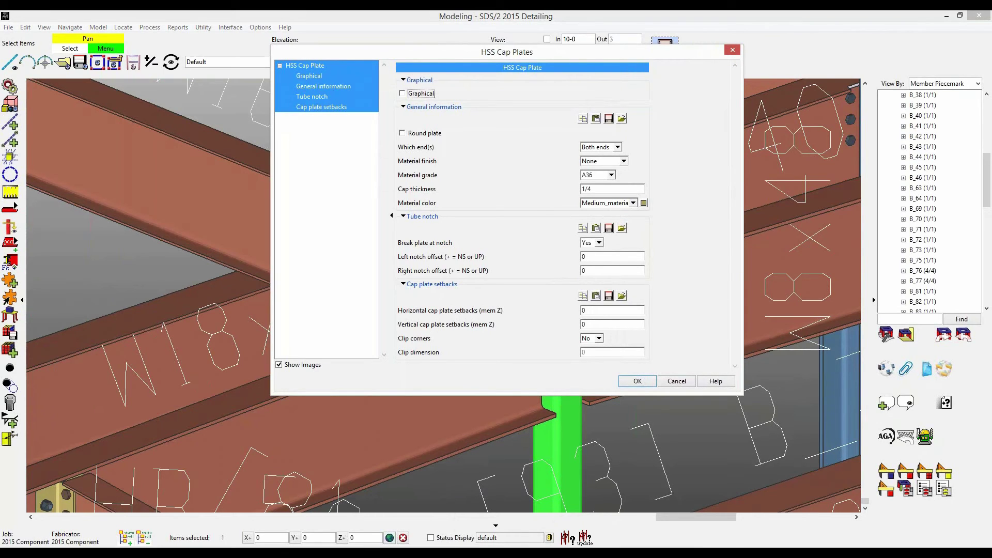
Step: Set the cap plate to the Right end of the column and create it
left_click(617, 147)
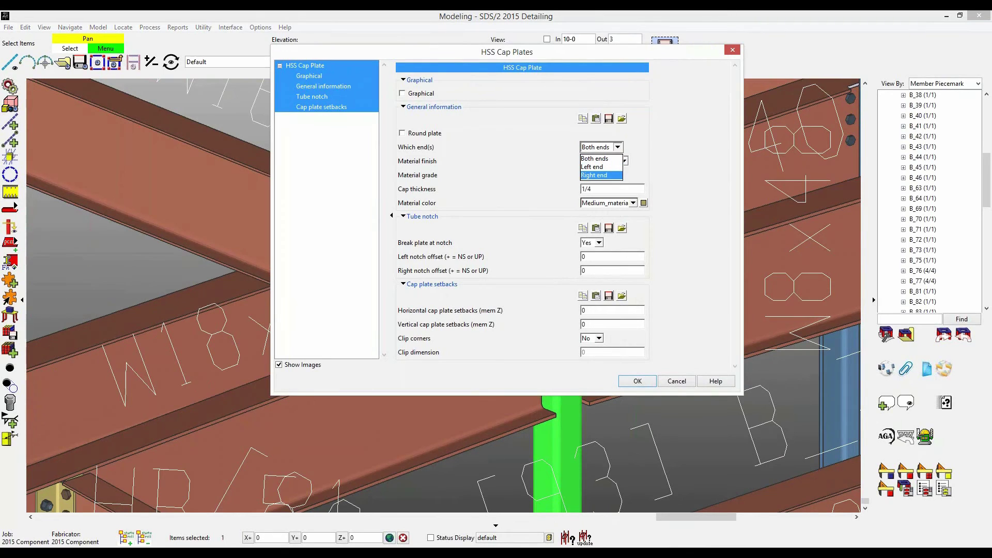
key("Return")
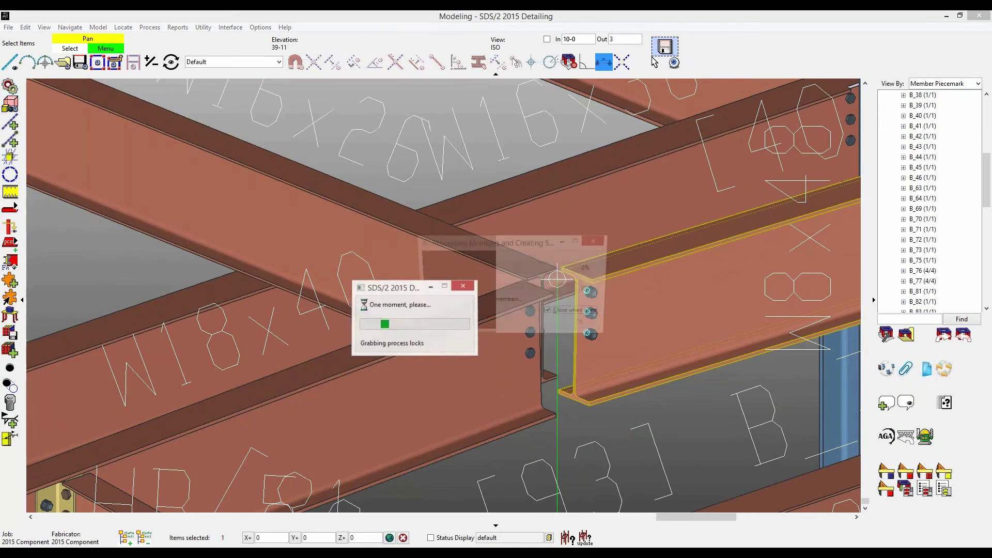
scroll(558, 284, "up", 8)
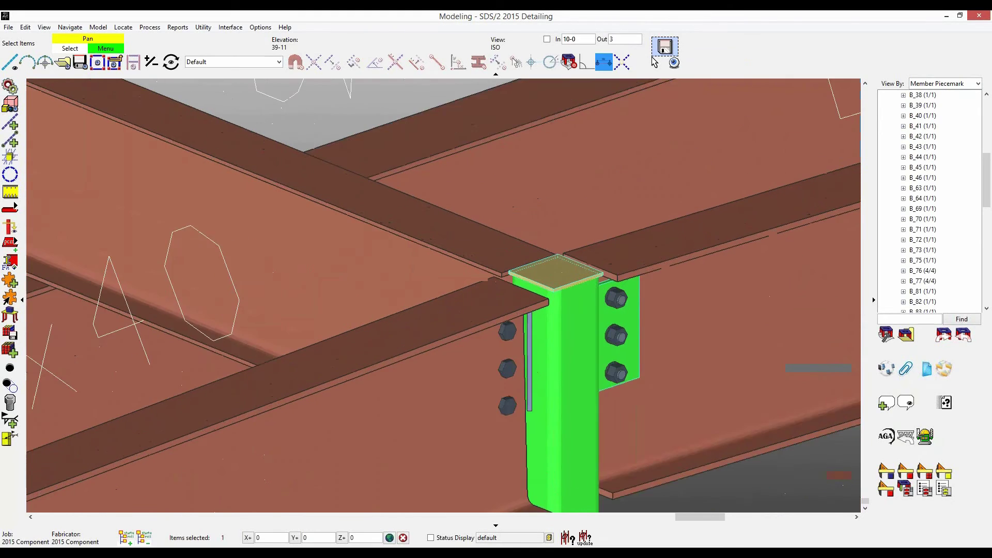
Step: Start adding an HSS Cap Plates component to brace VB_57 where it meets the gusset beneath beam B_21
scroll(557, 264, "down", 9)
scroll(552, 246, "down", 5)
middle_click_drag(331, 351, 628, 183)
middle_click_drag(439, 310, 495, 249)
middle_click_drag(261, 382, 443, 238)
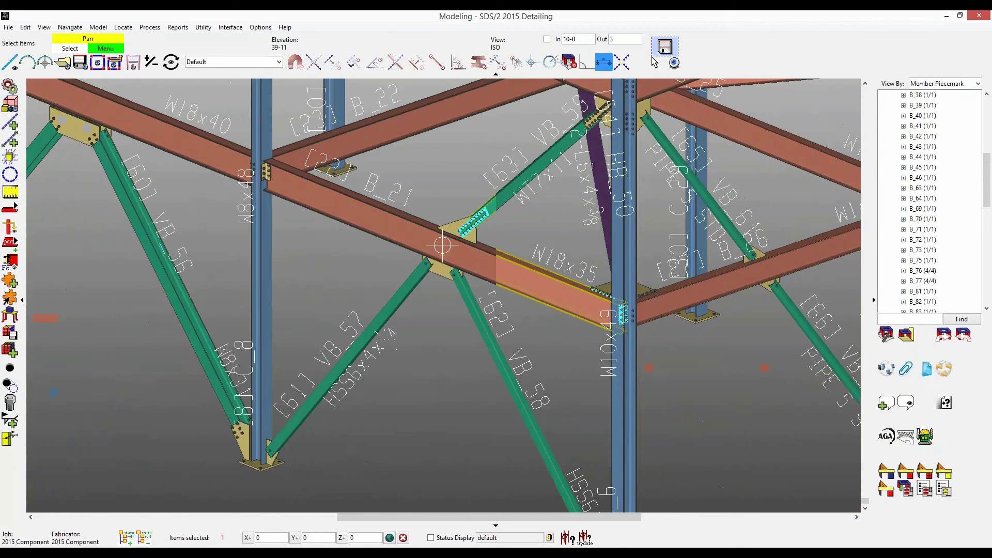
scroll(427, 264, "up", 7)
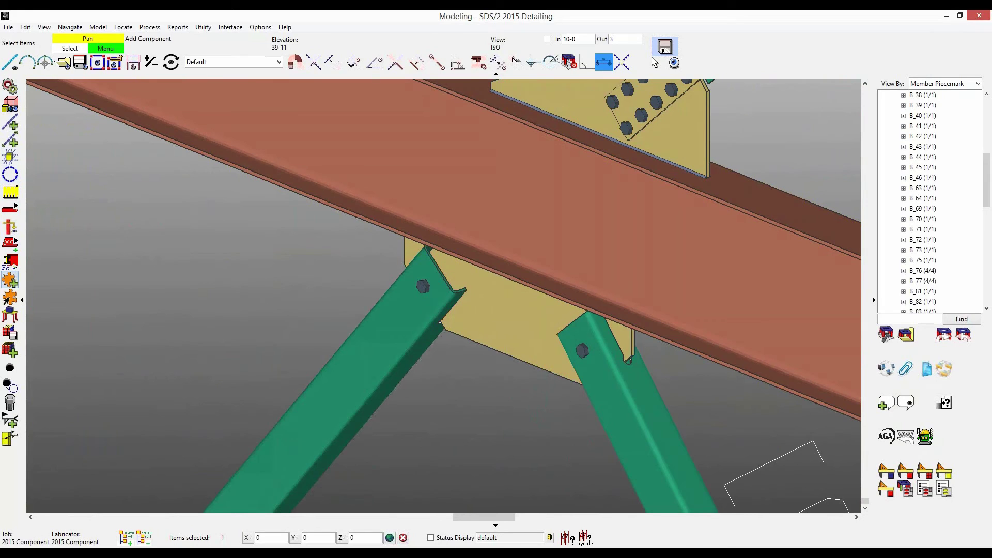
left_click(10, 281)
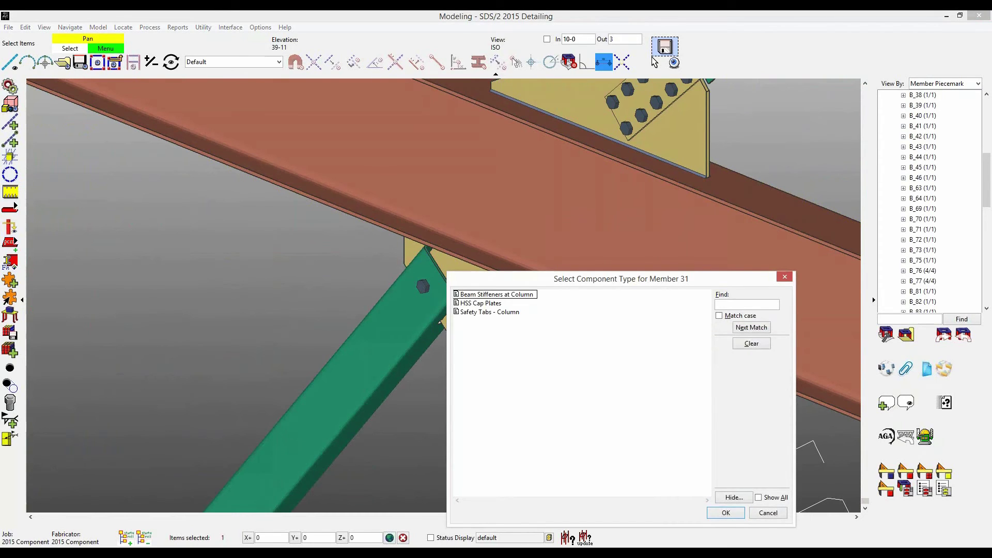
left_click(768, 513)
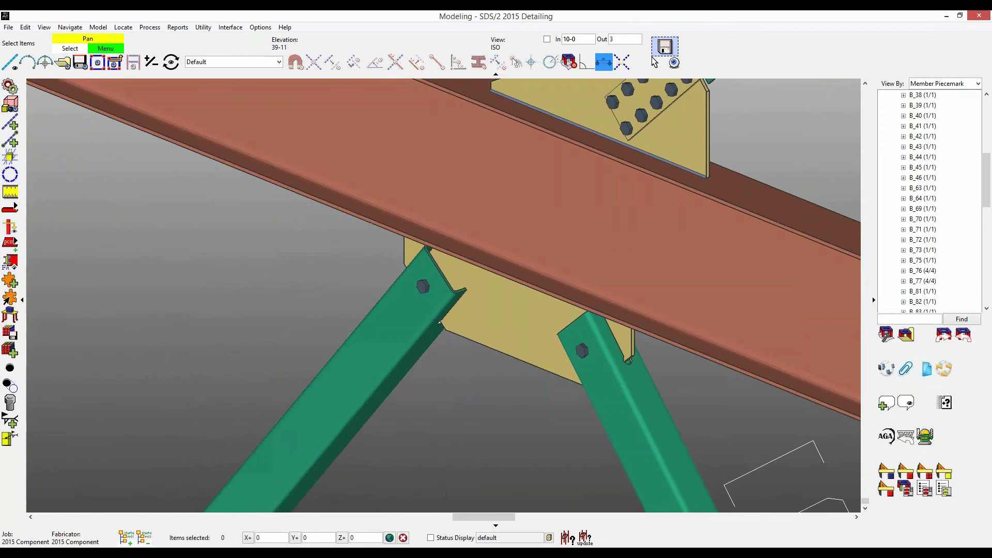
left_click(10, 281)
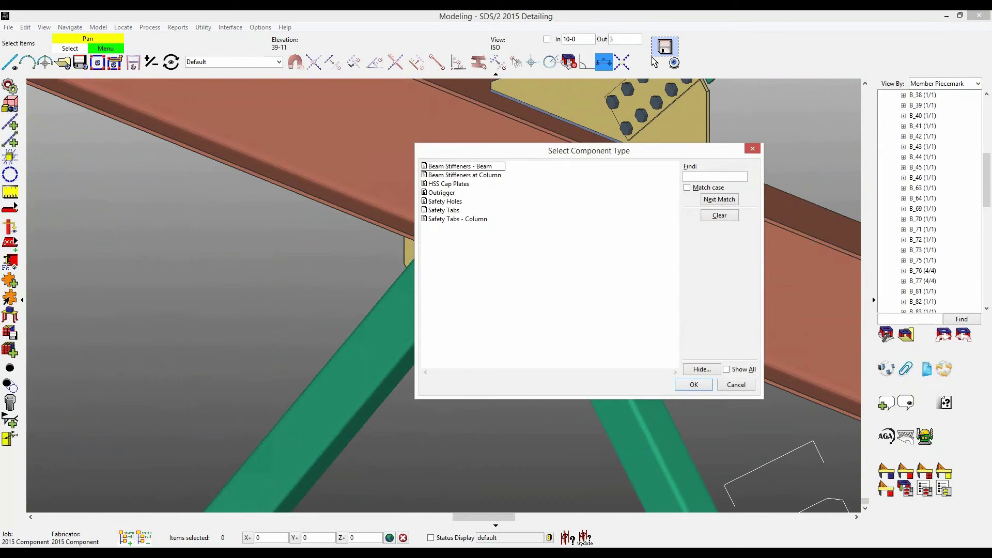
left_click(449, 184)
left_click(693, 385)
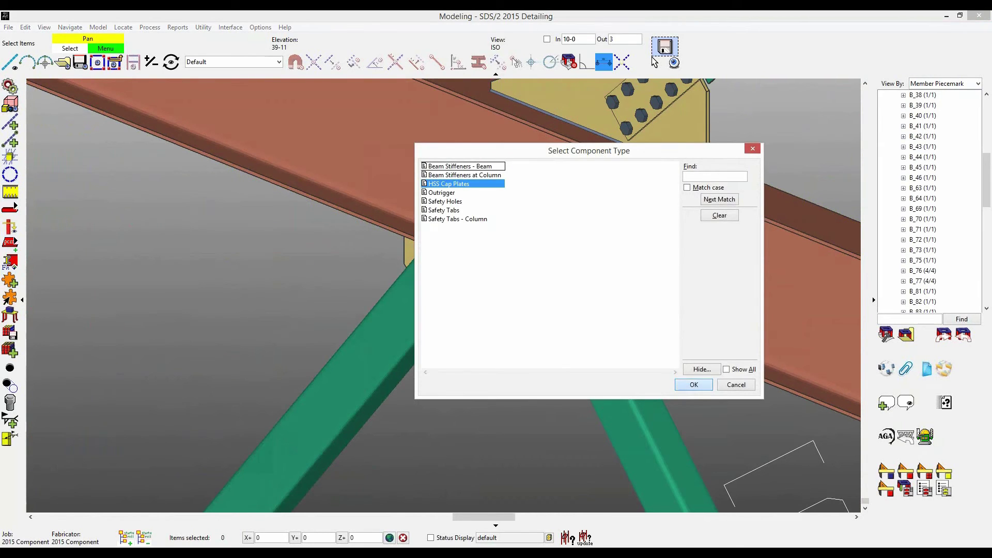
left_click(361, 356)
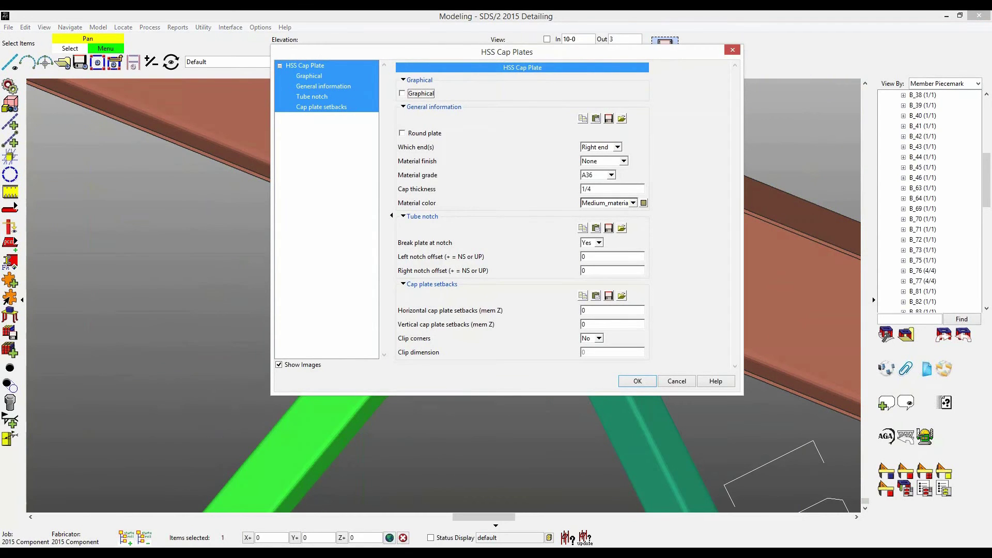
Step: Set the brace's cap plates to Both ends and create them
left_click(617, 147)
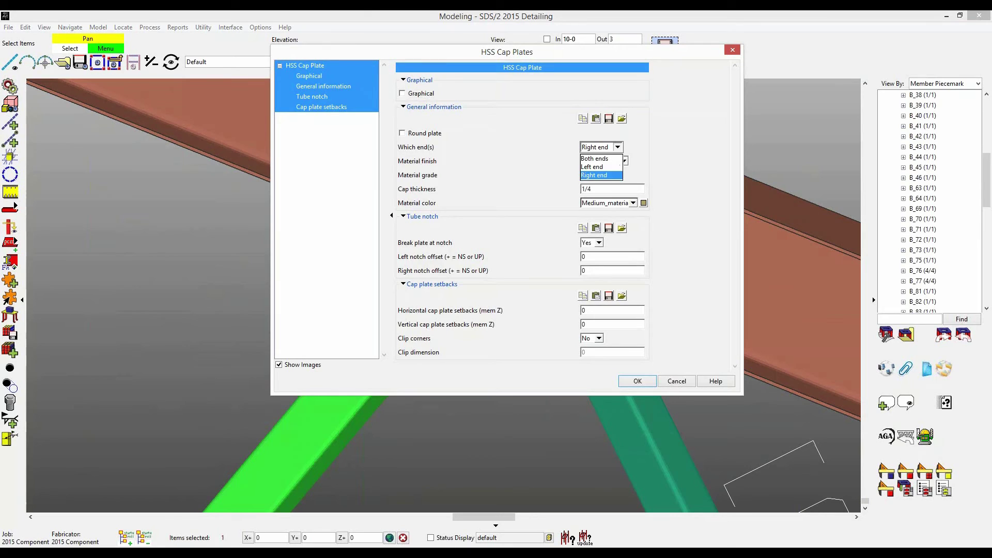
left_click(609, 158)
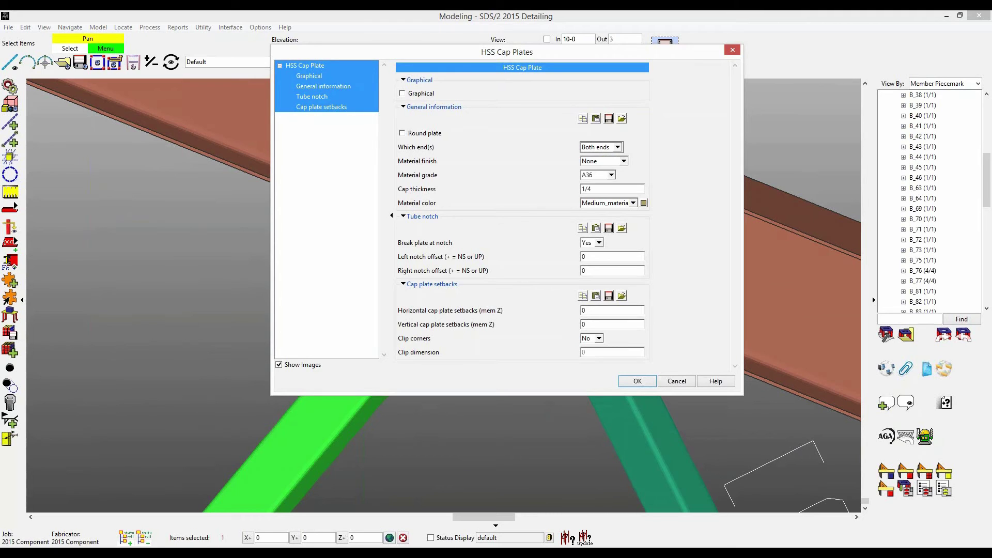
left_click(636, 381)
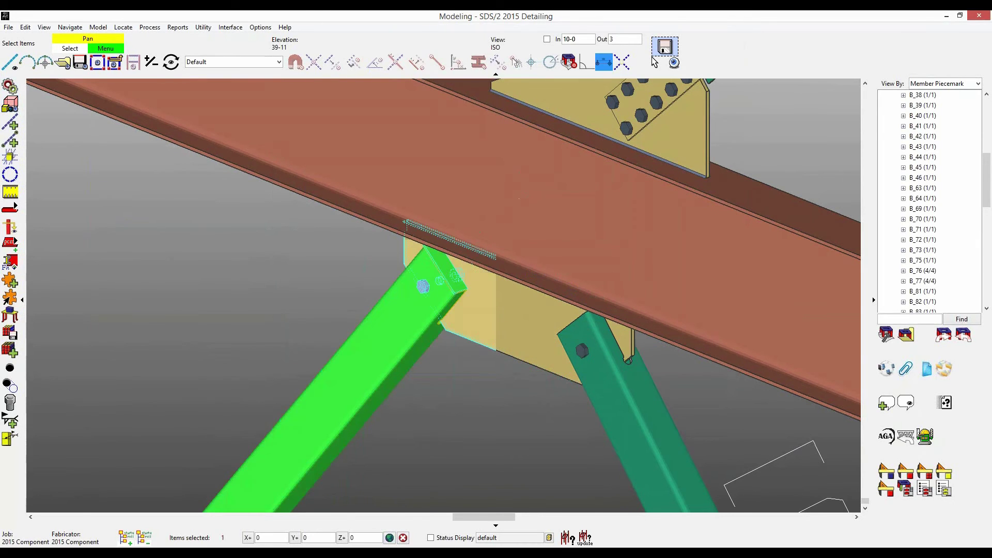
Step: Review the settings of the cap plate at the upper end of brace VB_57 without changing them
scroll(454, 280, "up", 3)
double_click(448, 261)
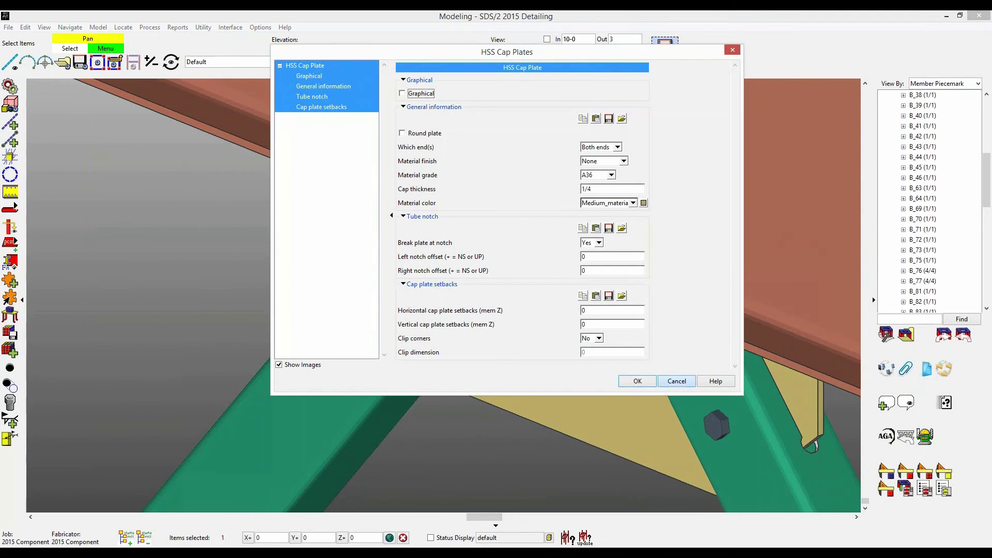
left_click(677, 381)
Step: Copy the cap plate component from brace VB_57 to the neighbouring brace VB_58
right_click(447, 279)
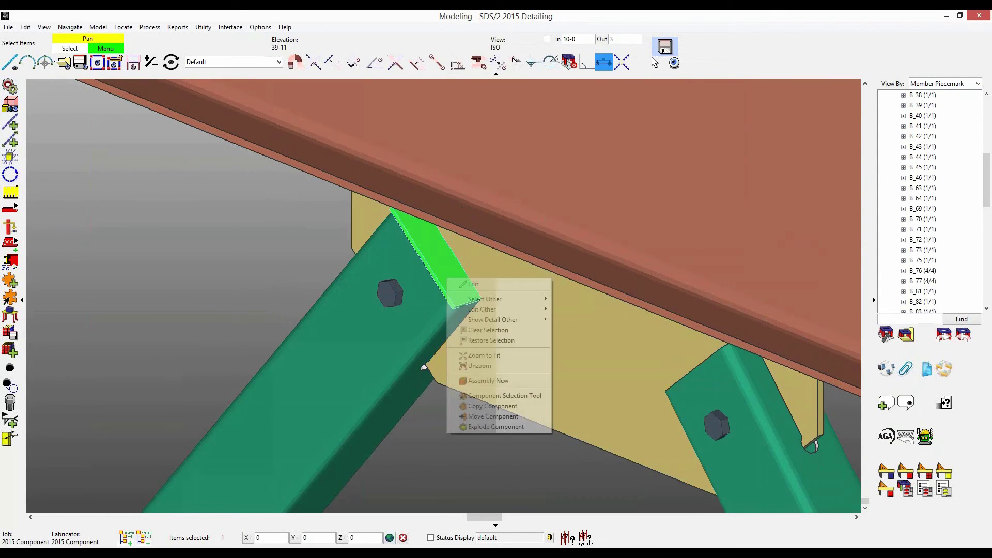
left_click(490, 406)
left_click(723, 400)
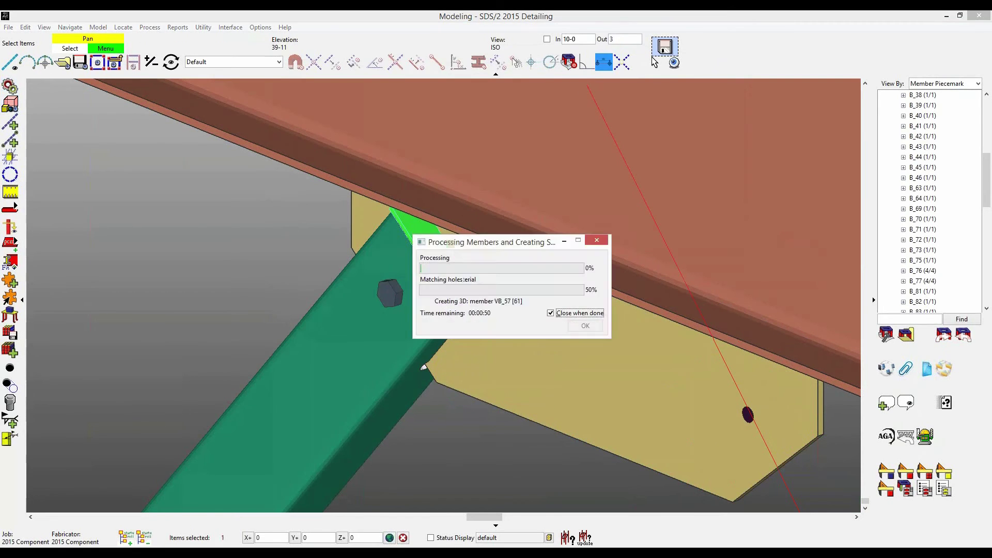
scroll(266, 205, "down", 3)
scroll(561, 350, "up", 2)
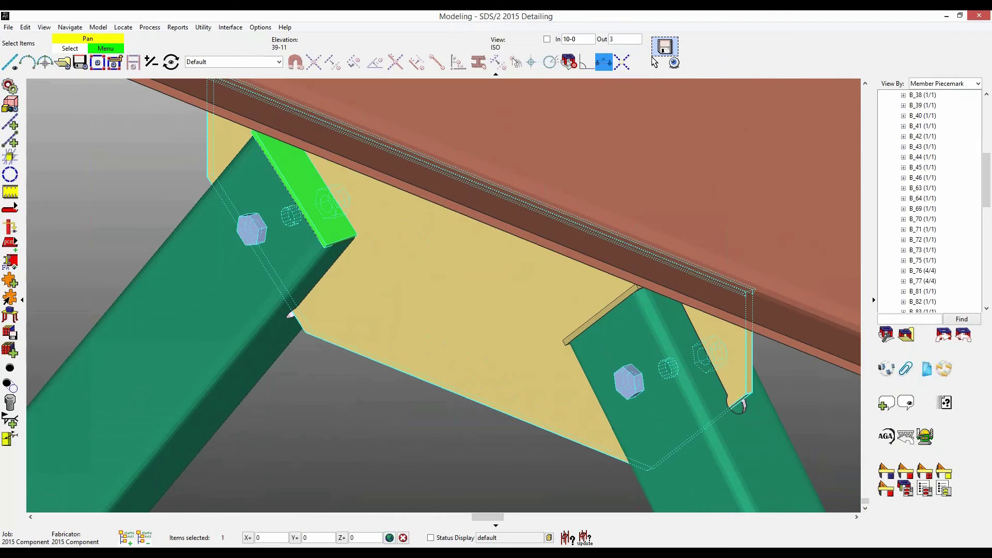
Step: Start adding an Outrigger component to beam B_21
left_click(10, 280)
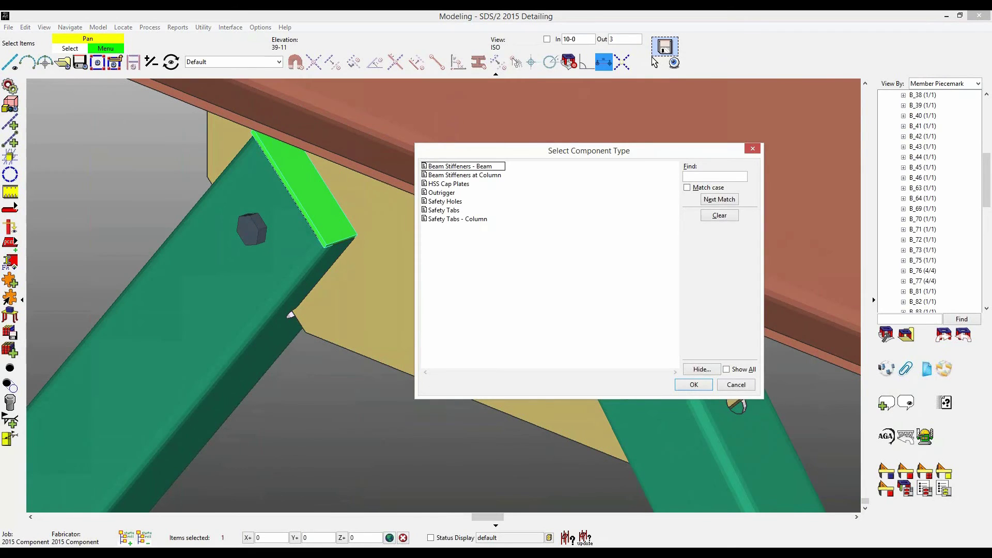
left_click(442, 193)
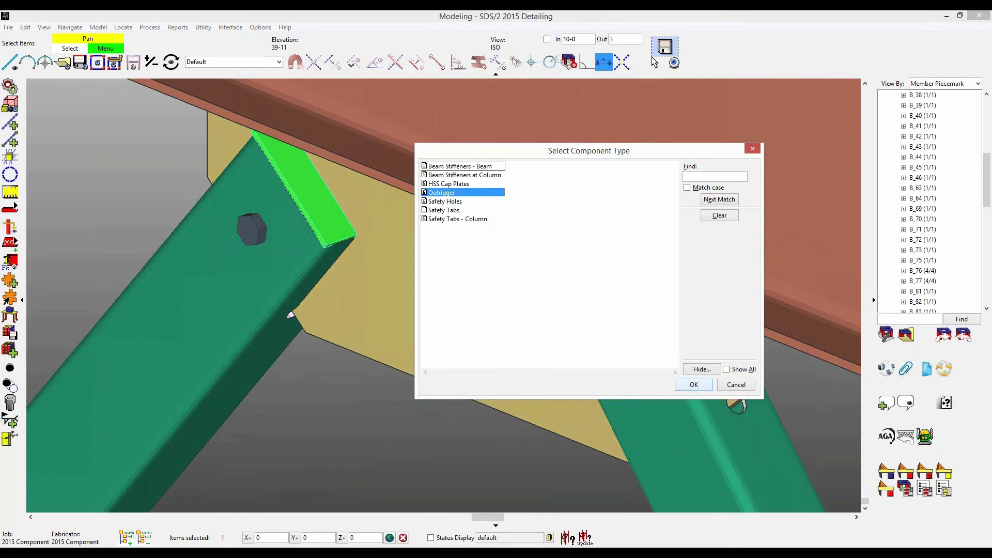
left_click(693, 385)
scroll(361, 233, "down", 10)
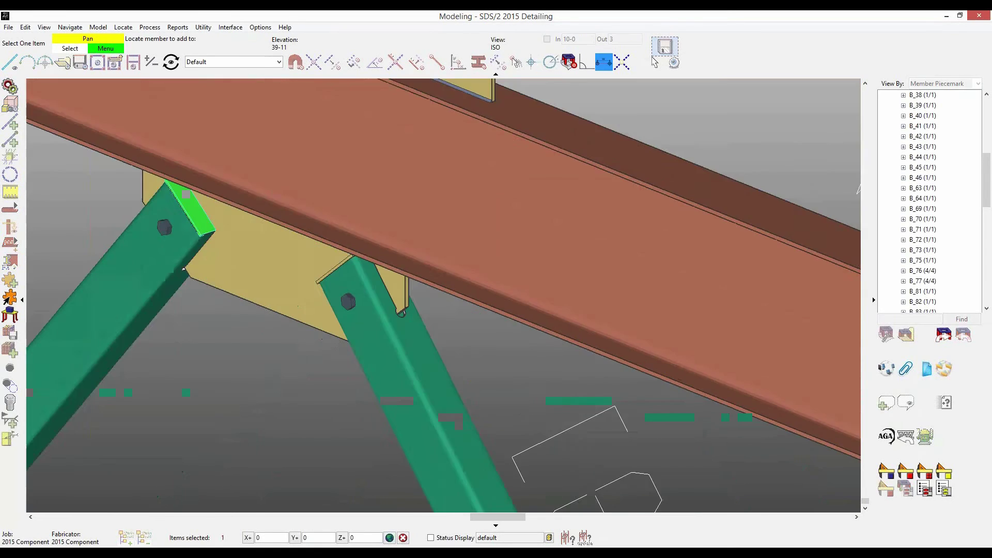
scroll(333, 222, "down", 2)
left_click(141, 149)
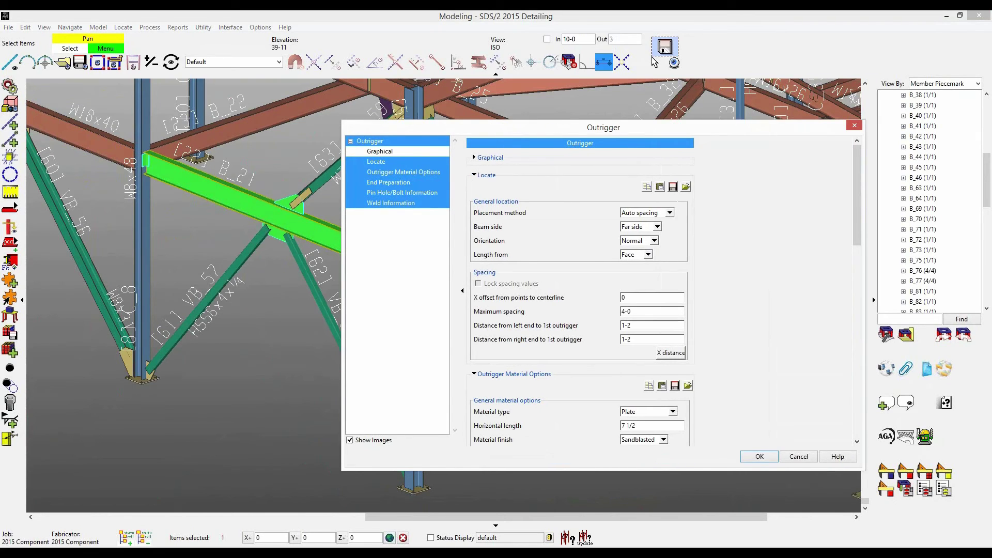
Step: Locate the outriggers with Auto spacing on the Near side, using Normal orientation and length from Face
left_click(669, 213)
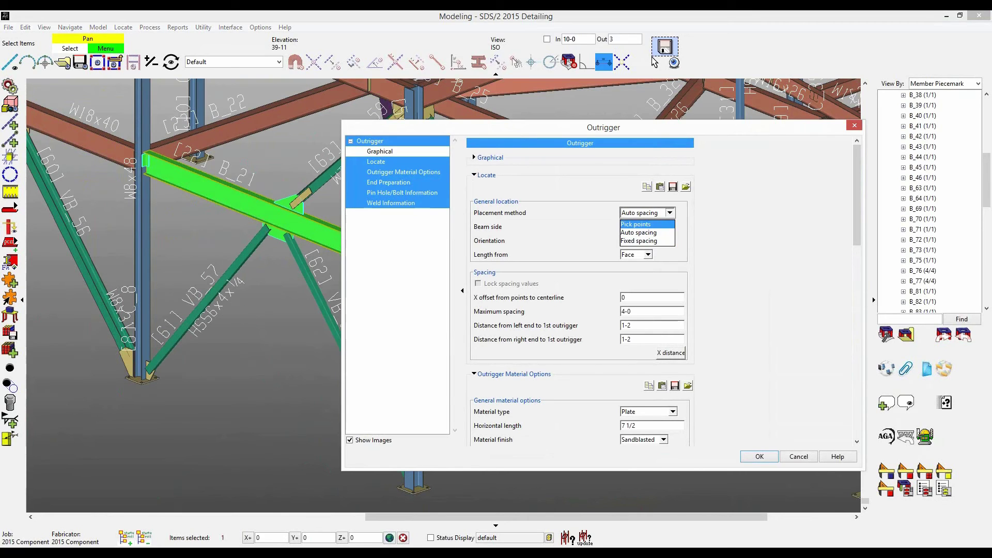
left_click(669, 212)
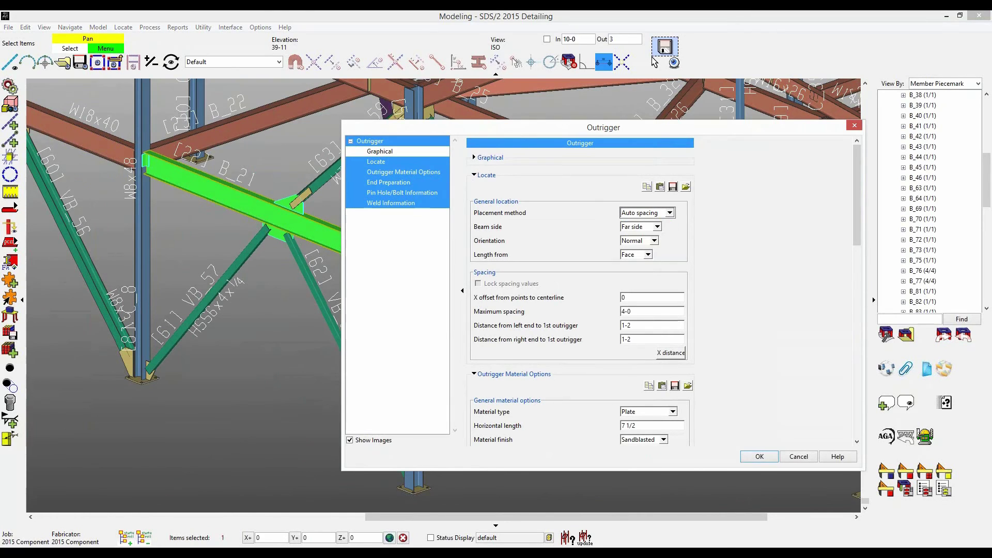
left_click(657, 227)
left_click(634, 246)
left_click(654, 241)
left_click(639, 252)
left_click(647, 254)
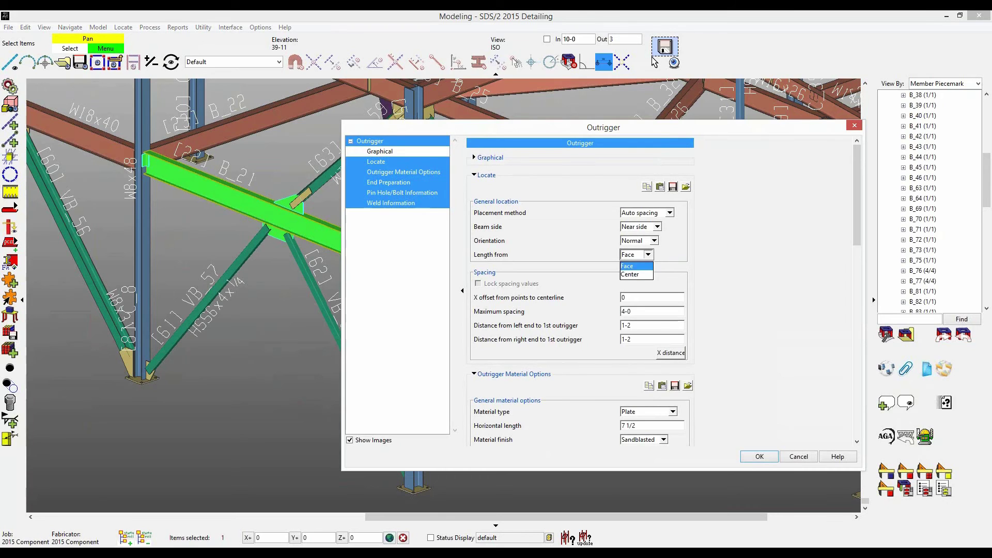
left_click(636, 266)
Step: Try the Rolled section material type for the outriggers and return it to Plate
scroll(579, 289, "down", 3)
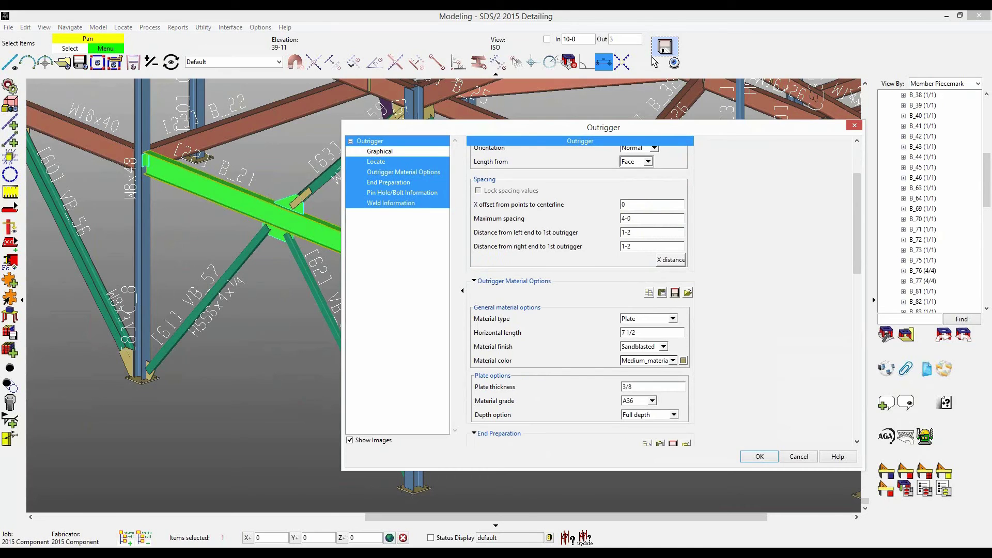
left_click(672, 319)
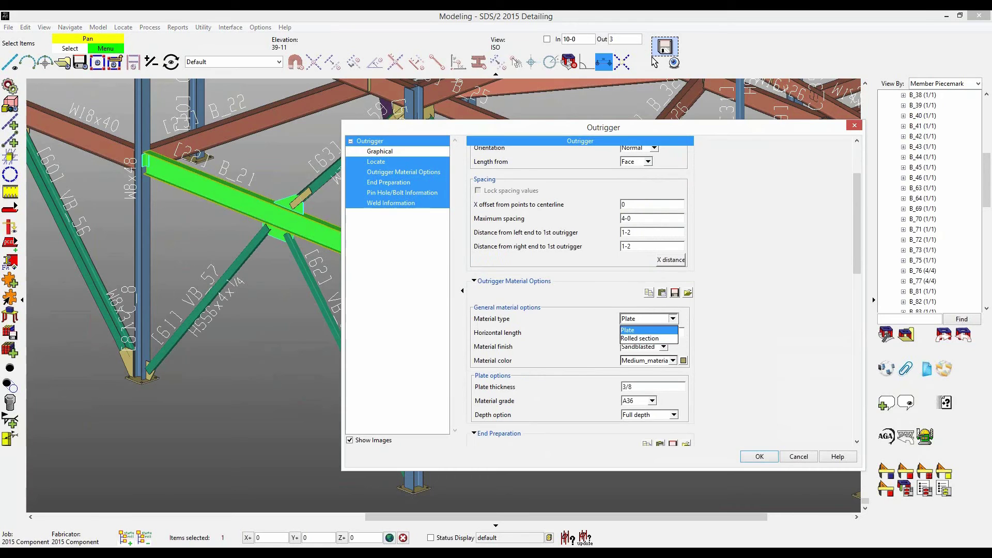
left_click(648, 330)
left_click(673, 319)
left_click(648, 339)
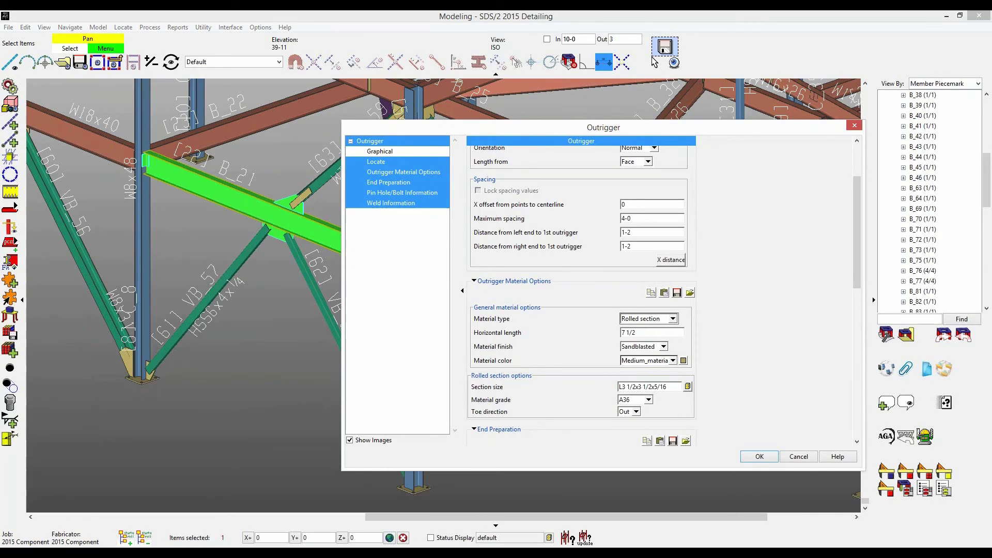
left_click(672, 319)
left_click(648, 329)
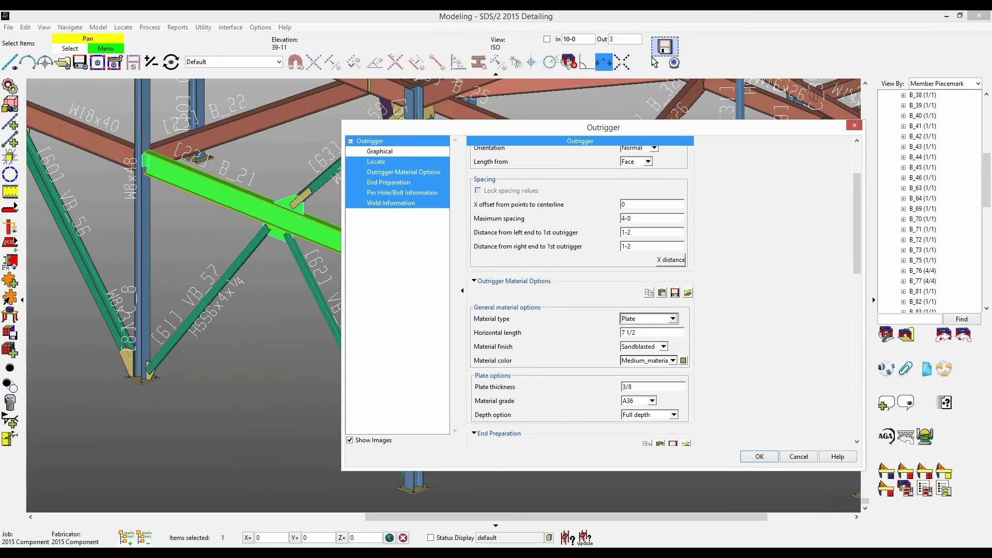
Step: Review the outriggers' end preparation and weld settings, set Add pin holes to Yes, and create them on beam B_21
scroll(579, 289, "down", 3)
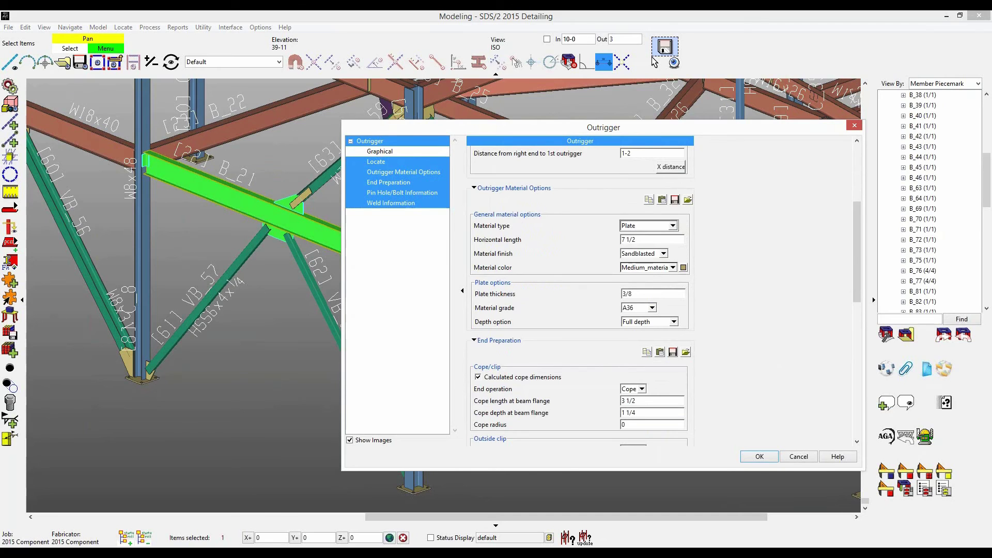
scroll(579, 289, "down", 6)
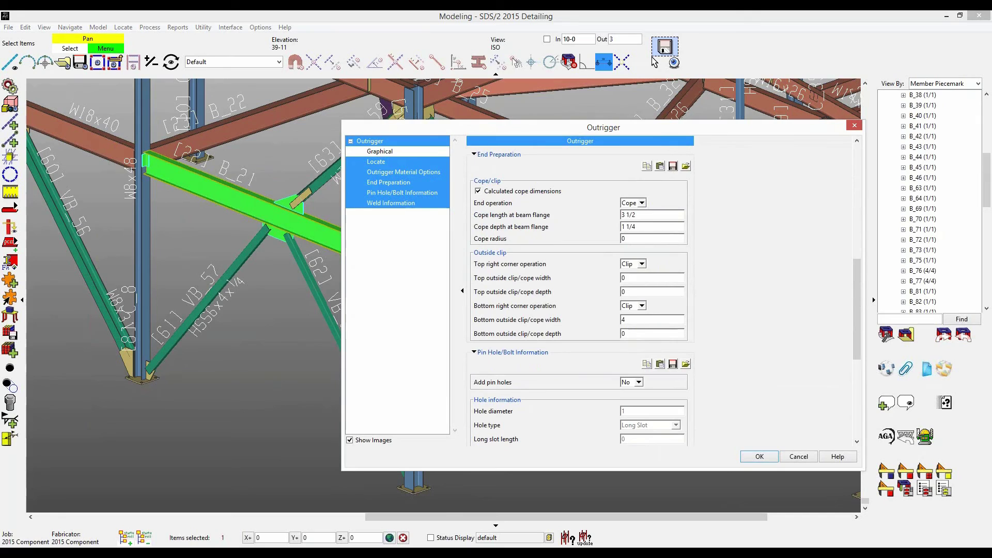
scroll(579, 290, "down", 6)
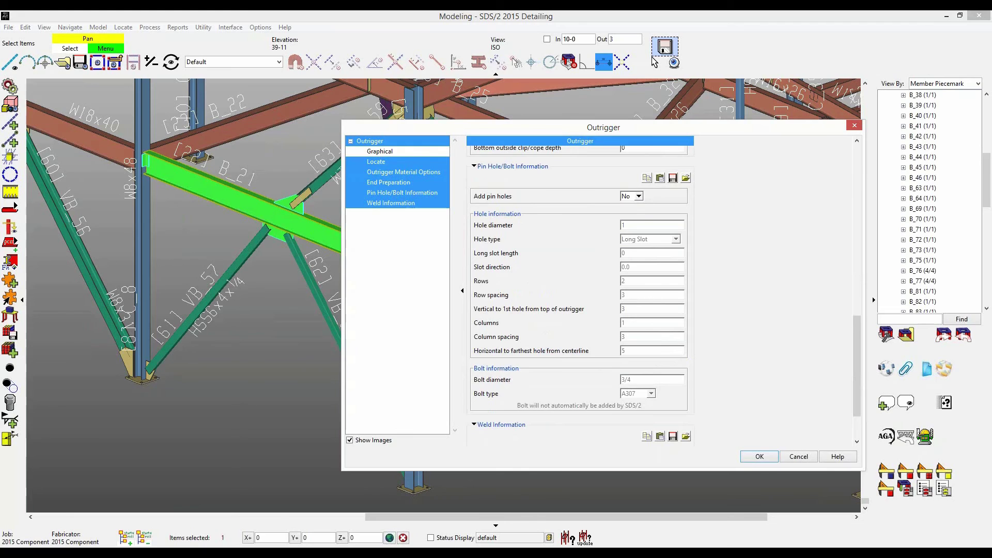
left_click(631, 196)
left_click(628, 214)
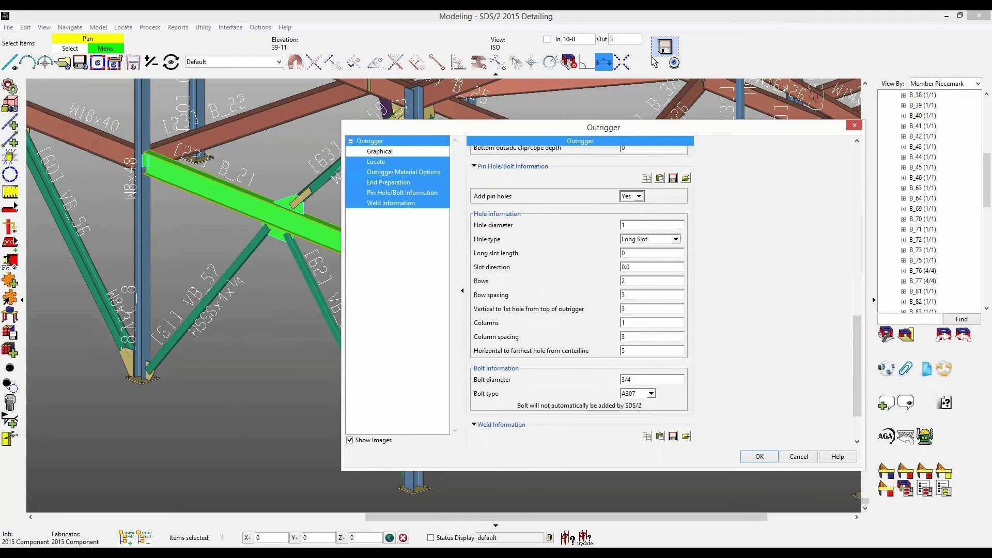
scroll(580, 289, "down", 2)
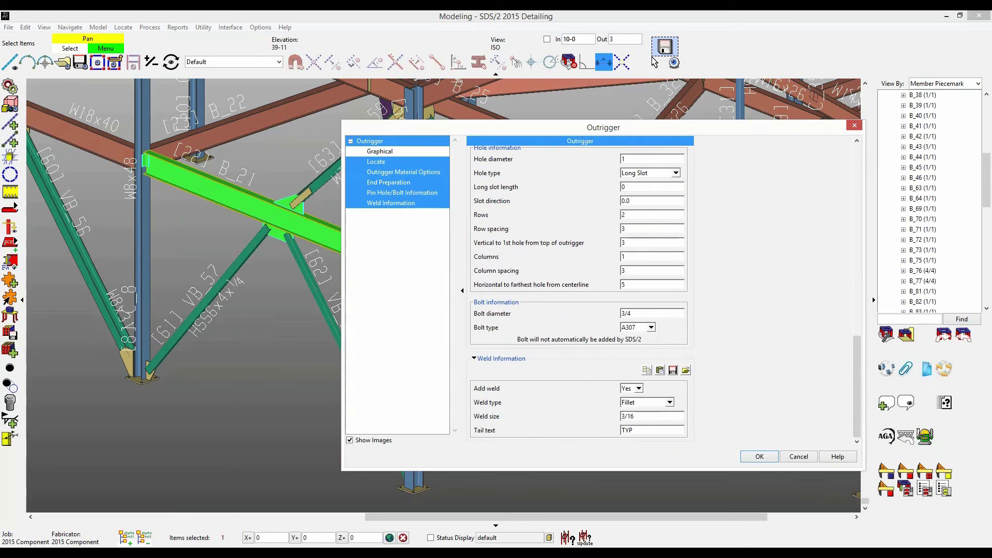
left_click(758, 456)
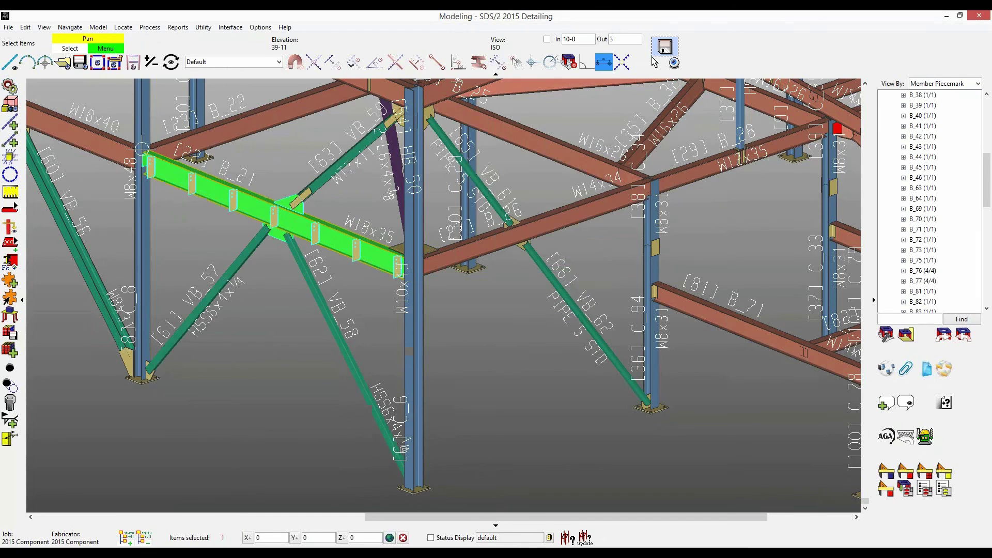
Step: Clear the selection and examine the outrigger plates along beam B_21, including their copes, pin holes and welds
scroll(309, 230, "up", 7)
left_click(309, 230)
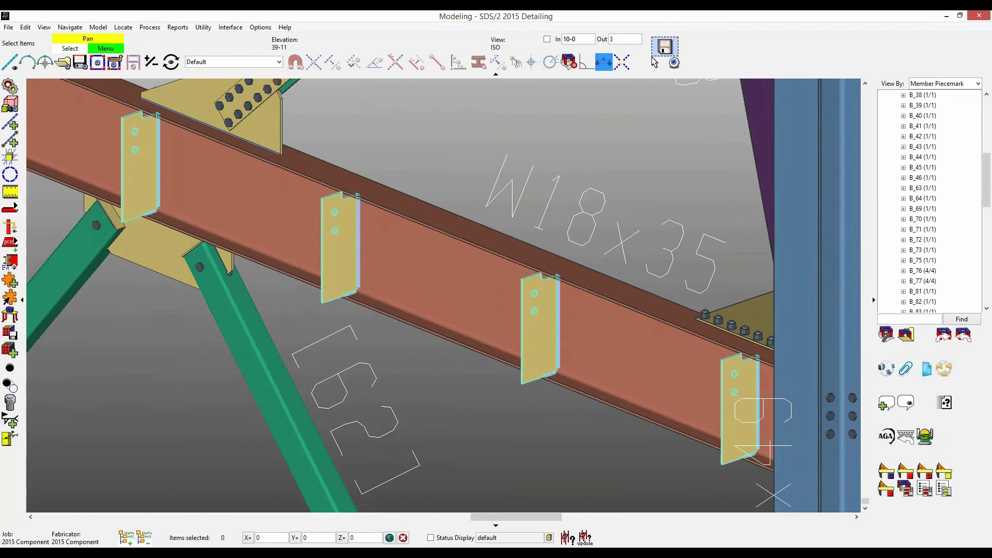
scroll(344, 217, "up", 5)
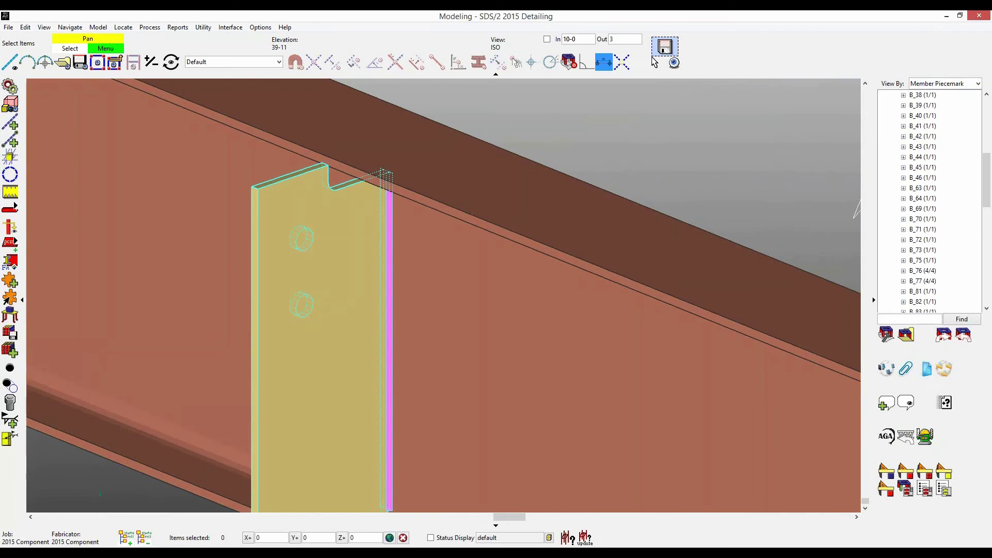
middle_click_drag(344, 217, 336, 194, "shift")
scroll(345, 166, "down", 3)
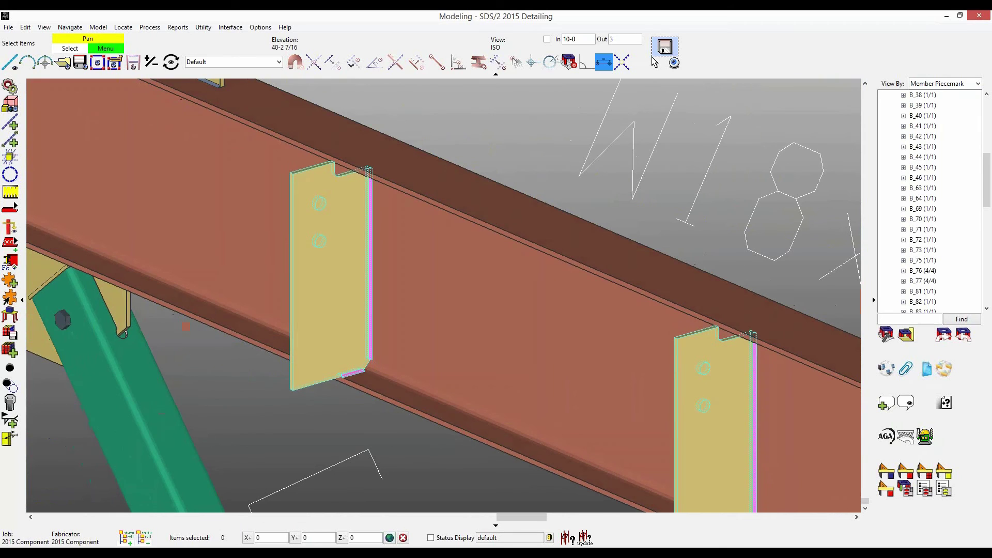
scroll(443, 294, "down", 4)
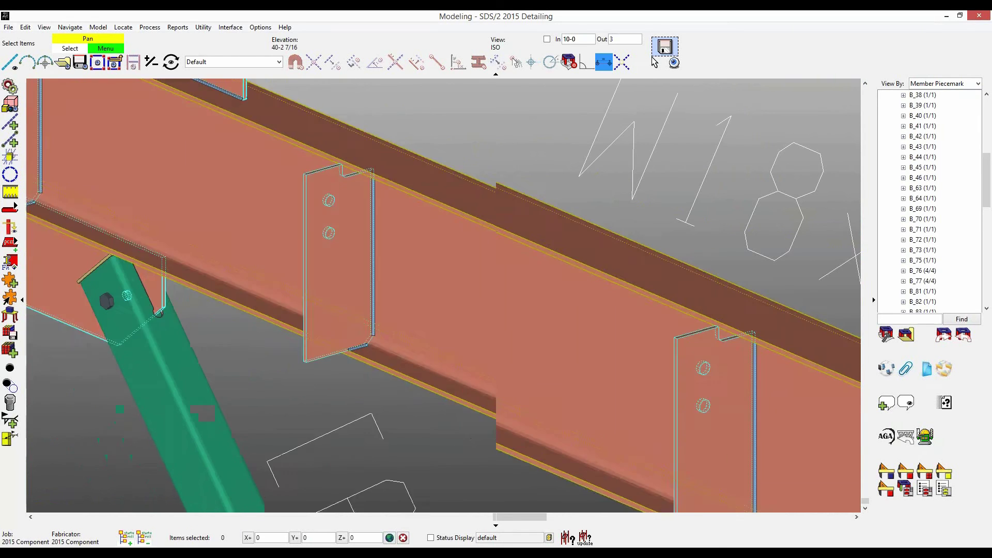
Step: Start a Safety Tabs component on beam B_64
scroll(391, 182, "down", 1)
middle_click_drag(391, 182, 652, 471)
middle_click_drag(655, 62, 558, 142)
middle_click_drag(654, 62, 626, 212)
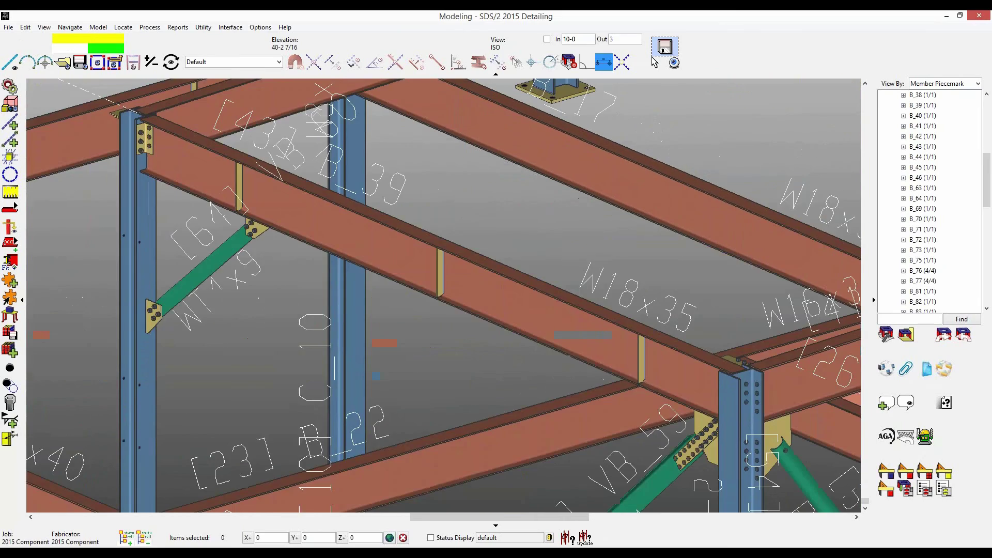
middle_click_drag(362, 180, 443, 404)
mouse_move(232, 155)
middle_mouse_down()
mouse_move(513, 281)
mouse_move(744, 454)
middle_mouse_up()
mouse_move(542, 282)
middle_mouse_down()
mouse_move(597, 398)
mouse_move(780, 314)
mouse_move(663, 365)
mouse_move(610, 363)
mouse_move(824, 266)
middle_mouse_up()
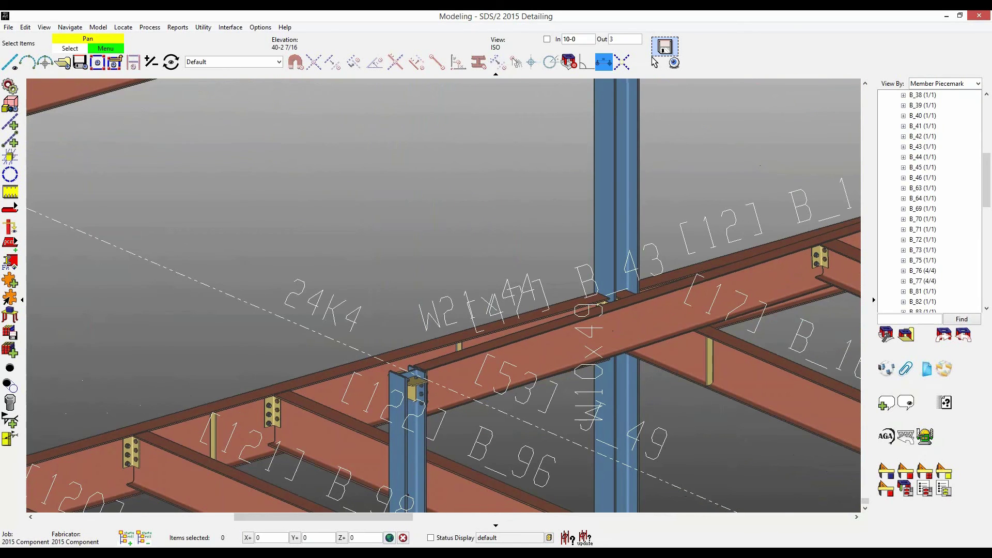
left_click(10, 281)
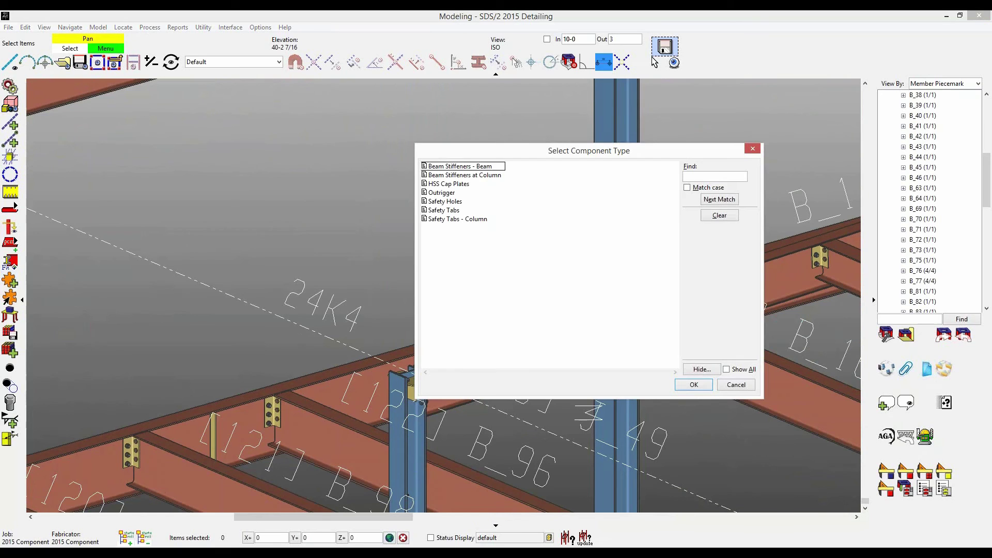
left_click(443, 210)
left_click(693, 384)
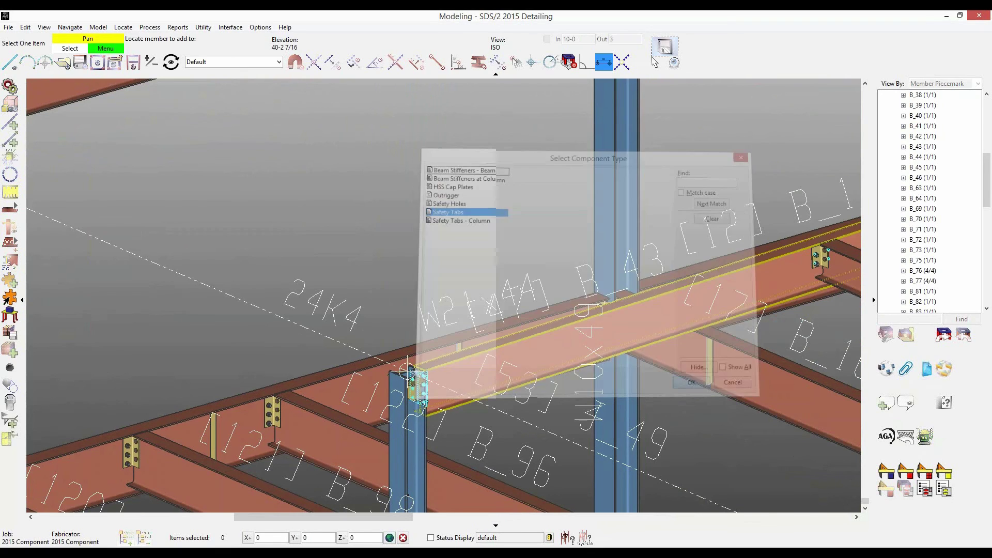
left_click(532, 318)
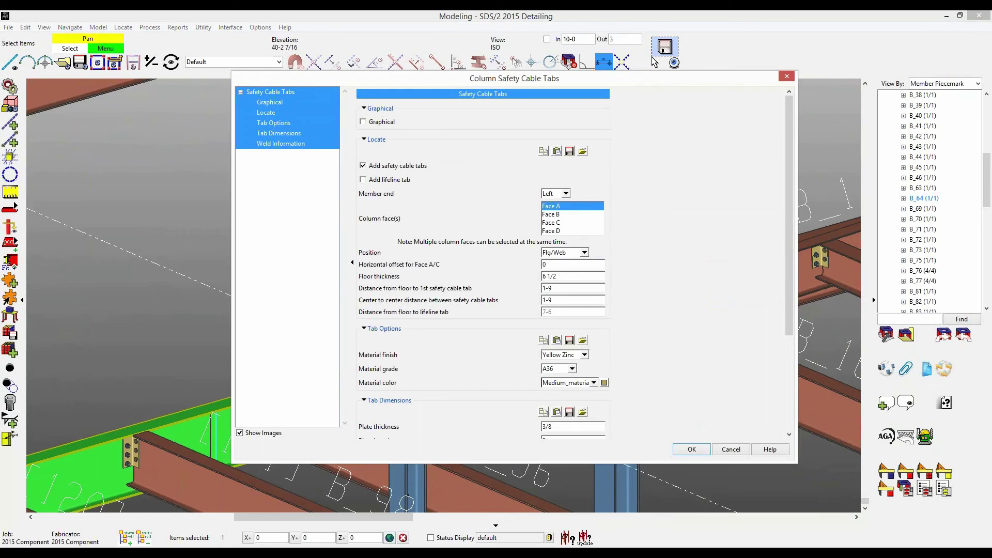
Step: Set the safety tabs' member end to Right, include the lifeline tab, review the tab and weld settings, and create them
left_click(565, 194)
left_click(549, 213)
left_click(362, 179)
scroll(483, 263, "down", 4)
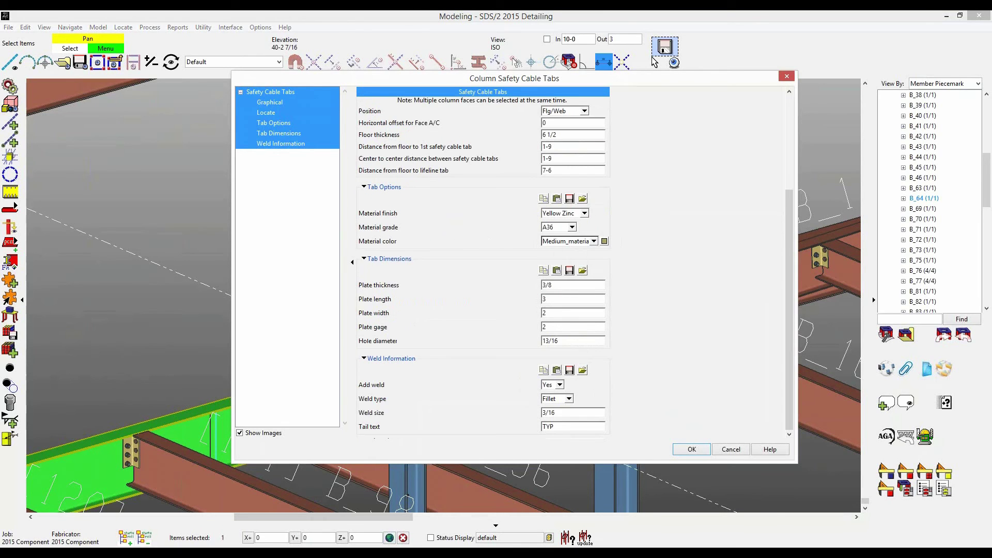
left_click(691, 448)
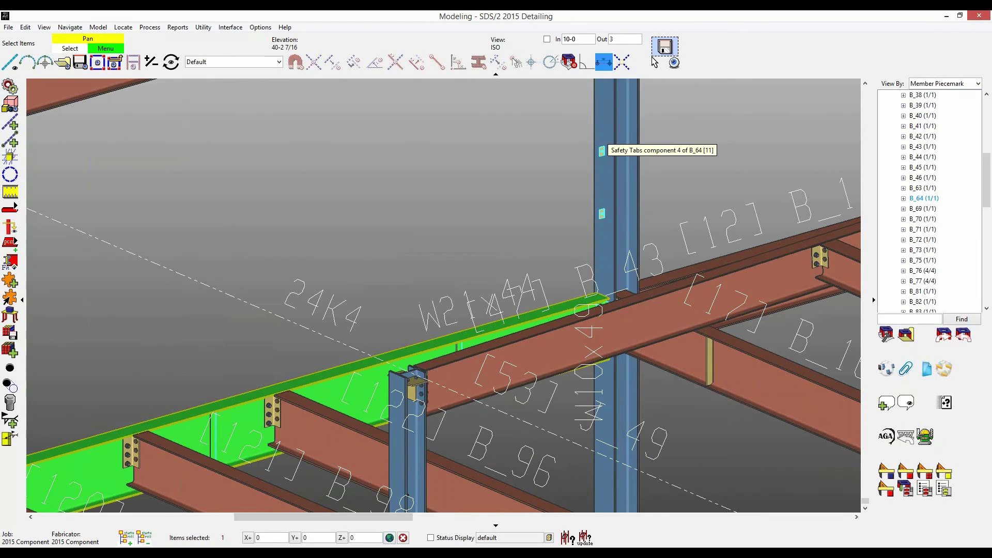
Step: Edit the Safety Tabs component of B_64 to place its tabs on column Face B
double_click(601, 150)
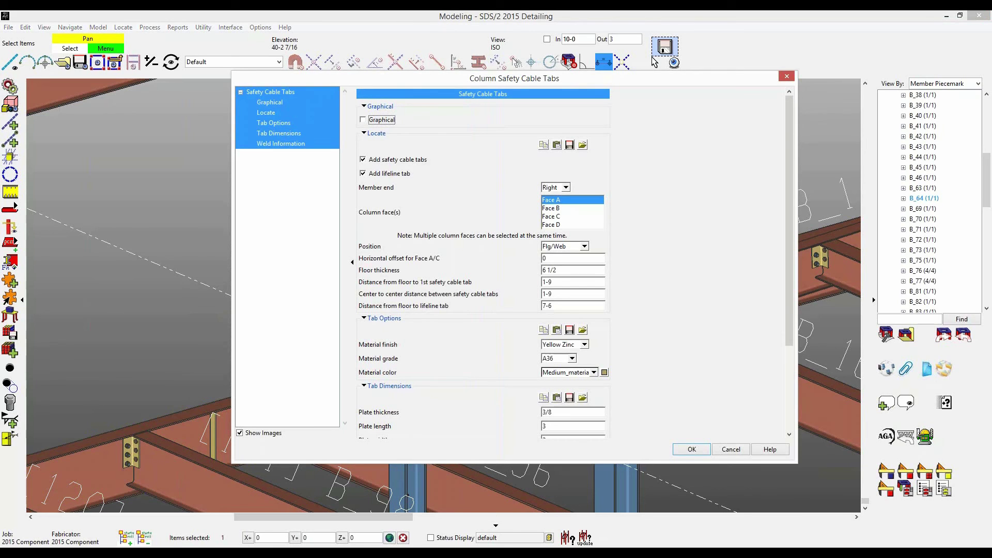
left_click(552, 208)
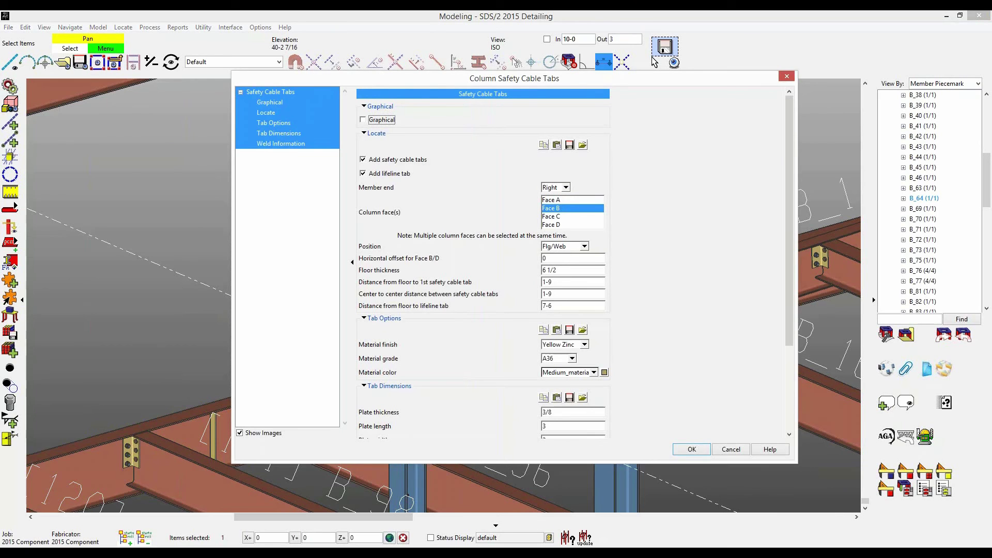
left_click(691, 449)
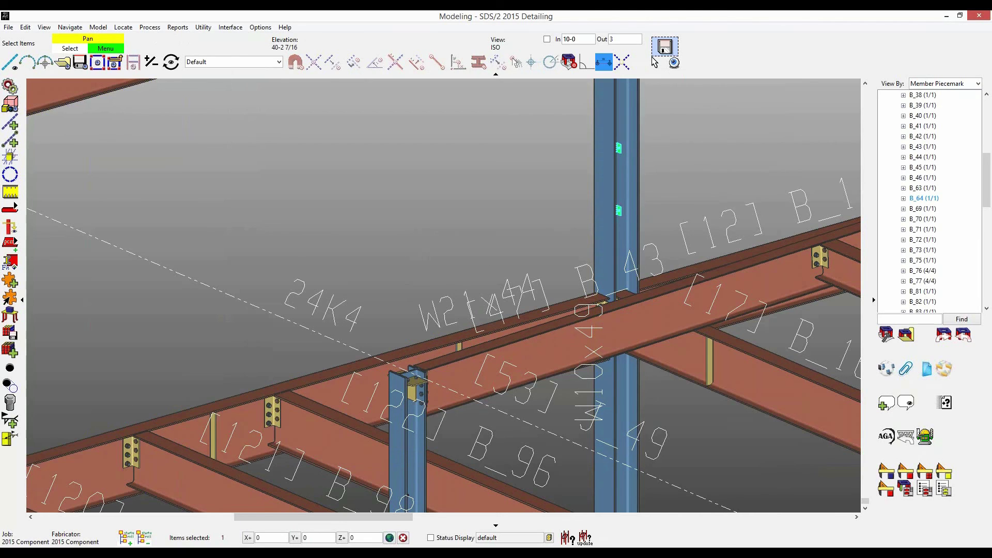
Step: Review the Position options for the Face B safety tabs and keep Flg/Web
double_click(619, 147)
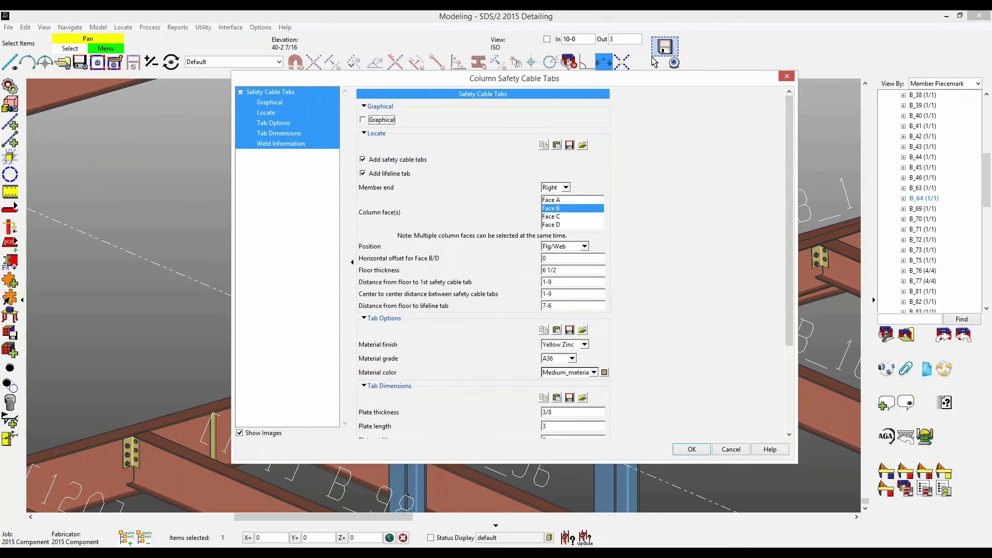
left_click(584, 246)
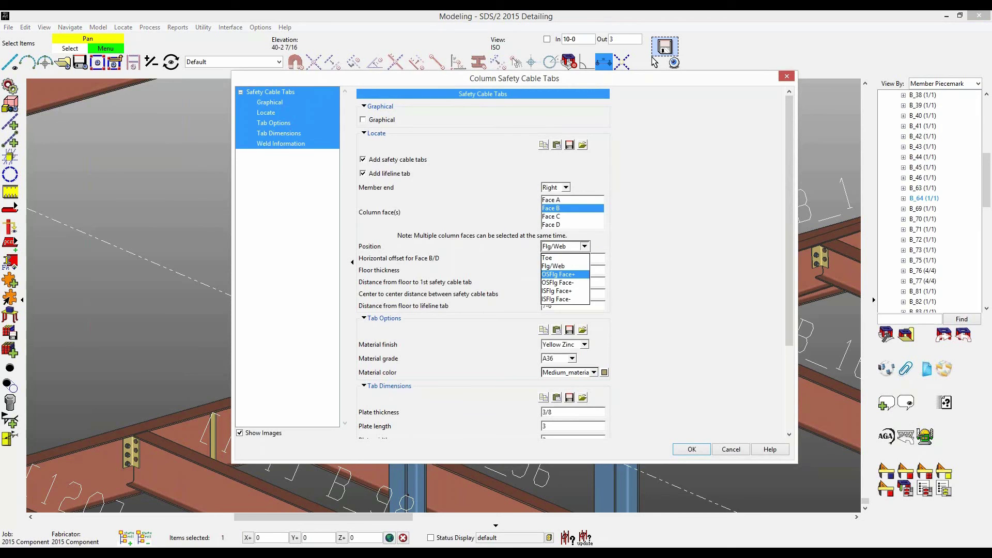
key("Down")
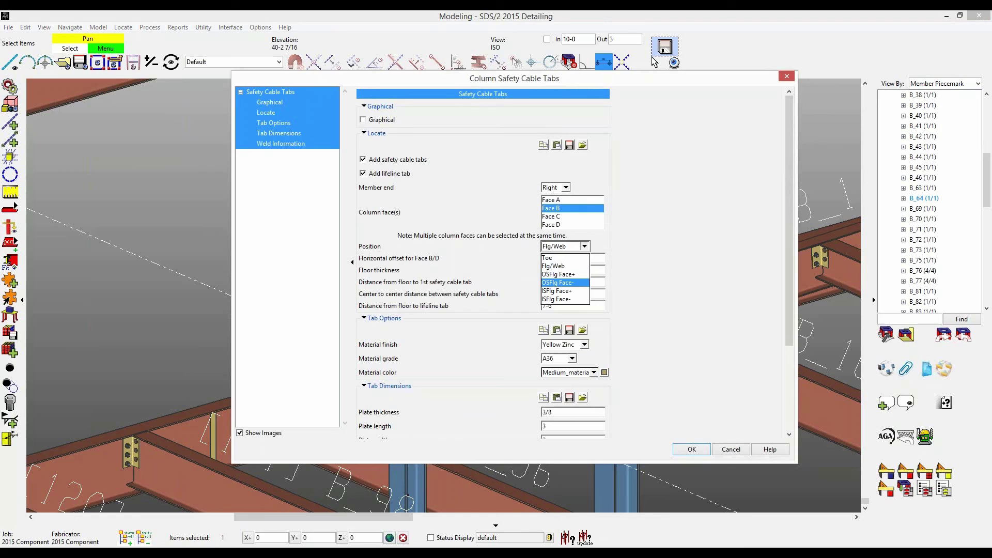
key("Escape")
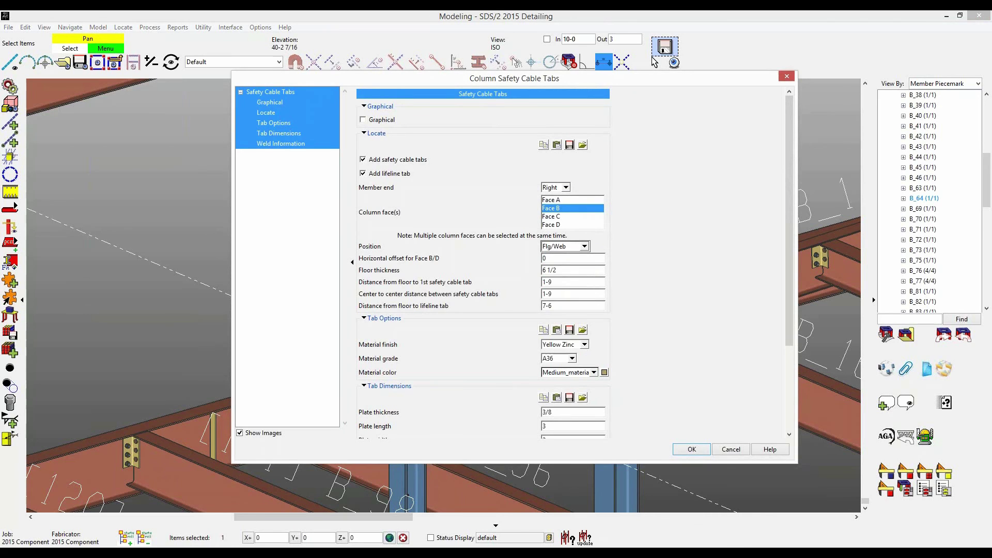
key("Return")
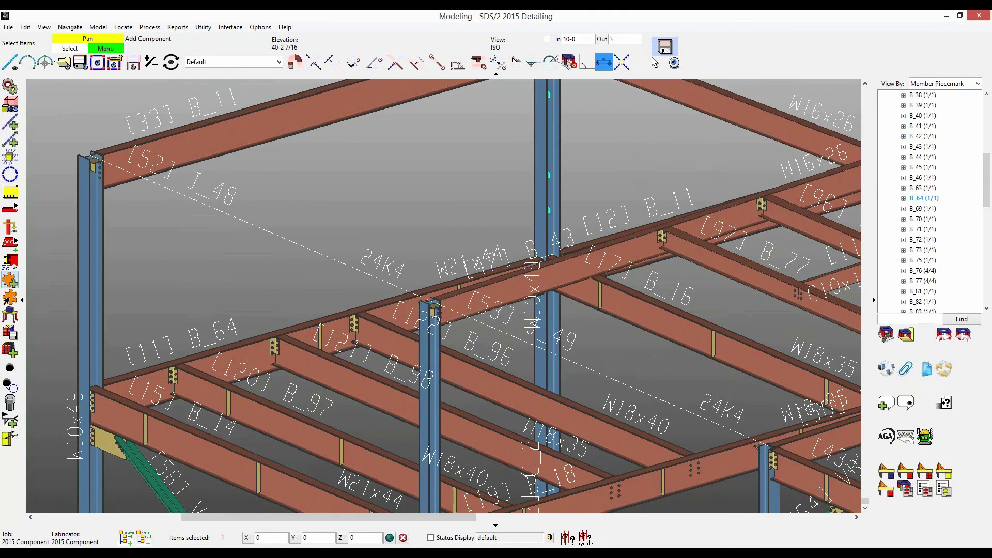
Step: Start a Safety Tabs - Column component on the W10x49 column at the right end of beam B_64
left_click(10, 279)
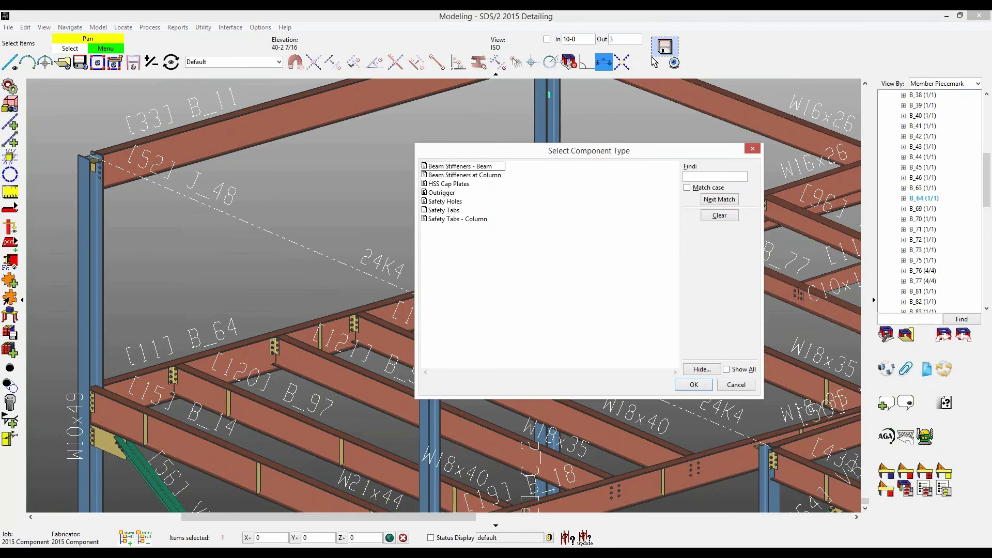
left_click(457, 219)
left_click(694, 385)
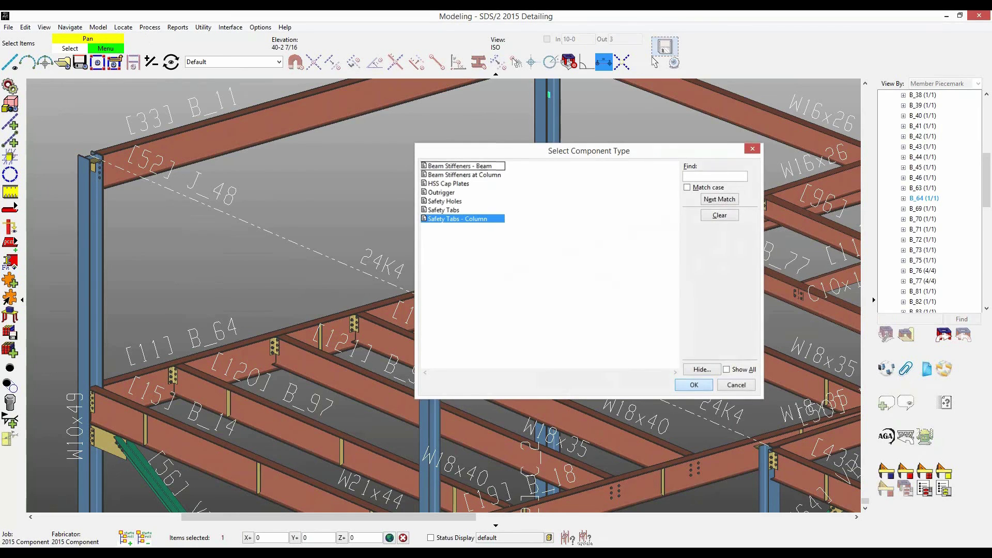
left_click(548, 269)
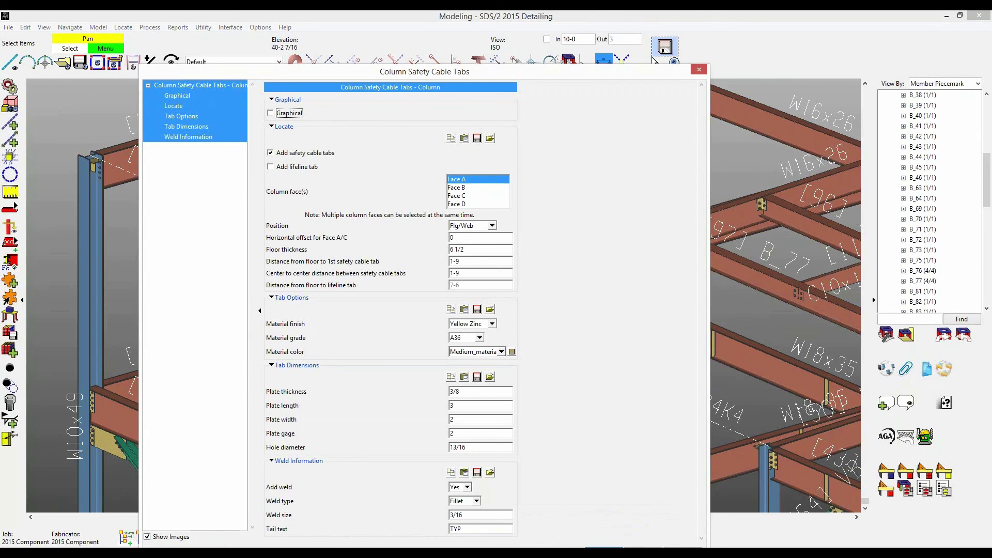
Step: Place the column safety tabs on Face D at the Toe position with a 6-0 distance to the first tab, and create them
left_click(477, 204)
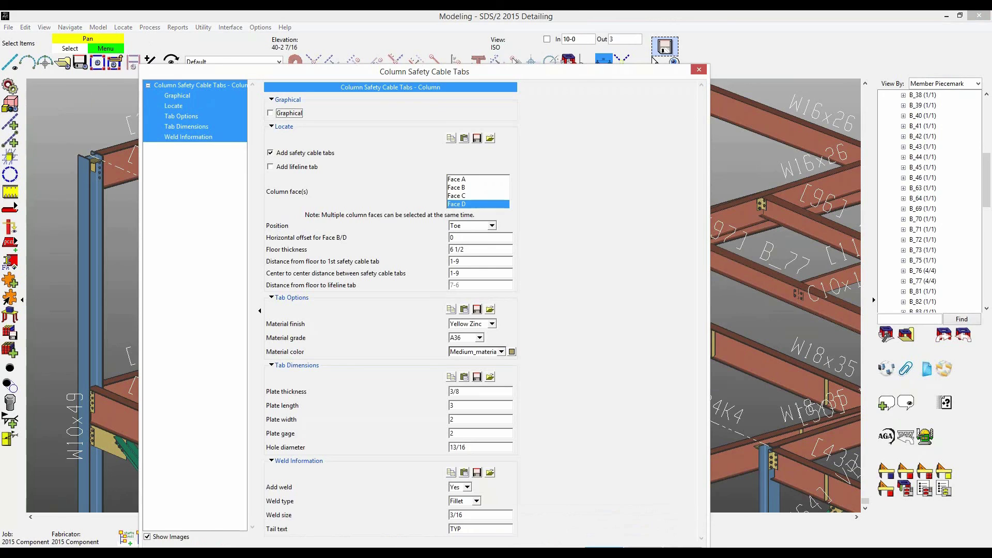
left_click(492, 226)
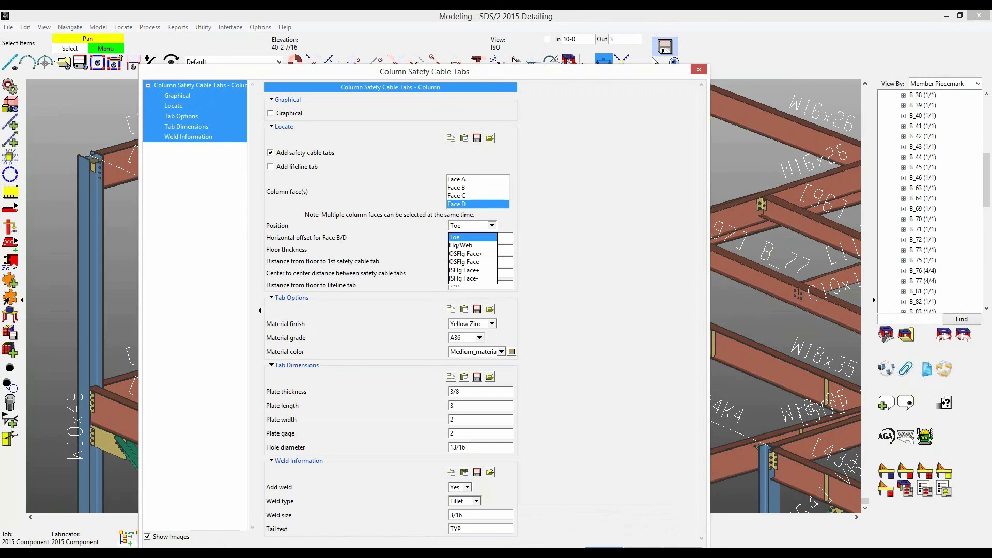
left_click(472, 237)
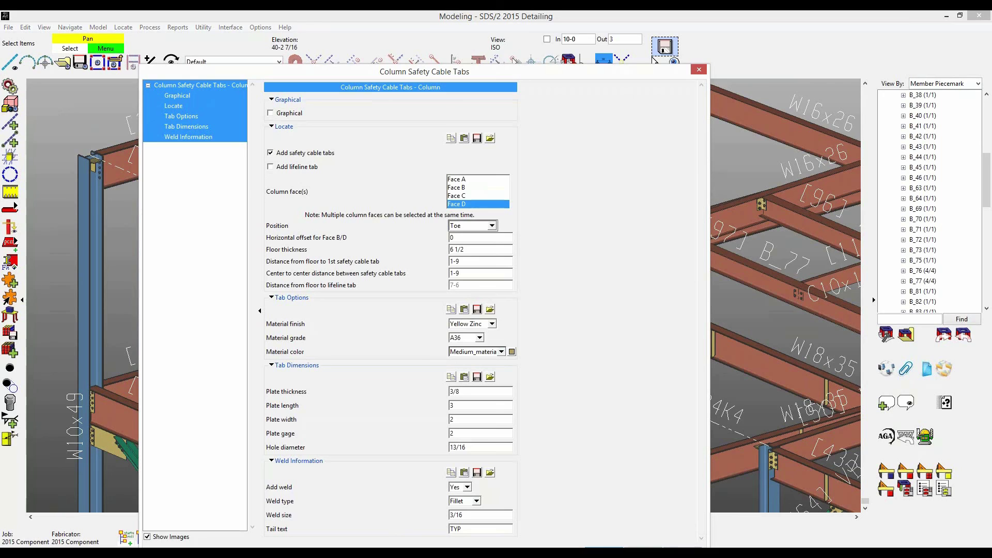
double_click(454, 262)
type("6-0")
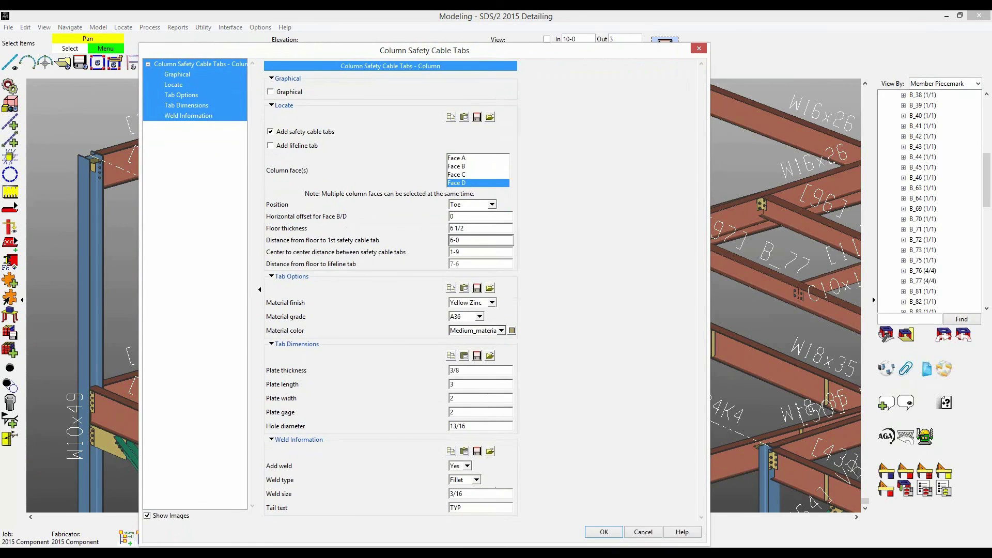
left_click(594, 532)
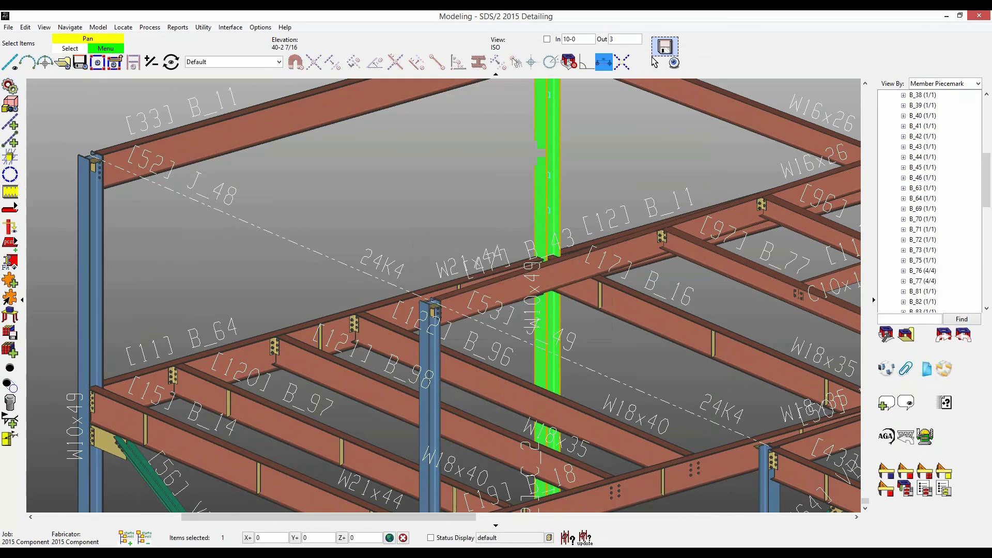
Step: Locate the new column safety tabs above the column's base plate, clear the selection and examine them up close
scroll(543, 323, "down", 1)
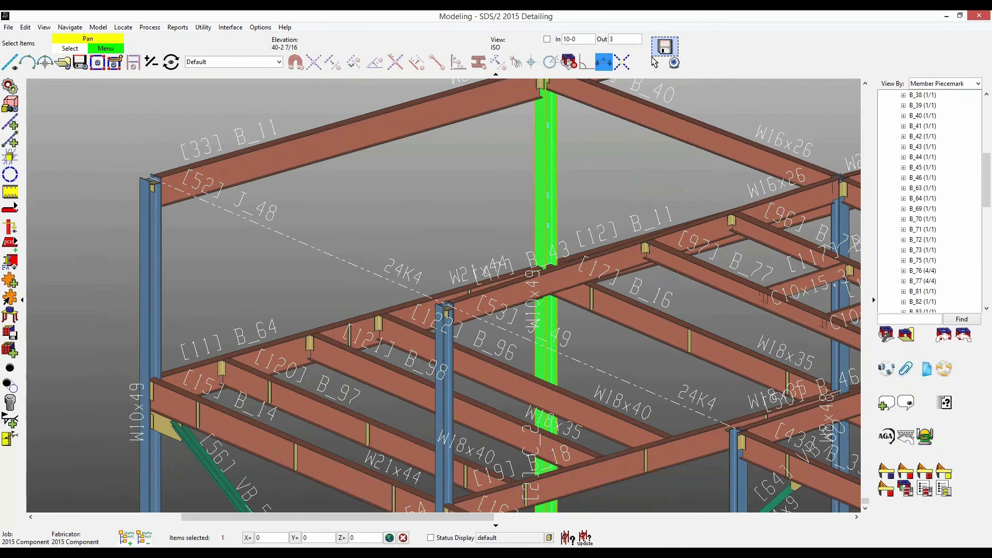
middle_click_drag(542, 323, 488, 353, "shift")
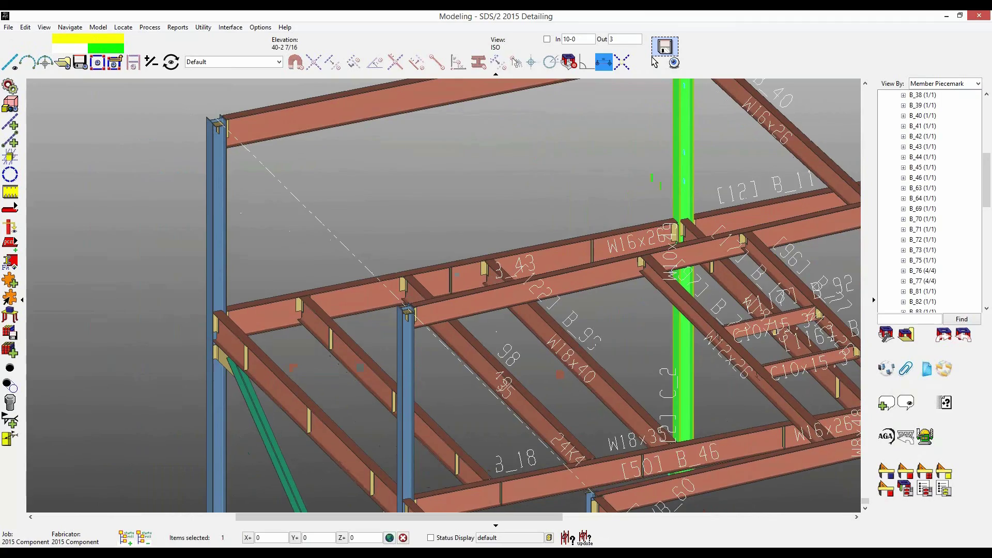
scroll(488, 354, "up", 5)
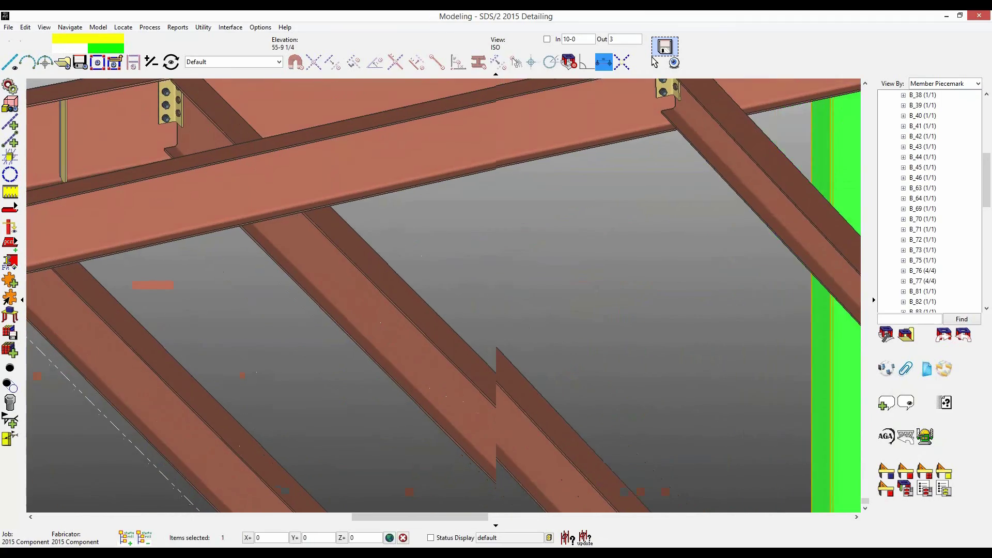
scroll(594, 272, "down", 8)
scroll(638, 277, "up", 6)
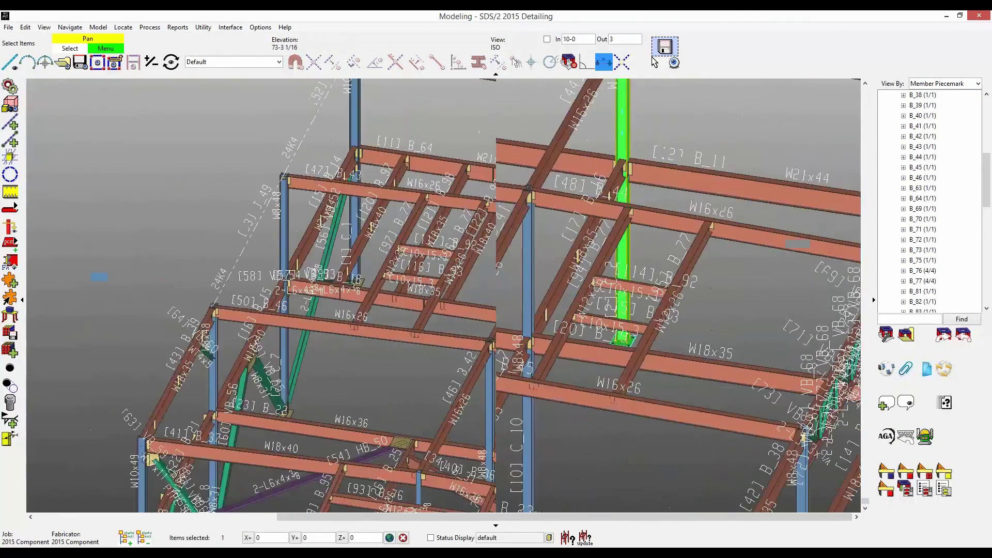
scroll(630, 361, "up", 6)
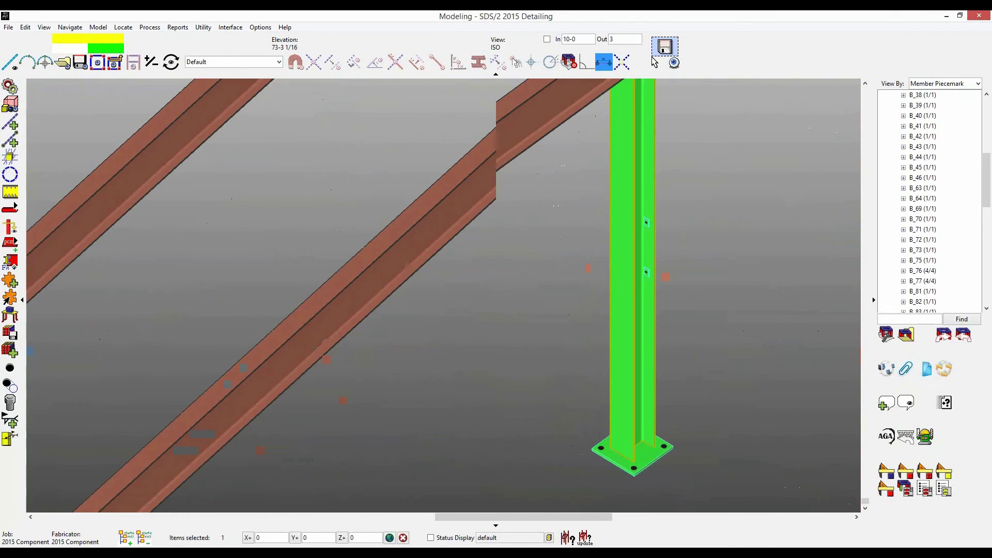
left_click(646, 248)
scroll(658, 234, "up", 4)
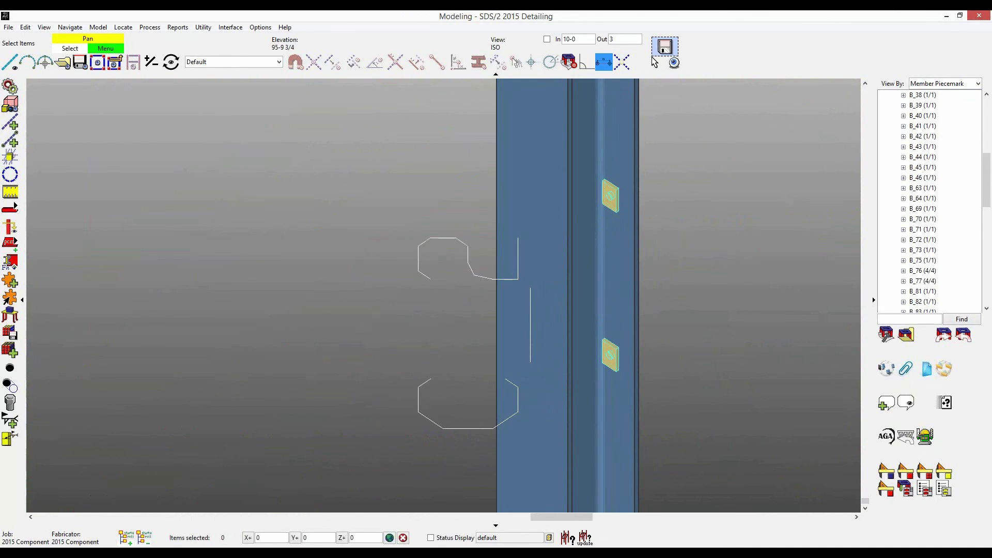
Step: Change the column safety tabs' position to OSFlg Face+ and inspect them on the outside of the flange
double_click(610, 196)
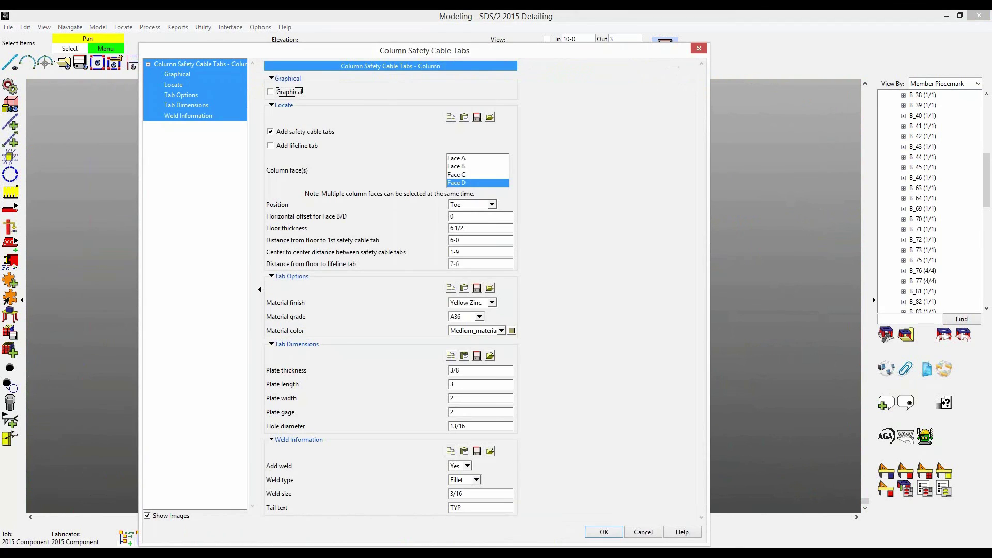
left_click(492, 204)
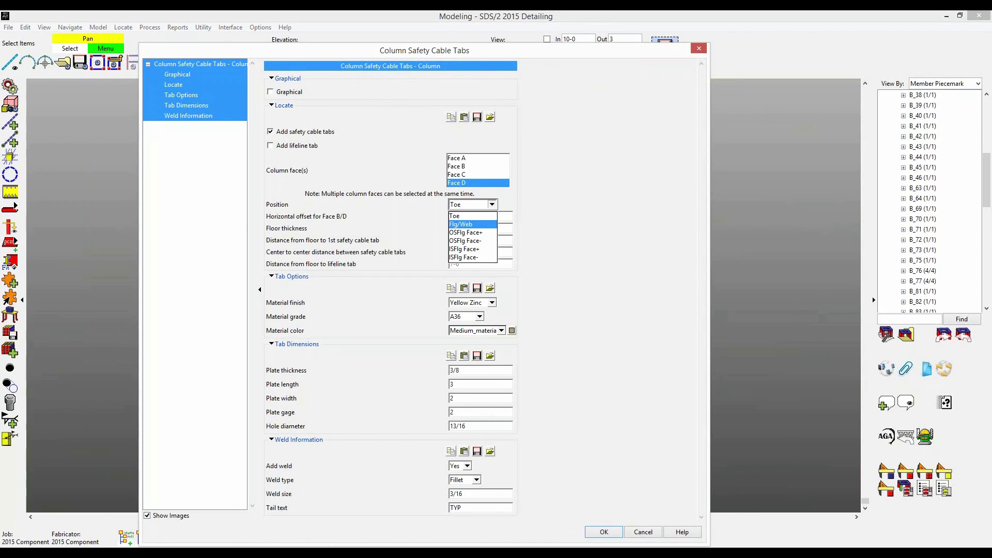
left_click(469, 232)
key("Return")
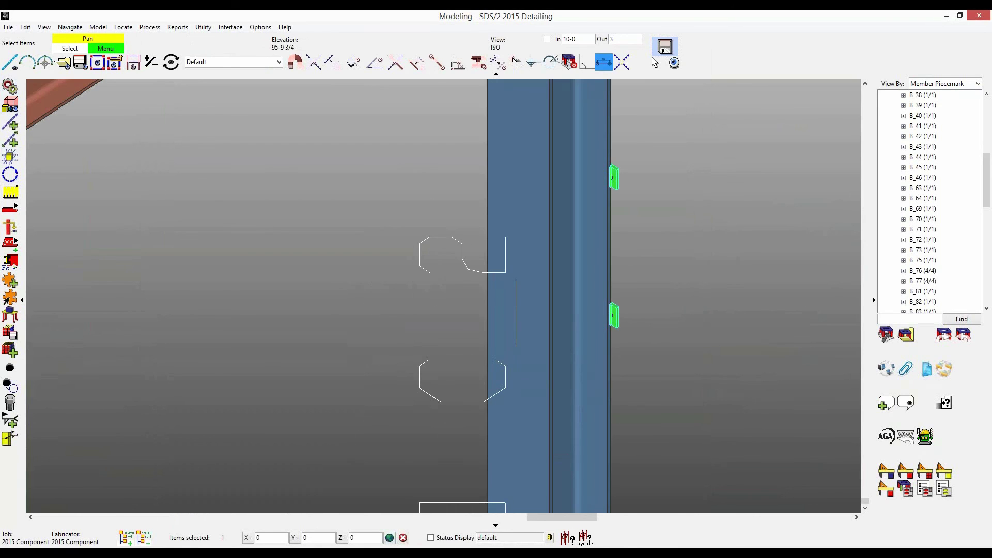
scroll(619, 179, "up", 5)
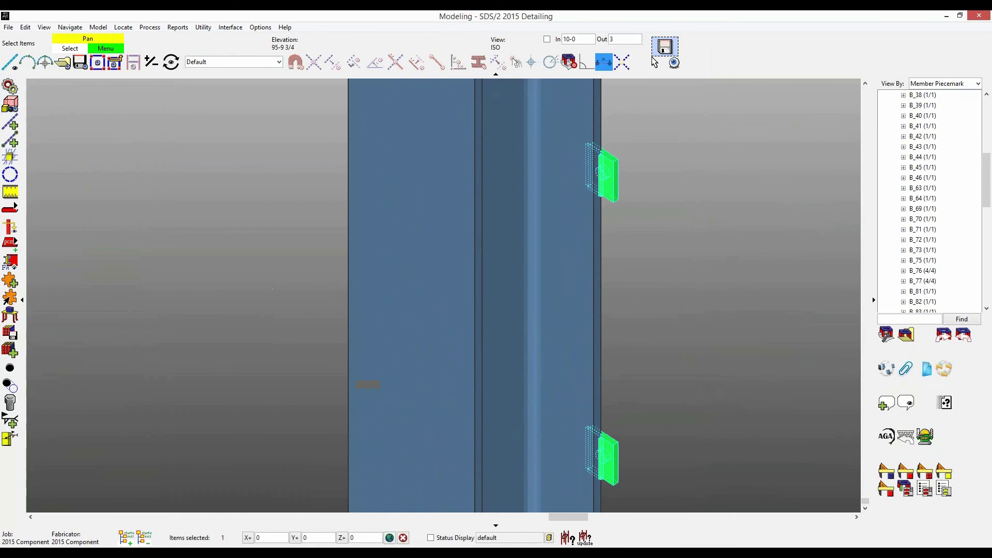
middle_click_drag(619, 179, 485, 184)
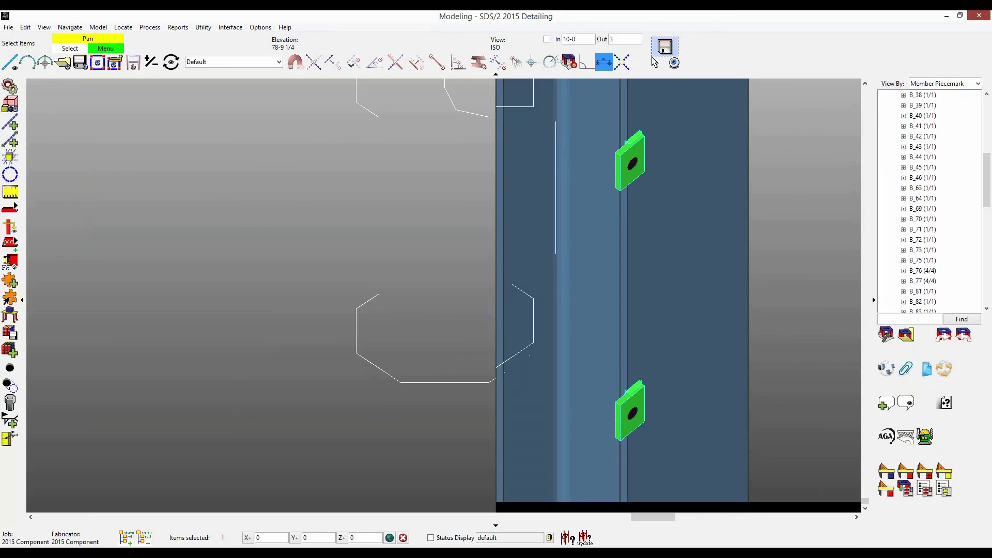
Step: Switch to the Components_Webinar presentation in PowerPoint Viewer and advance to the Components slide
left_click(979, 15)
key("alt+Tab")
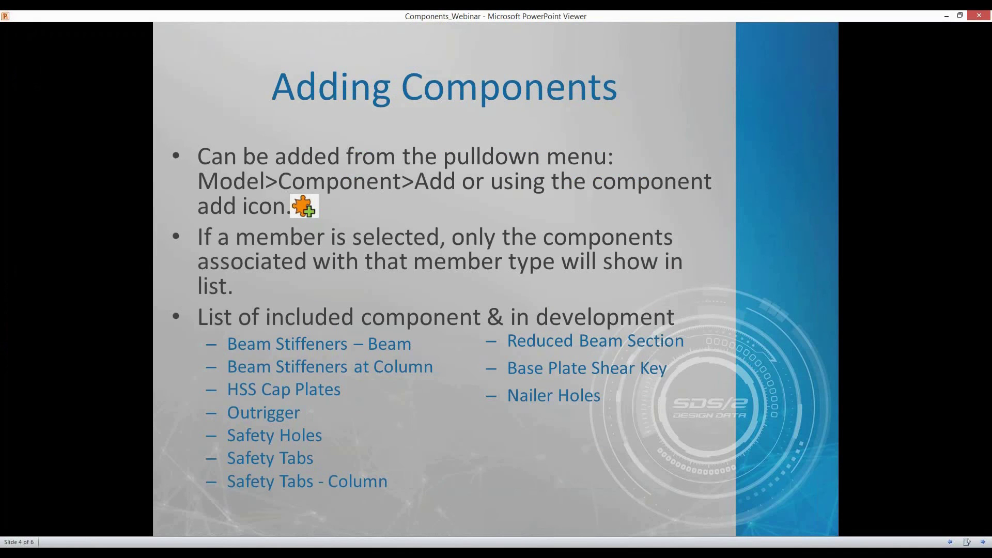
key("Right")
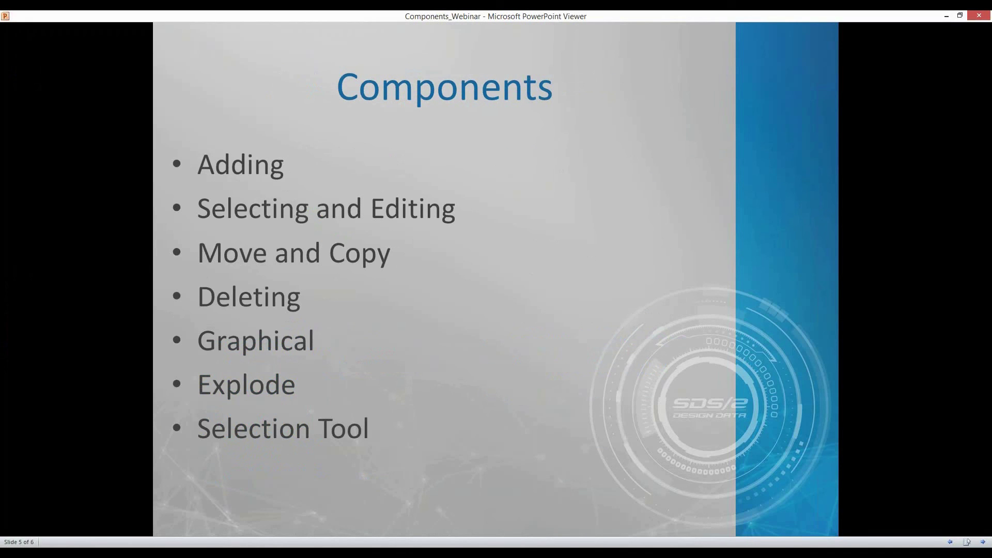